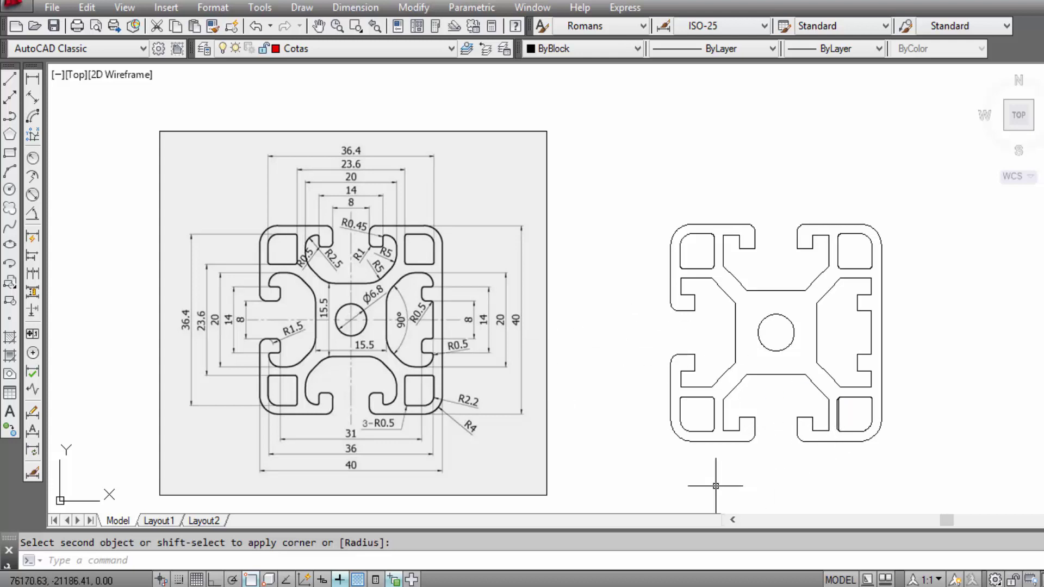
Step: Zoom and pan so the profile's upper-left inner corner sits beside the reference image
{"action": "scroll", "coordinate": [766, 276], "scroll_direction": "up", "scroll_amount": 2}
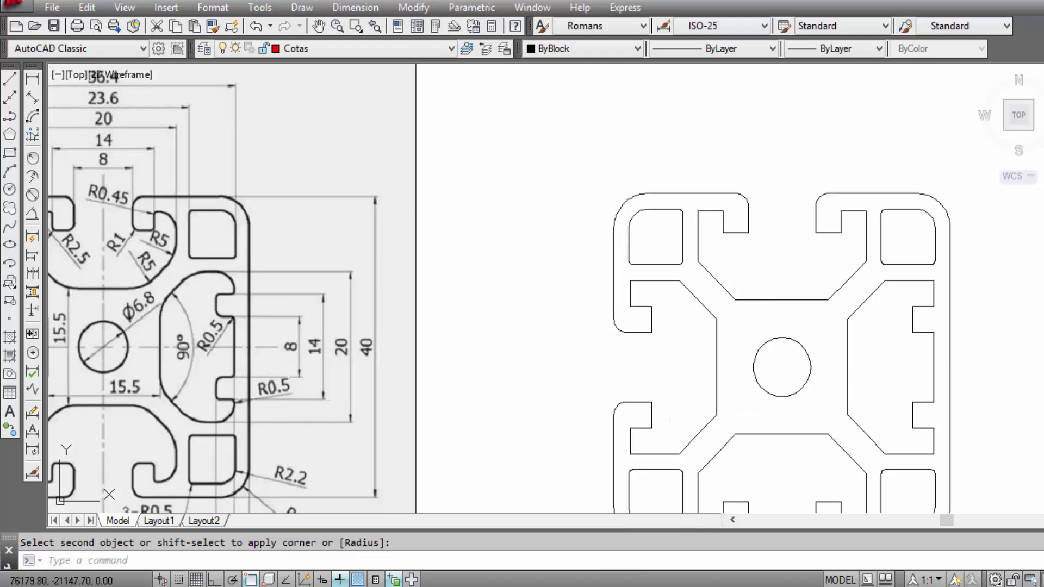
{"action": "middle_click_drag", "start_coordinate": [724, 300], "coordinate": [820, 278]}
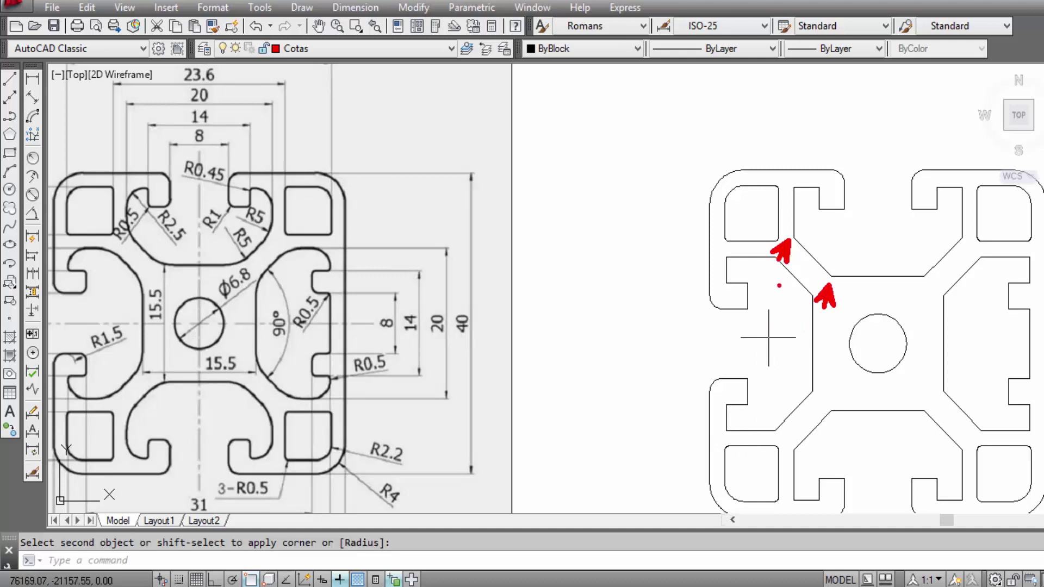
Step: Restart FILLET with its radius set to 5
{"action": "key", "text": "Escape"}
{"action": "key", "text": "Return"}
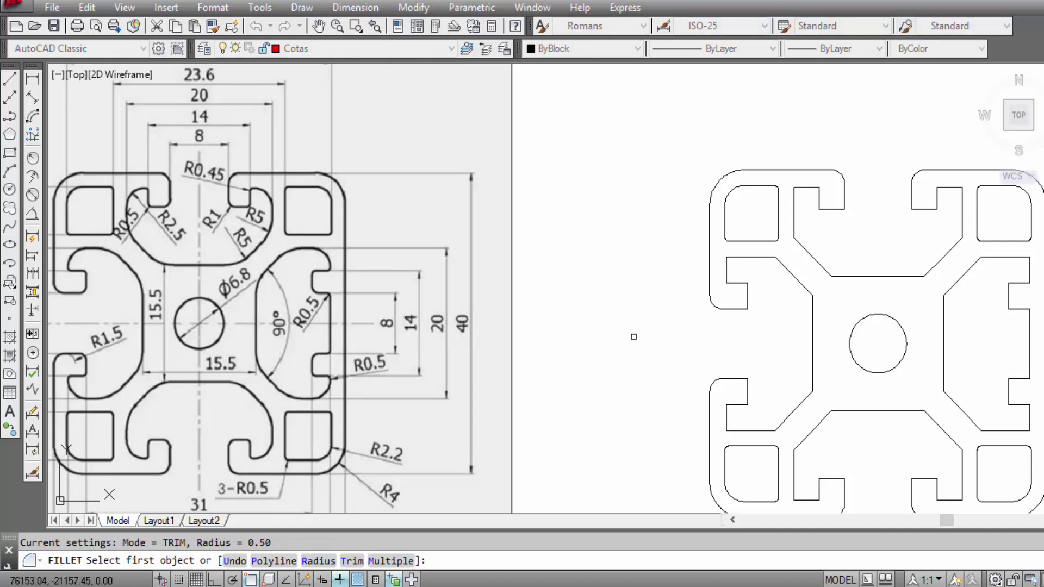
{"action": "type", "text": "r"}
{"action": "key", "text": "Return"}
{"action": "type", "text": "5"}
{"action": "key", "text": "Return"}
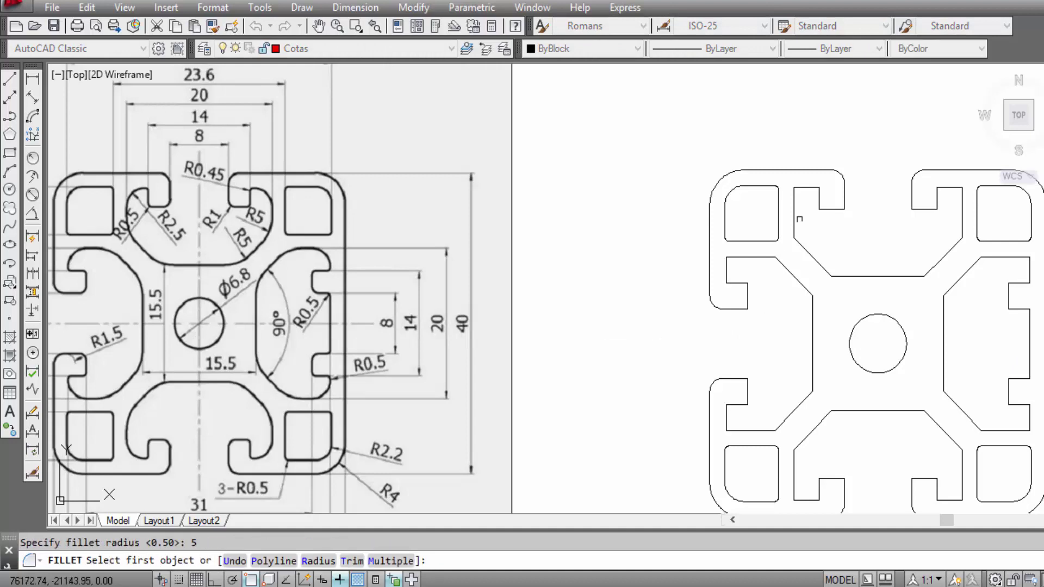
Step: Round the top channel's left corner with its adjacent diagonal at radius 5
{"action": "left_click", "coordinate": [851, 276]}
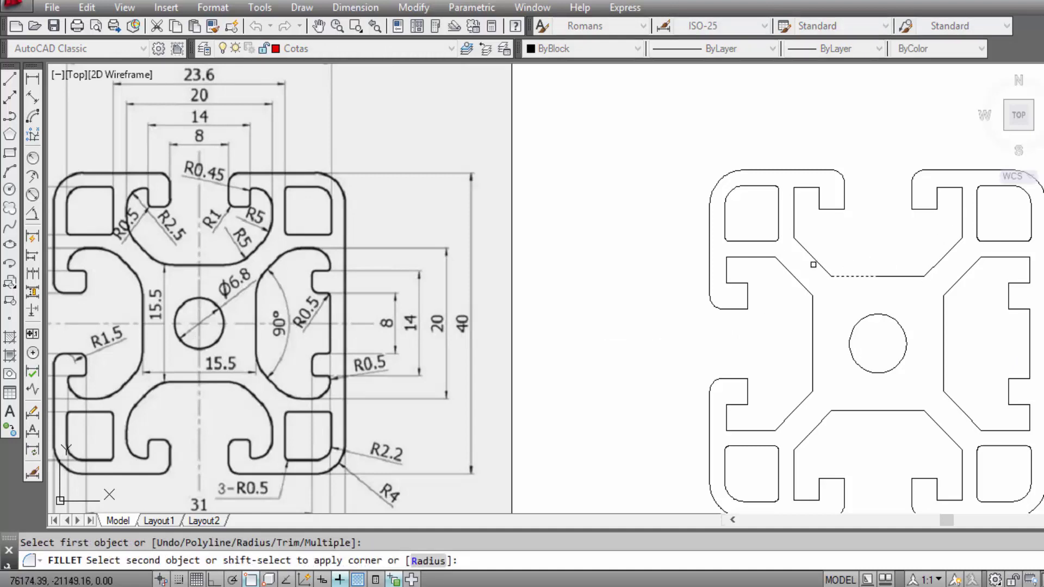
{"action": "left_click", "coordinate": [817, 254]}
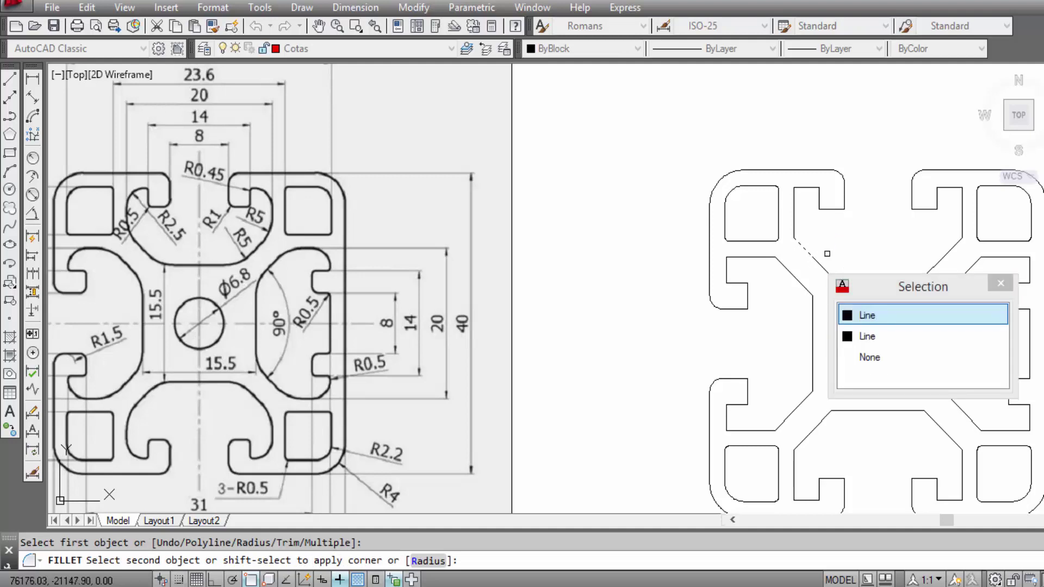
{"action": "left_click", "coordinate": [854, 312]}
{"action": "right_click", "coordinate": [864, 223]}
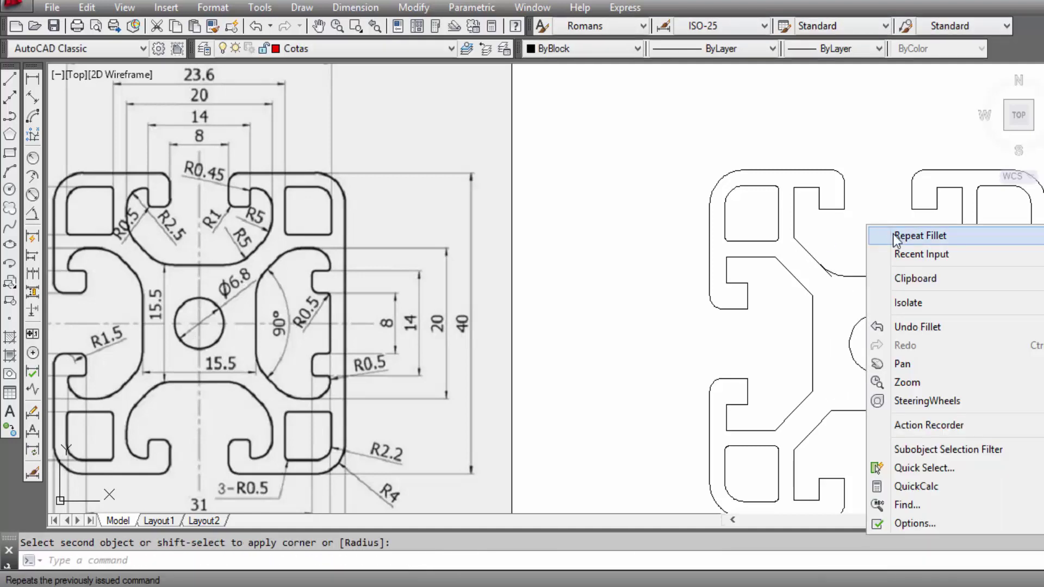
{"action": "left_click", "coordinate": [897, 233]}
{"action": "left_click", "coordinate": [803, 248]}
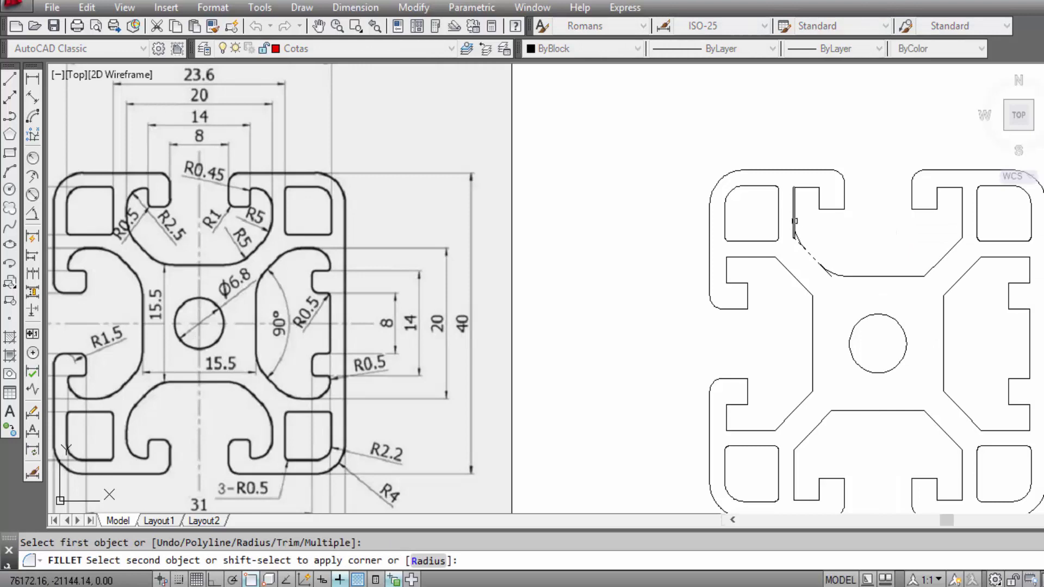
{"action": "middle_click_drag", "start_coordinate": [834, 228], "coordinate": [647, 221]}
Step: Round the top channel's right corner against the upper-right diagonal at radius 5
{"action": "right_click", "coordinate": [680, 251]}
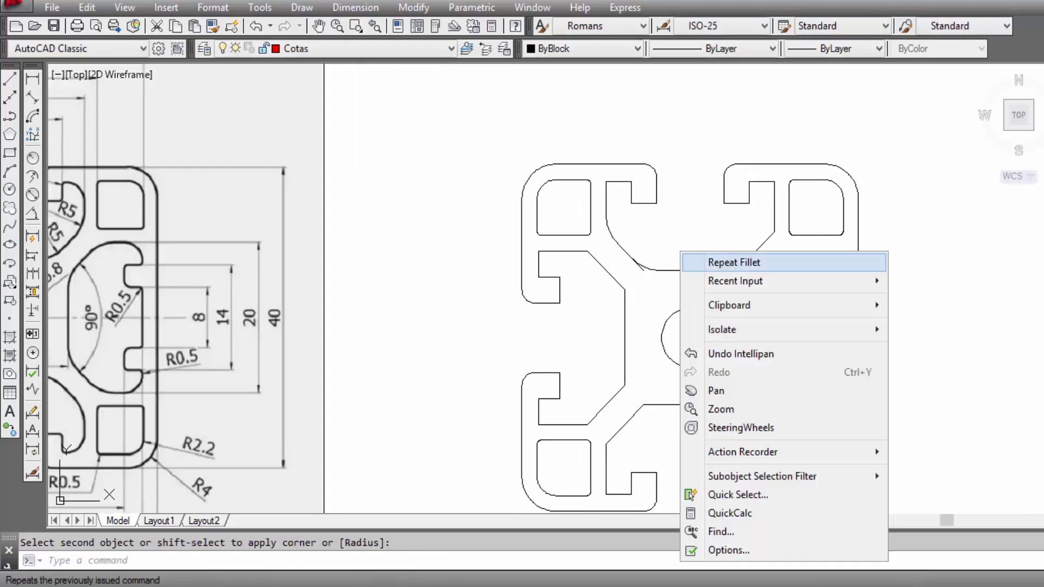
{"action": "left_click", "coordinate": [684, 255]}
{"action": "left_click", "coordinate": [720, 272]}
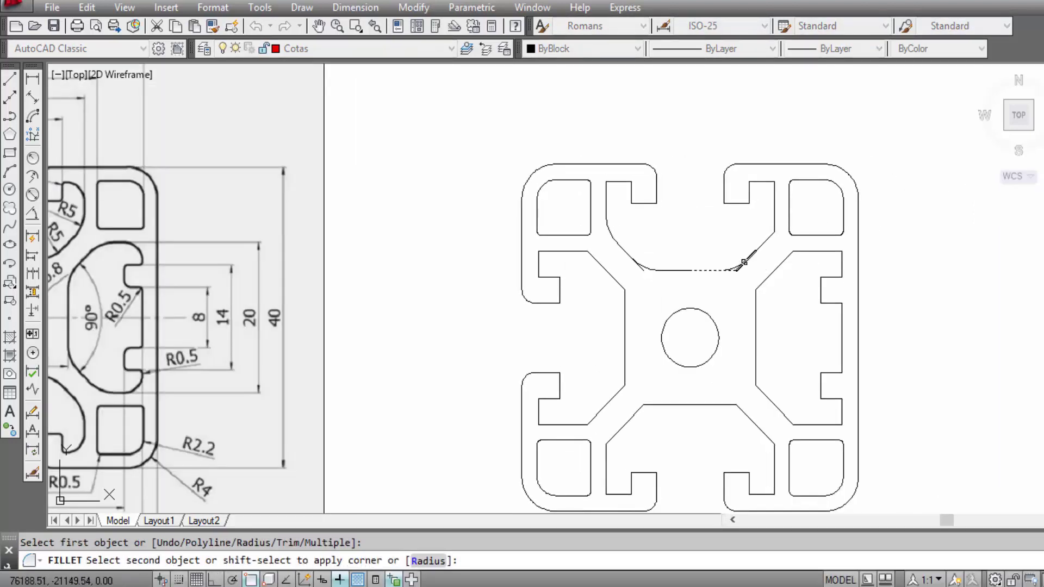
{"action": "left_click", "coordinate": [744, 263]}
{"action": "right_click", "coordinate": [737, 241]}
{"action": "left_click", "coordinate": [758, 251]}
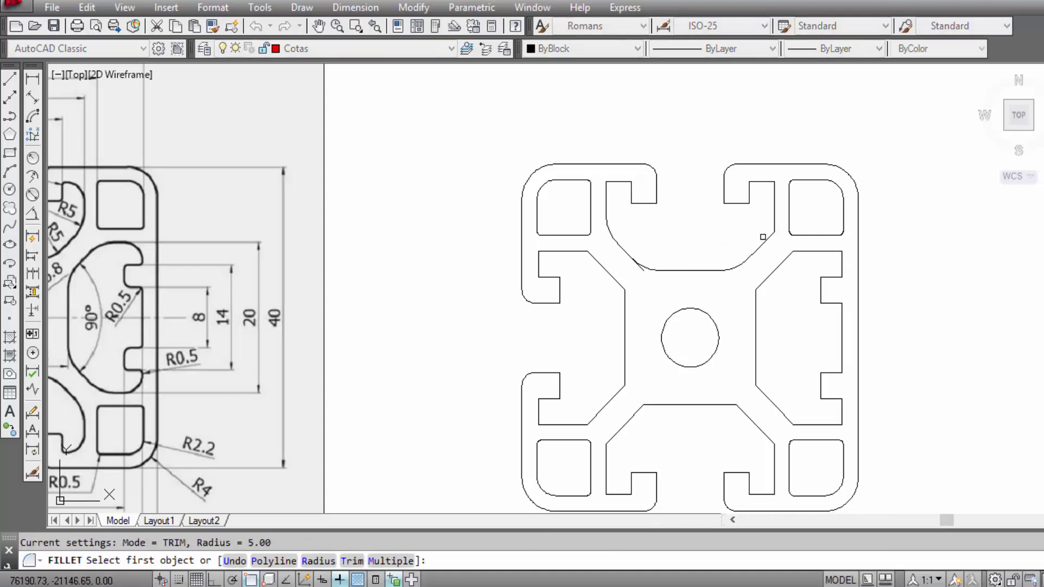
{"action": "left_click", "coordinate": [765, 239]}
{"action": "left_click", "coordinate": [775, 221]}
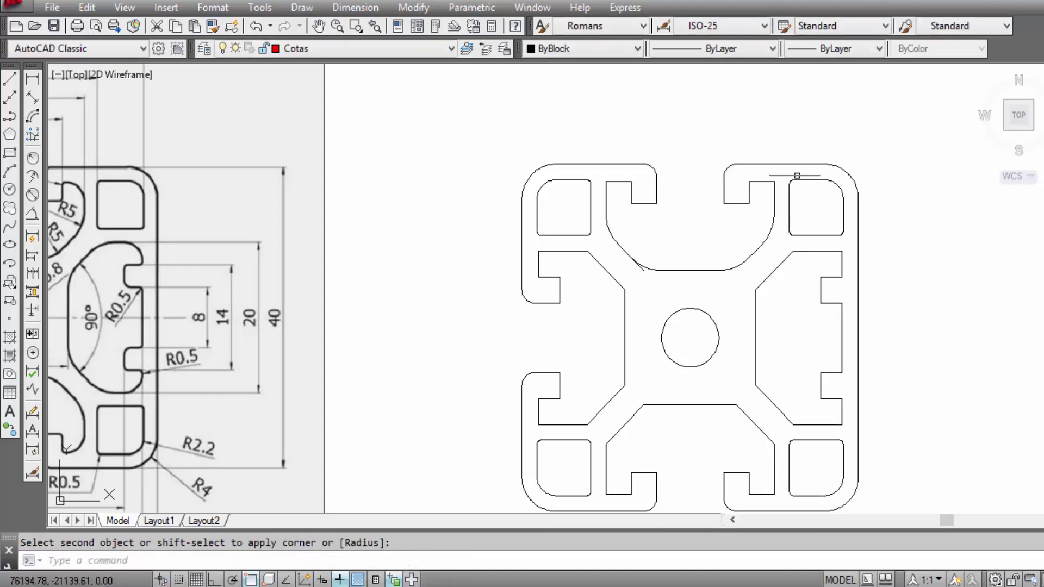
{"action": "right_click", "coordinate": [820, 136]}
{"action": "left_click", "coordinate": [859, 145]}
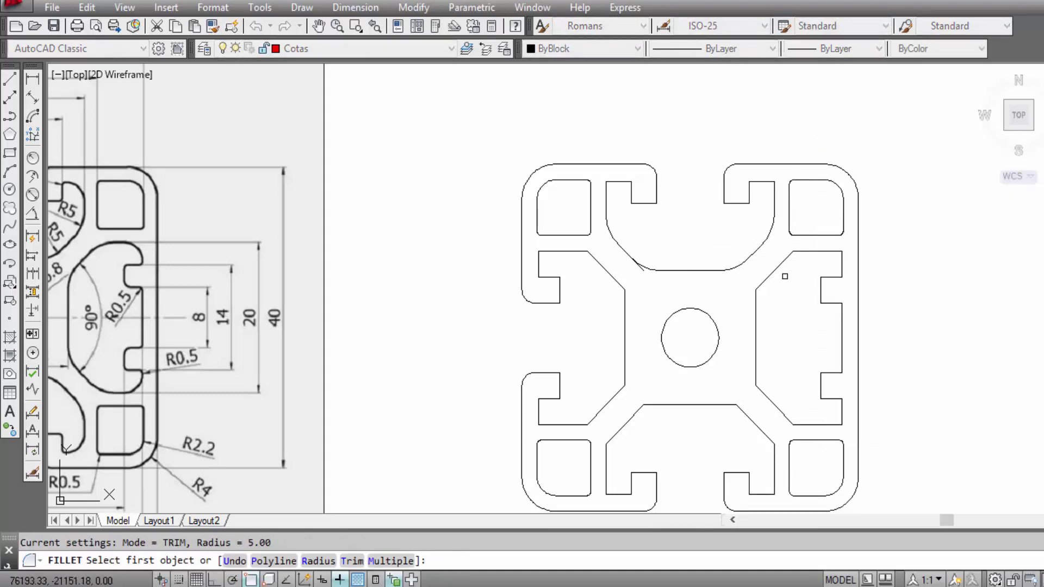
{"action": "middle_click_drag", "start_coordinate": [784, 276], "coordinate": [924, 230]}
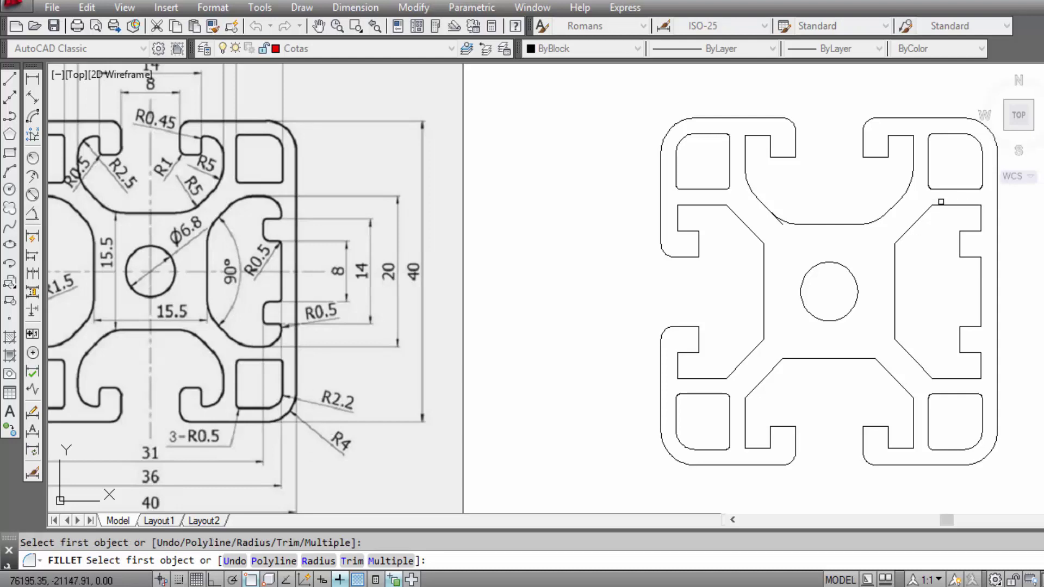
Step: Fillet the right channel's upper corners with their diagonals at radius 5
{"action": "scroll", "coordinate": [940, 202], "scroll_direction": "up", "scroll_amount": 2}
{"action": "left_click", "coordinate": [933, 205]}
{"action": "left_click", "coordinate": [916, 211]}
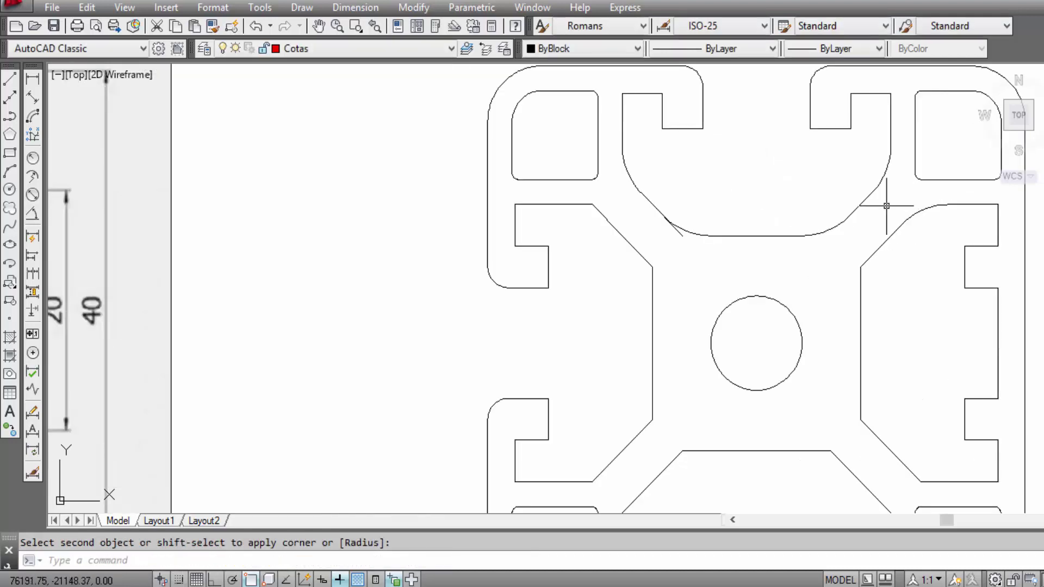
{"action": "right_click", "coordinate": [888, 209]}
{"action": "left_click", "coordinate": [916, 217]}
{"action": "left_click", "coordinate": [863, 282]}
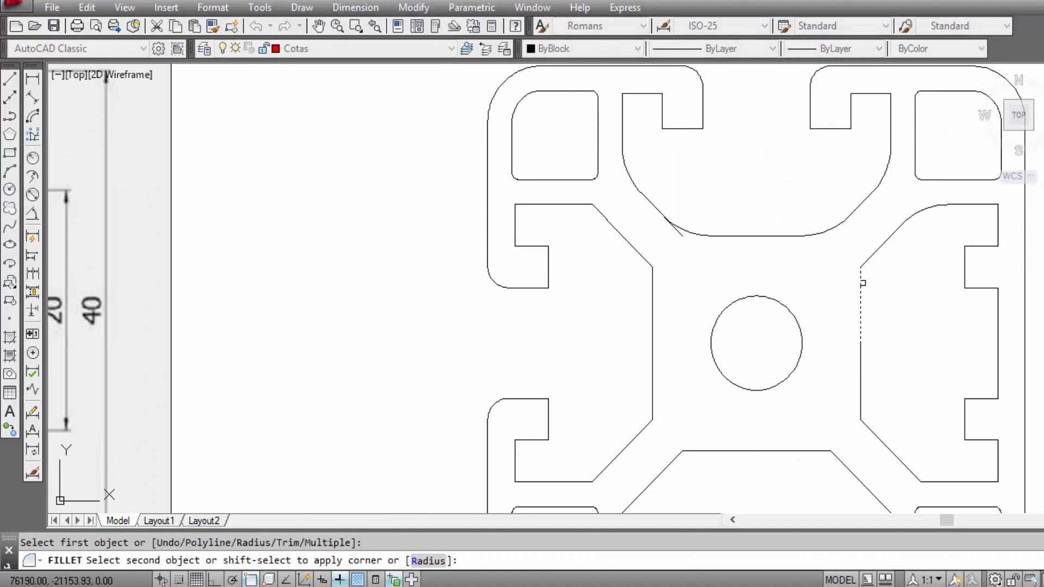
{"action": "left_click", "coordinate": [869, 258]}
{"action": "right_click", "coordinate": [857, 236]}
{"action": "left_click", "coordinate": [875, 243]}
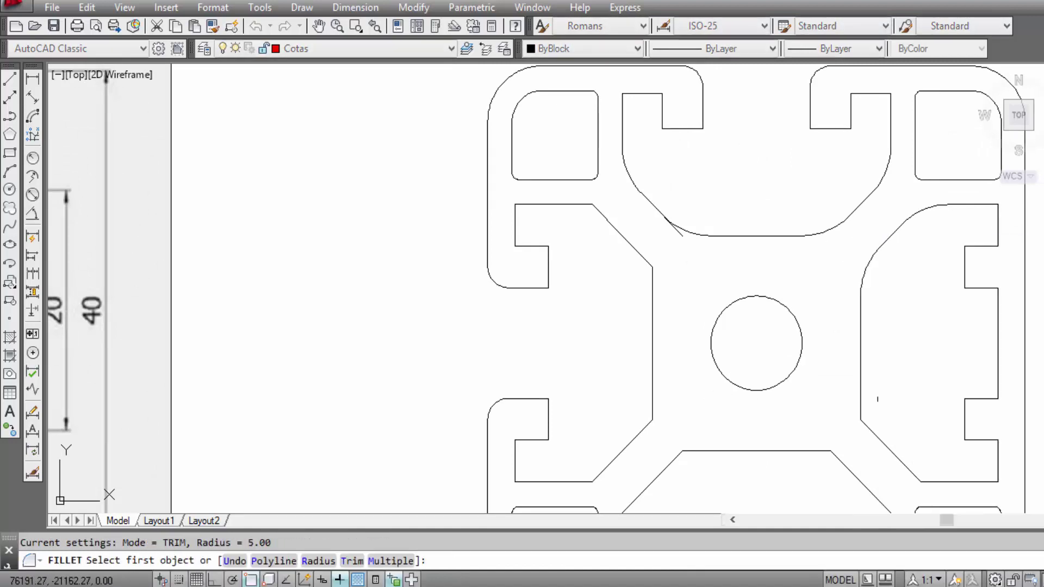
Step: Fillet the right channel's lower corner and the bottom channel's right corner at radius 5
{"action": "left_click", "coordinate": [869, 430]}
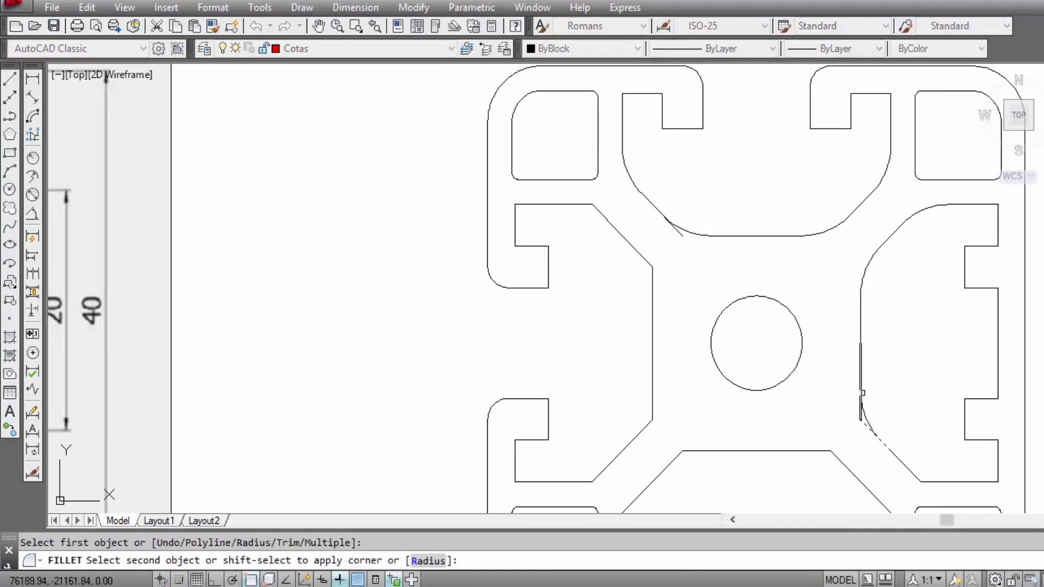
{"action": "right_click", "coordinate": [898, 360]}
{"action": "left_click", "coordinate": [958, 61]}
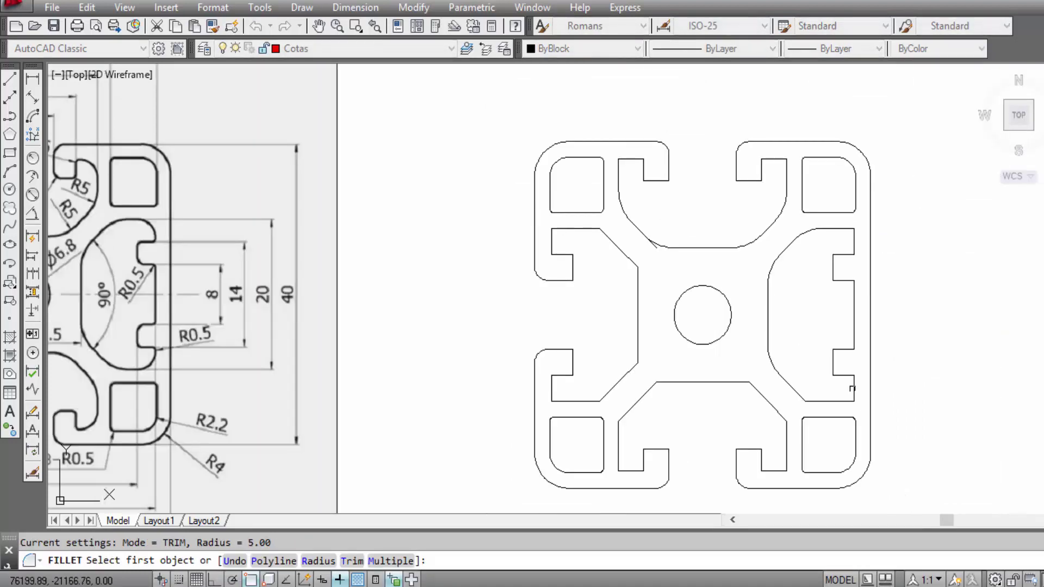
{"action": "left_click", "coordinate": [820, 401]}
{"action": "left_click", "coordinate": [795, 387]}
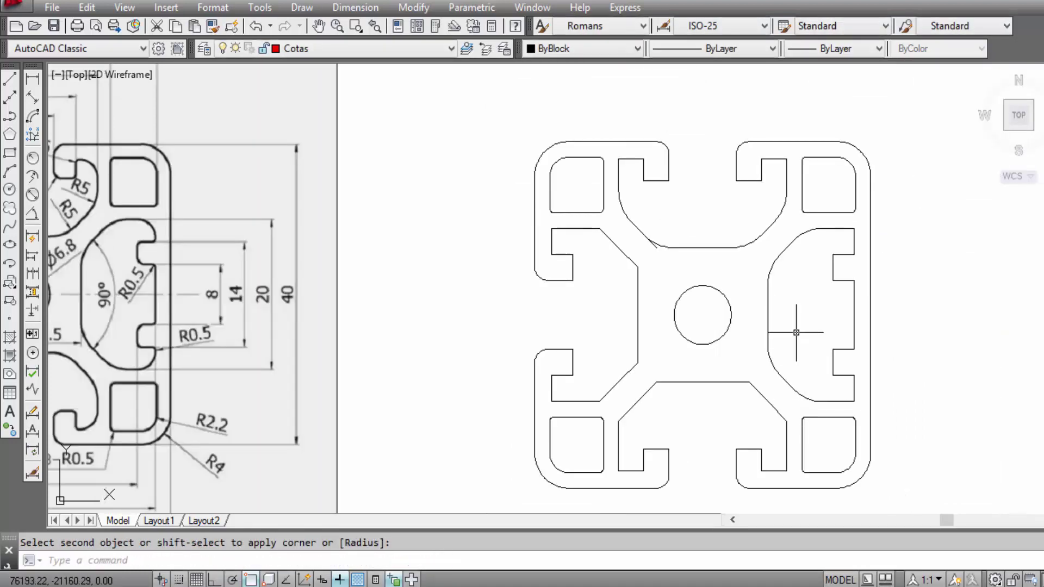
{"action": "right_click", "coordinate": [802, 18]}
{"action": "left_click", "coordinate": [856, 36]}
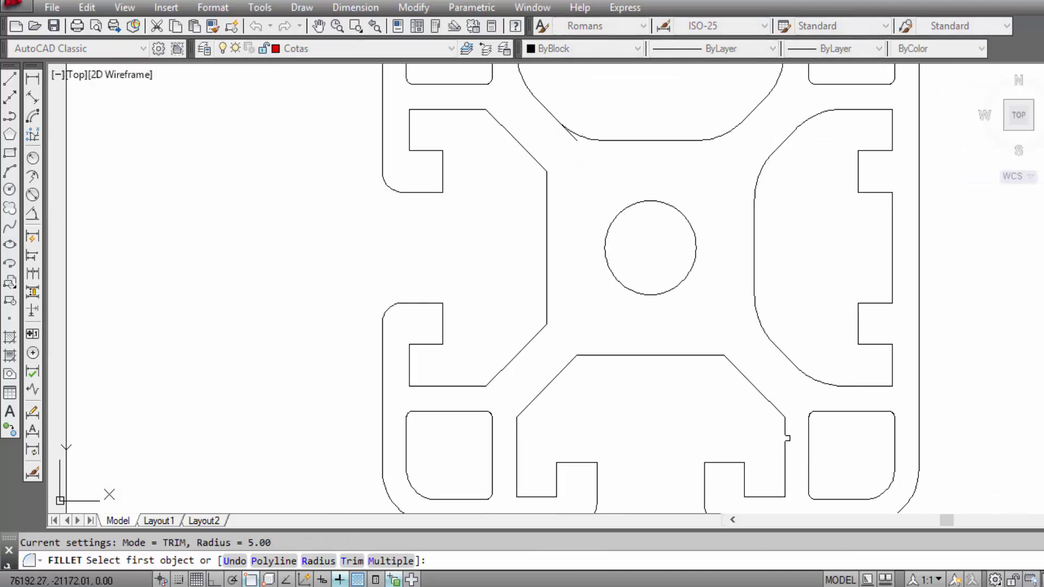
{"action": "left_click", "coordinate": [783, 421]}
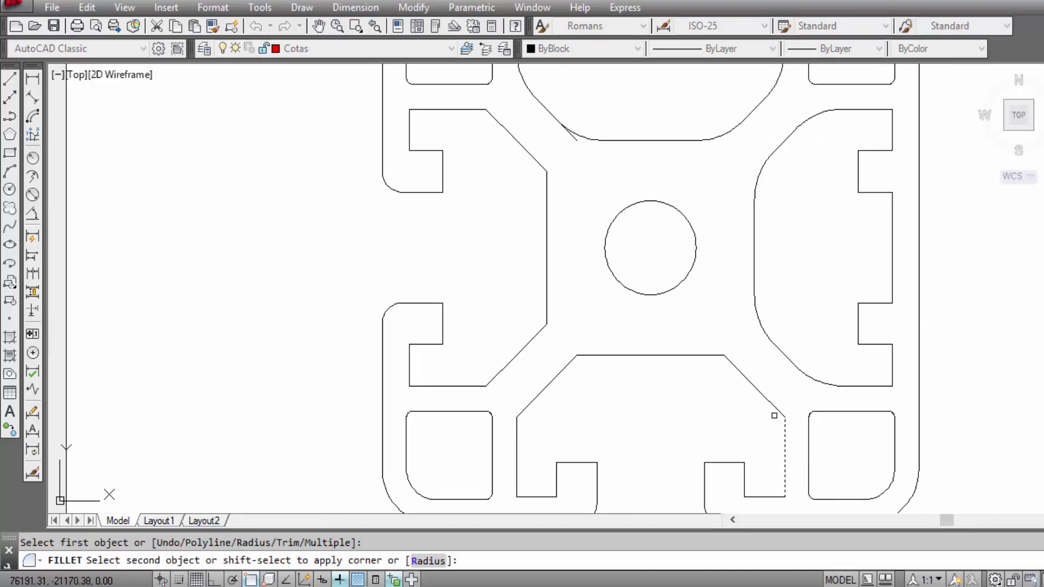
{"action": "left_click", "coordinate": [770, 403]}
{"action": "right_click", "coordinate": [704, 278]}
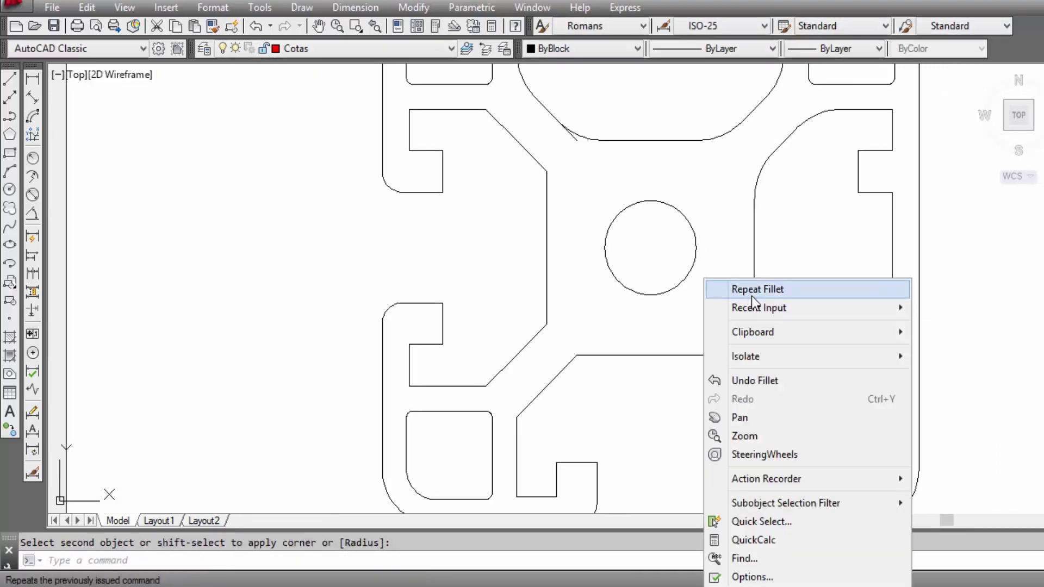
{"action": "left_click", "coordinate": [752, 290]}
Step: Fillet the bottom channel's left corner with the lower-left diagonal at radius 5
{"action": "left_click", "coordinate": [740, 372]}
{"action": "key", "text": "Return"}
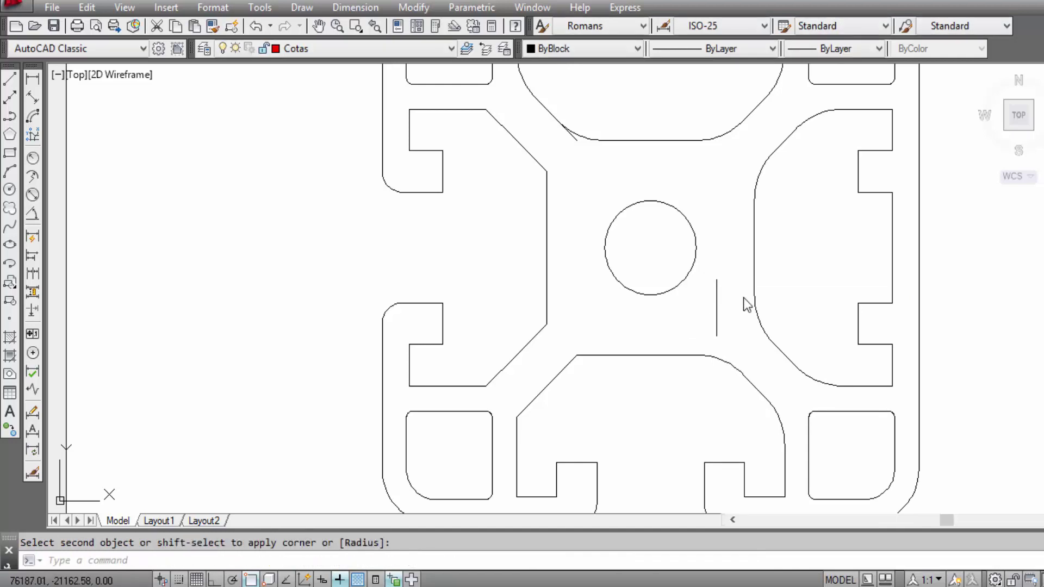
{"action": "right_click", "coordinate": [725, 304]}
{"action": "left_click", "coordinate": [723, 305]}
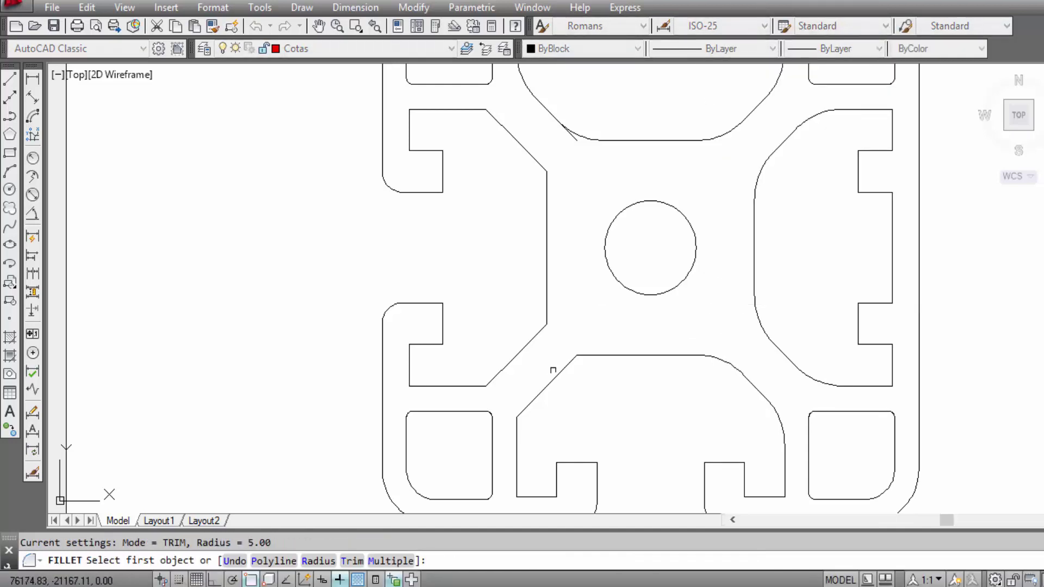
{"action": "left_click", "coordinate": [568, 363]}
{"action": "right_click", "coordinate": [589, 331]}
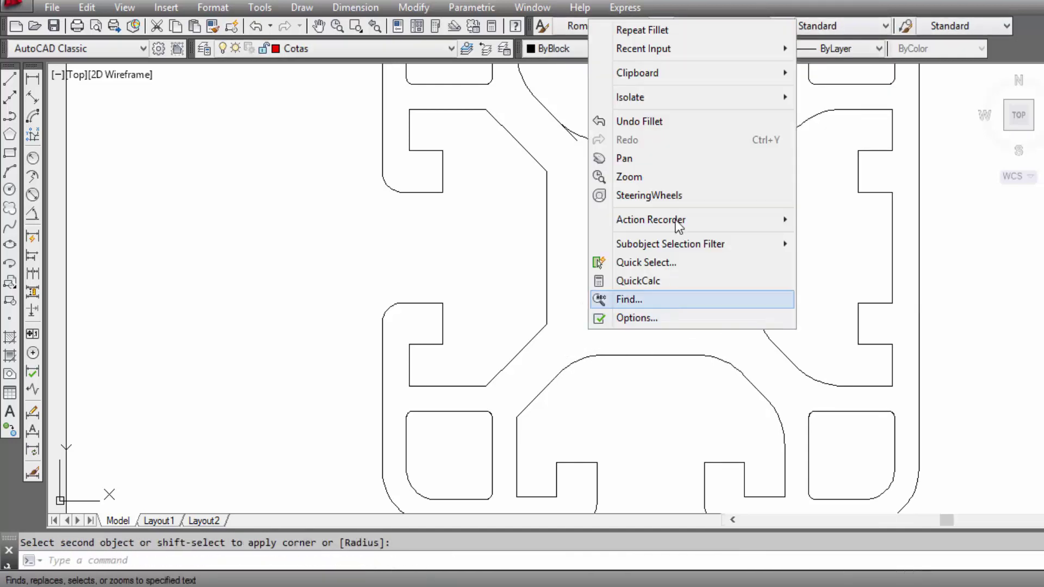
{"action": "left_click", "coordinate": [645, 37]}
{"action": "left_click", "coordinate": [528, 403]}
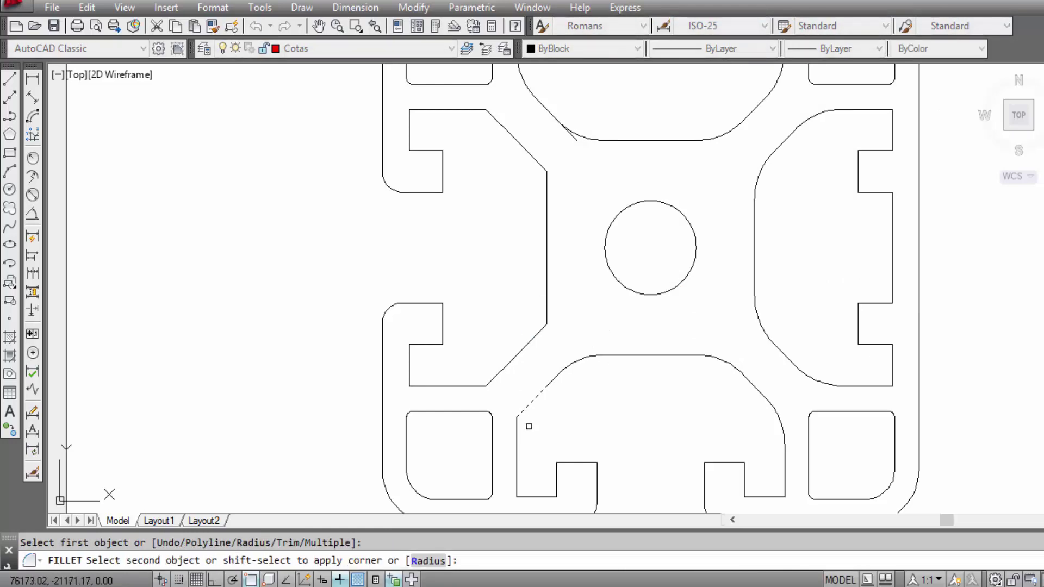
{"action": "left_click", "coordinate": [515, 435]}
Step: Fillet the lower-left diagonal against the central web's vertical edge at radius 5
{"action": "scroll", "coordinate": [657, 326], "scroll_direction": "down", "scroll_amount": 2}
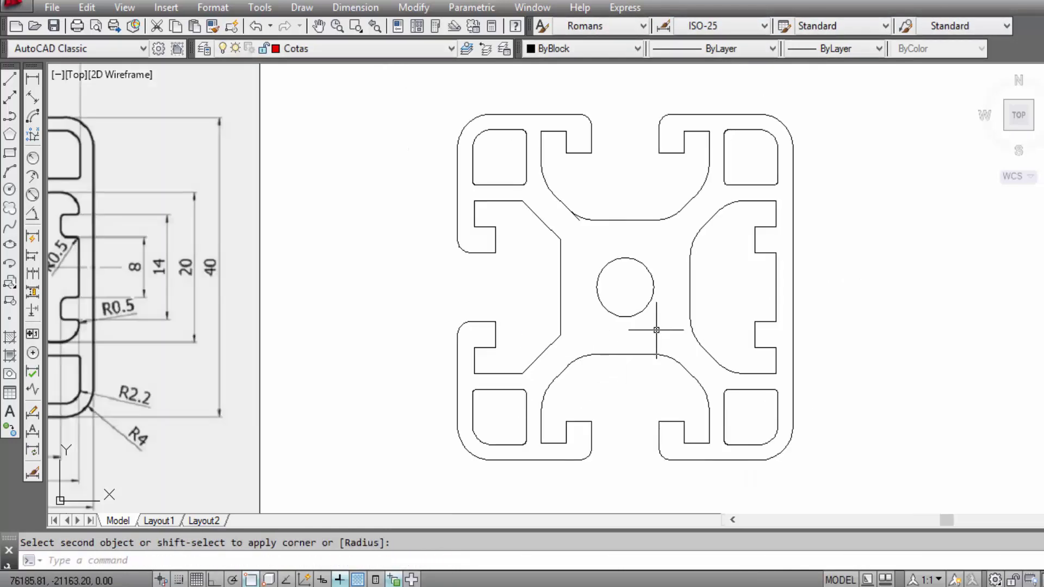
{"action": "scroll", "coordinate": [679, 348], "scroll_direction": "down", "scroll_amount": 1}
{"action": "scroll", "coordinate": [610, 377], "scroll_direction": "up", "scroll_amount": 2}
{"action": "right_click", "coordinate": [664, 239]}
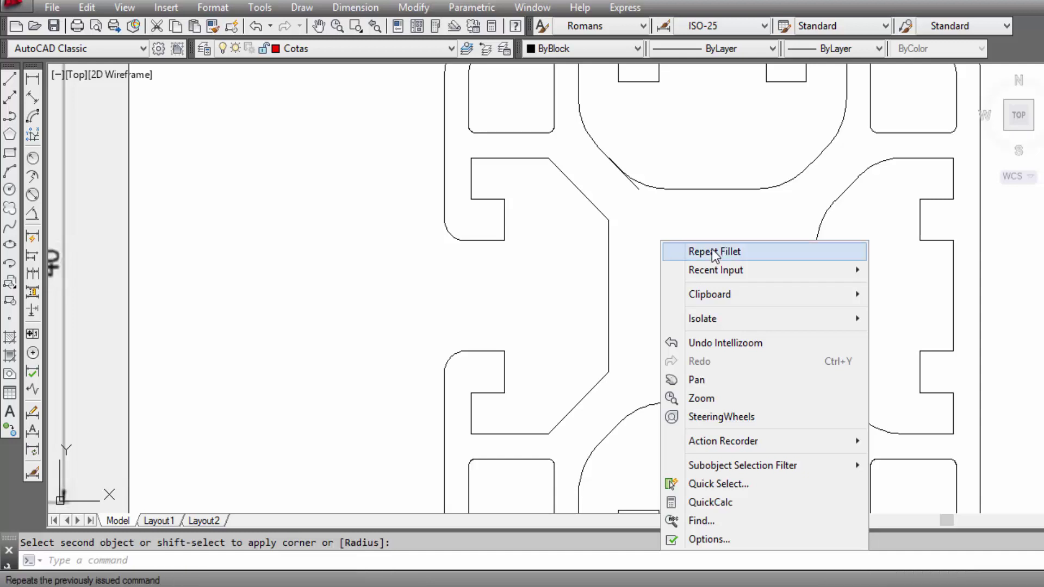
{"action": "left_click", "coordinate": [706, 249]}
{"action": "left_click", "coordinate": [598, 388]}
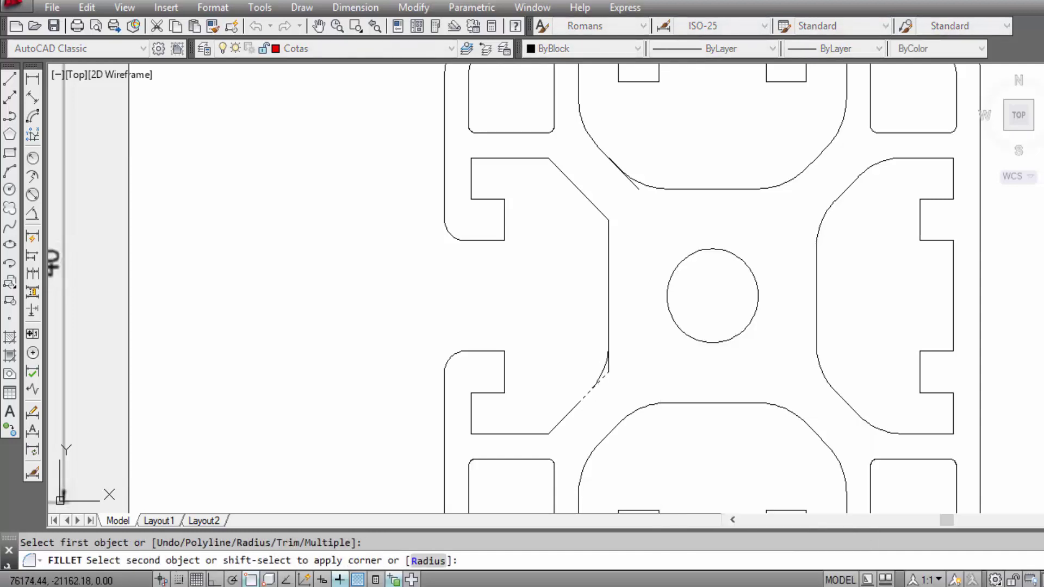
{"action": "right_click", "coordinate": [685, 224]}
{"action": "left_click", "coordinate": [690, 245]}
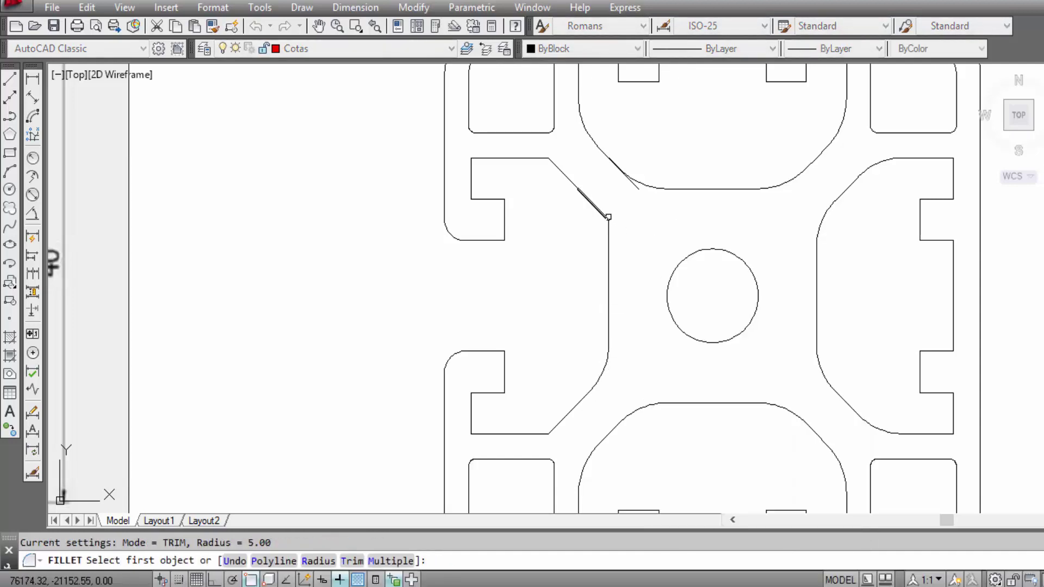
Step: Fillet the upper-left diagonal against the vertical edge, then redo the lower-left corner
{"action": "left_click", "coordinate": [607, 226]}
{"action": "right_click", "coordinate": [606, 198]}
{"action": "left_click", "coordinate": [615, 205]}
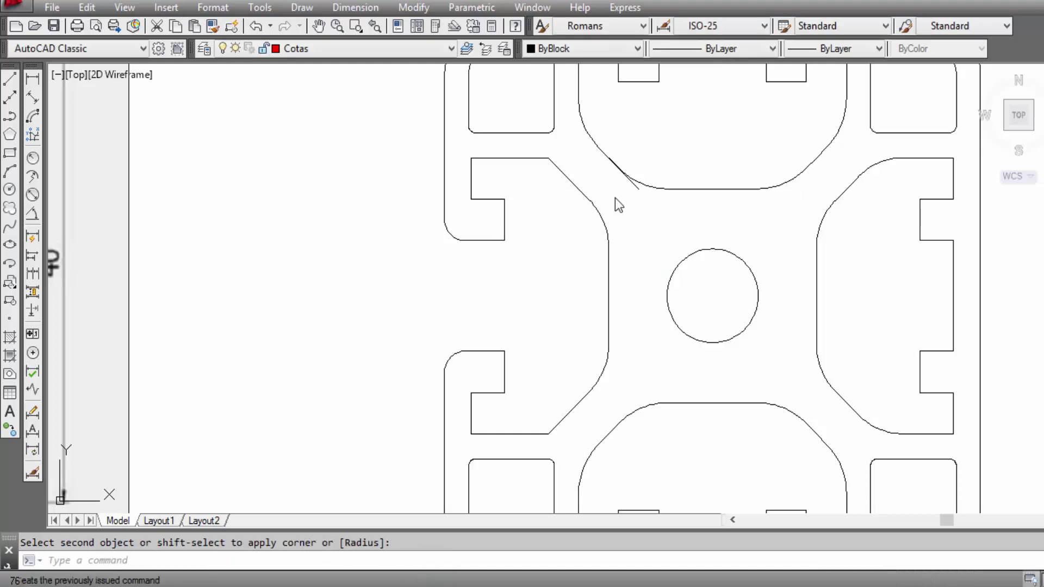
{"action": "left_click", "coordinate": [563, 173]}
{"action": "left_click", "coordinate": [540, 158]}
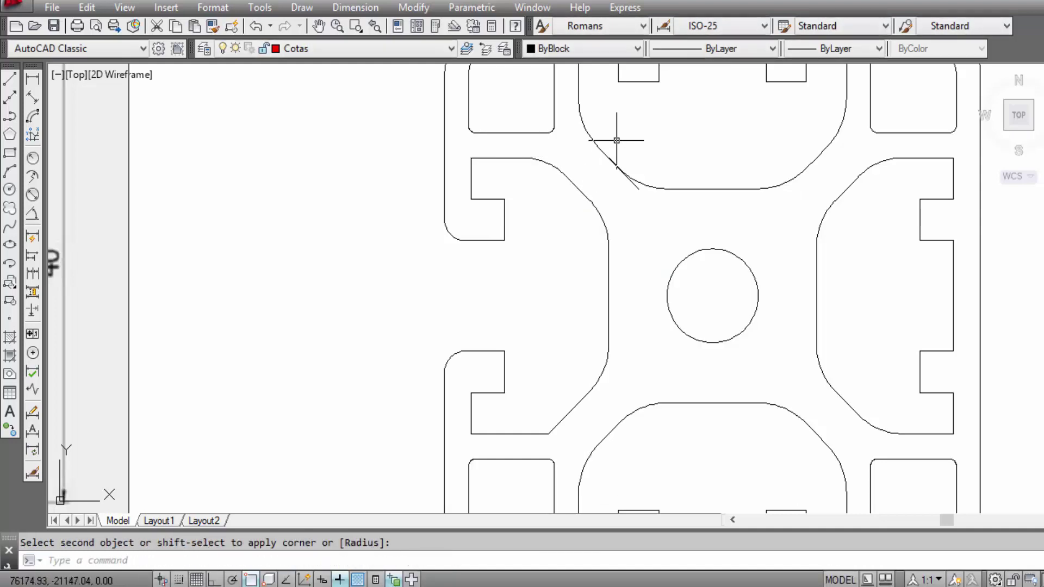
{"action": "right_click", "coordinate": [617, 141]}
{"action": "left_click", "coordinate": [647, 154]}
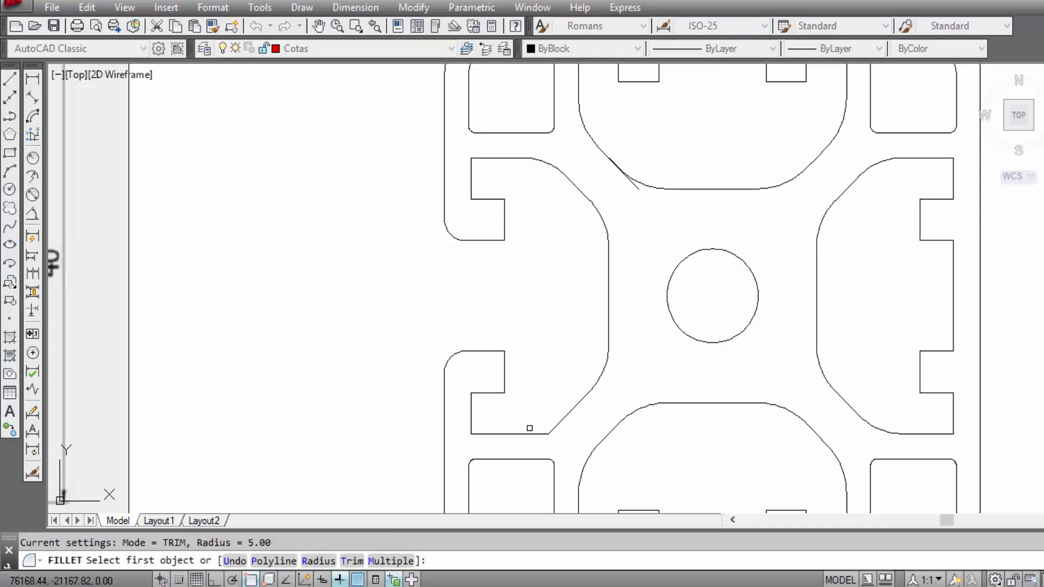
{"action": "left_click", "coordinate": [534, 434]}
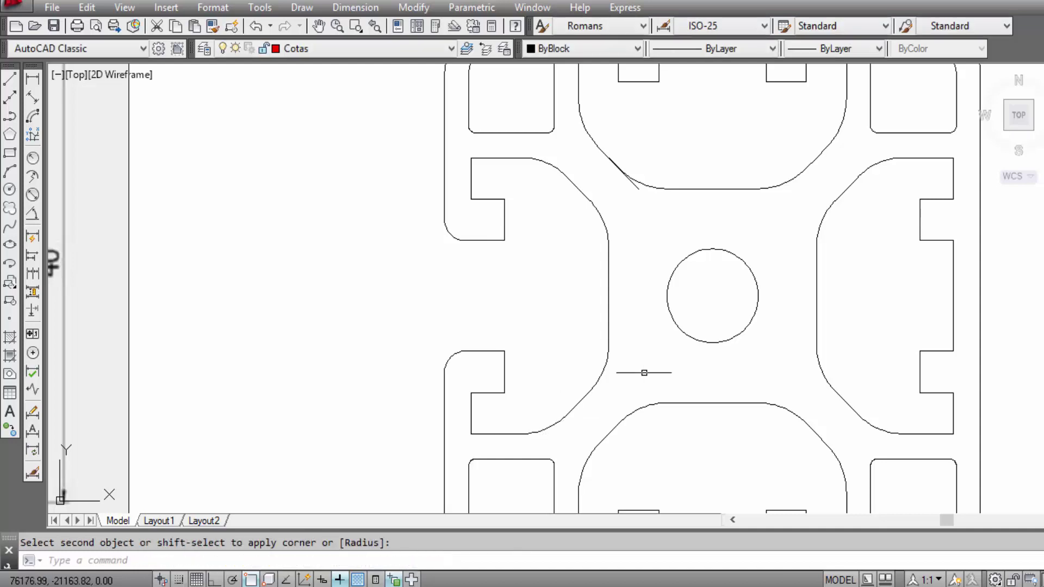
{"action": "type", "text": "tr"}
{"action": "key", "text": "Return"}
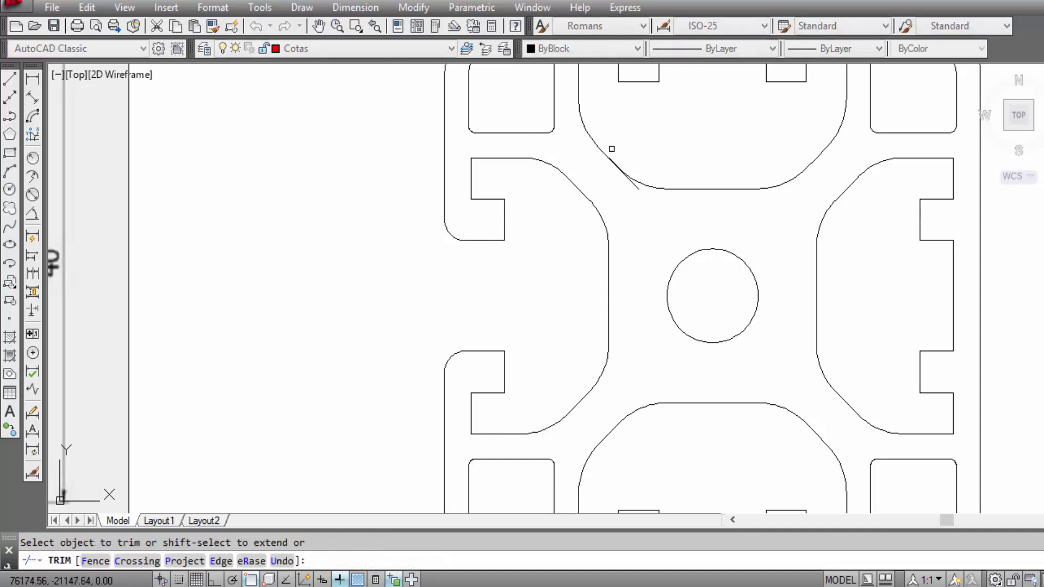
{"action": "scroll", "coordinate": [620, 145], "scroll_direction": "up", "scroll_amount": 2}
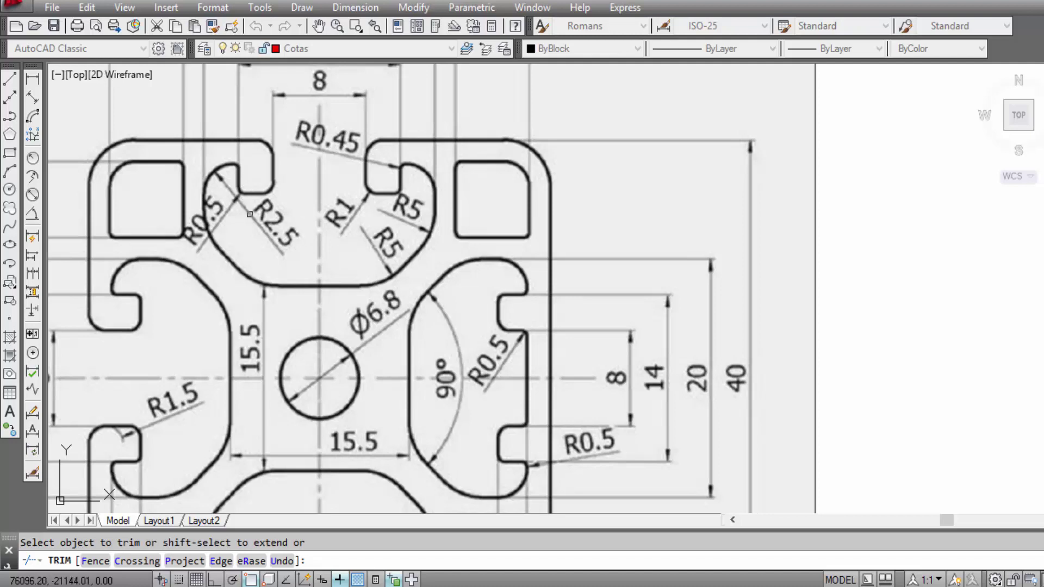
{"action": "scroll", "coordinate": [346, 209], "scroll_direction": "down", "scroll_amount": 2}
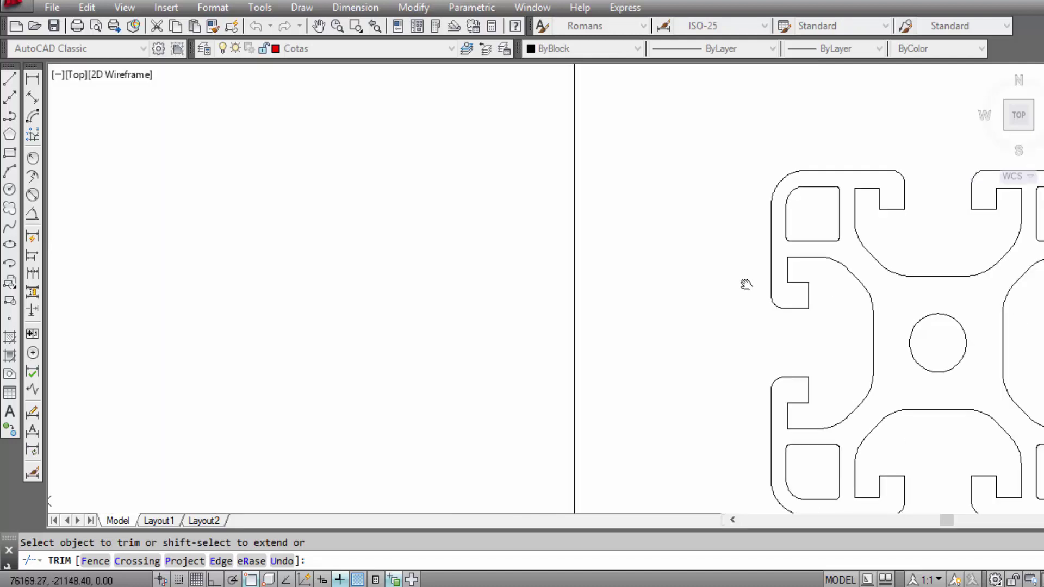
{"action": "scroll", "coordinate": [827, 243], "scroll_direction": "up", "scroll_amount": 2}
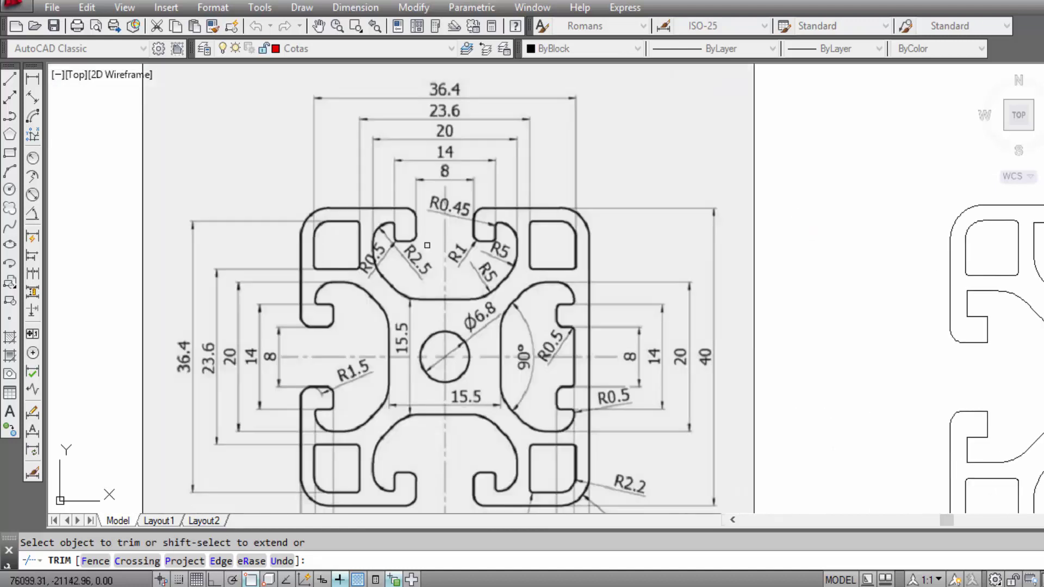
{"action": "scroll", "coordinate": [428, 245], "scroll_direction": "up", "scroll_amount": 2}
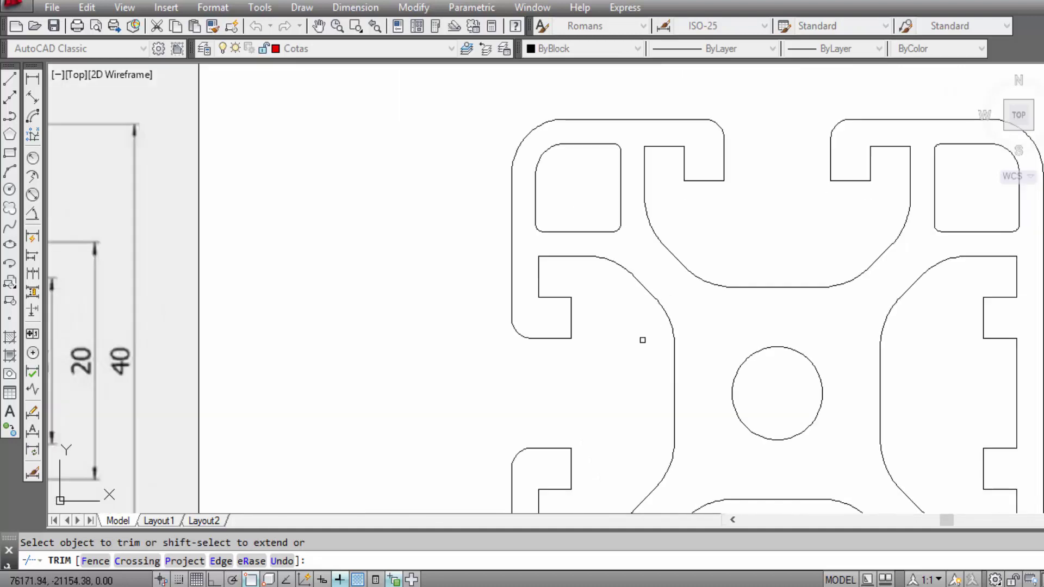
{"action": "key", "text": "Escape"}
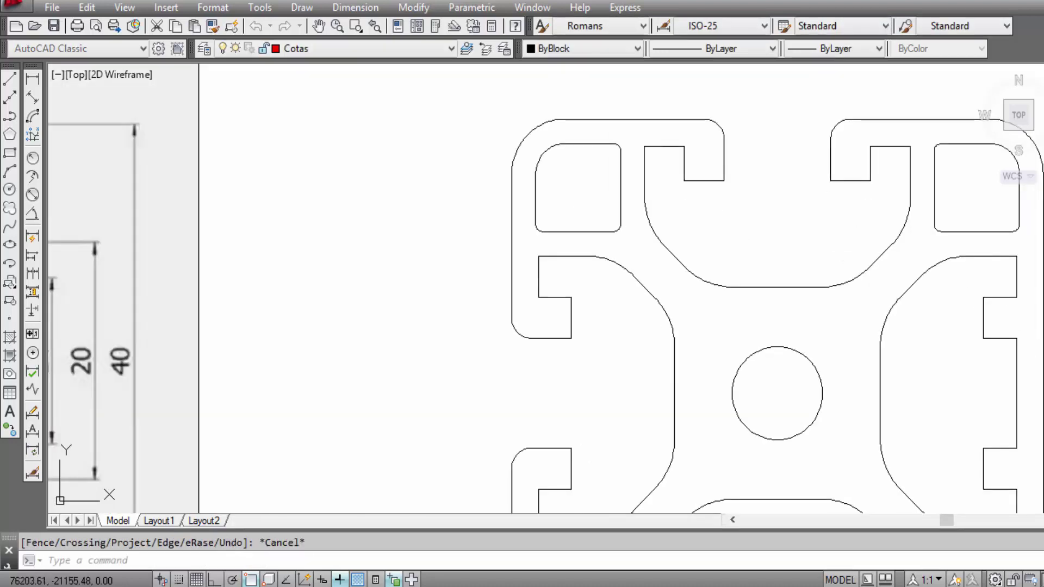
{"action": "type", "text": "f"}
{"action": "key", "text": "Return"}
Step: Change the fillet radius to 1
{"action": "type", "text": "r"}
{"action": "key", "text": "Return"}
{"action": "type", "text": "1"}
{"action": "key", "text": "Return"}
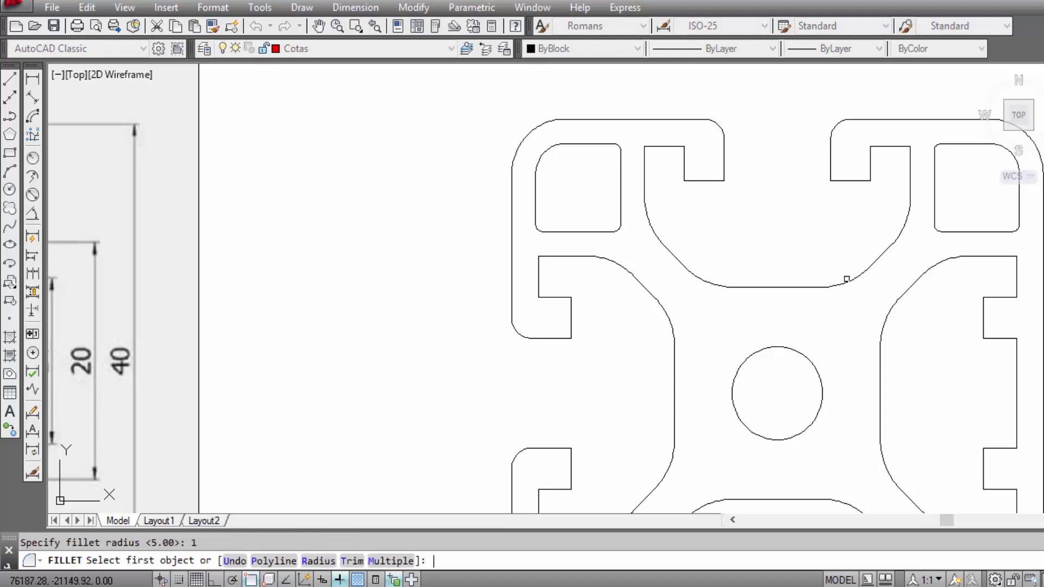
Step: Round the top slot's lip corners with radius 1 fillets
{"action": "scroll", "coordinate": [742, 177], "scroll_direction": "up", "scroll_amount": 2}
{"action": "left_click", "coordinate": [714, 157]}
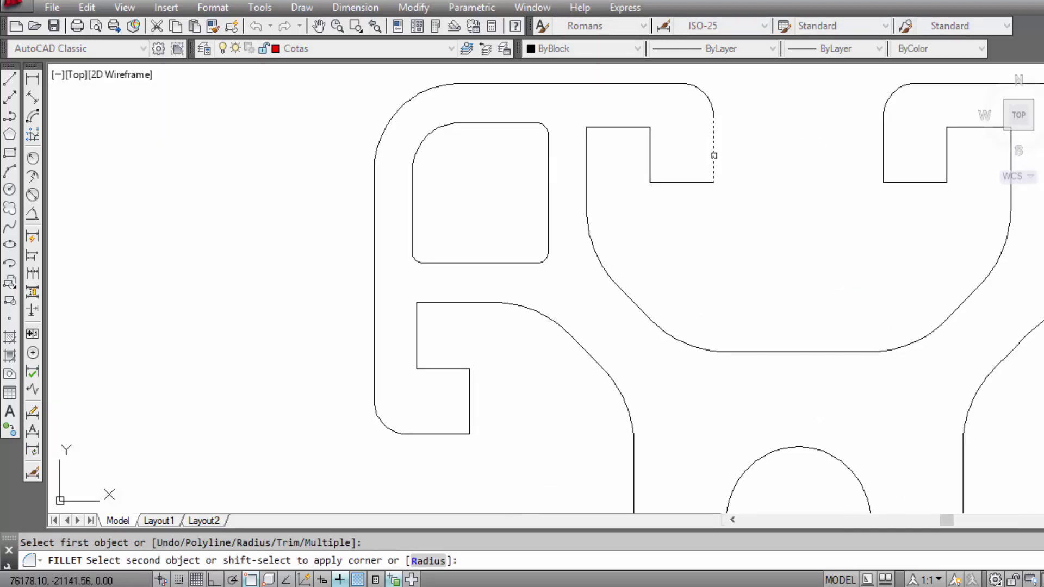
{"action": "left_click", "coordinate": [705, 184]}
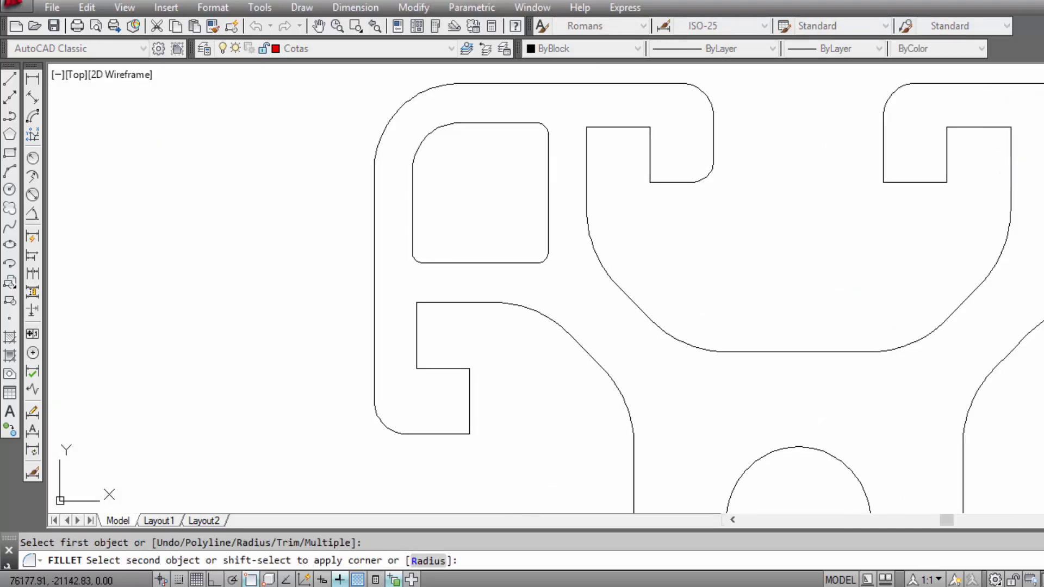
{"action": "right_click", "coordinate": [896, 172]}
{"action": "left_click", "coordinate": [942, 181]}
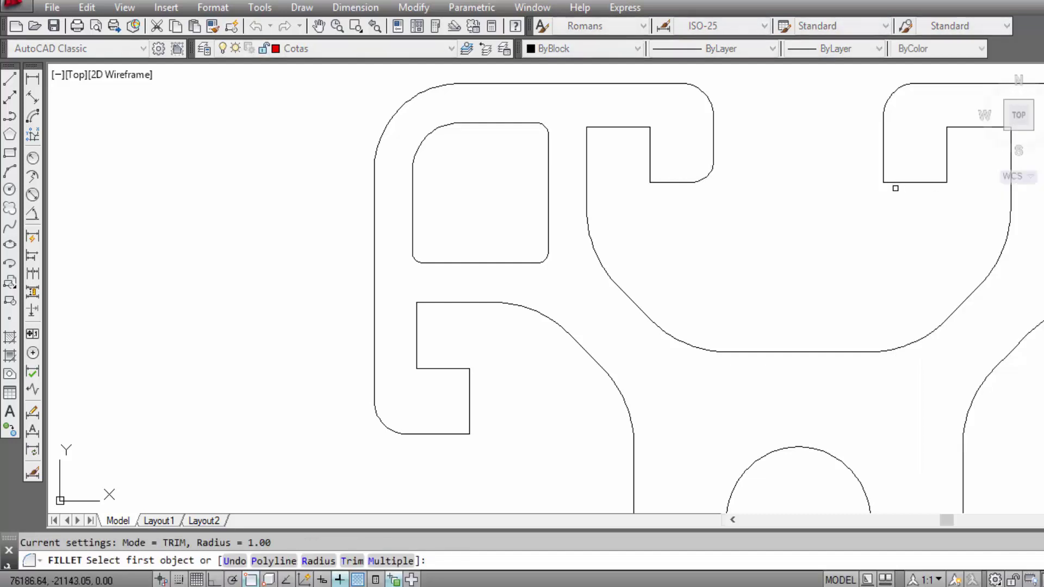
{"action": "left_click", "coordinate": [899, 183]}
{"action": "scroll", "coordinate": [834, 158], "scroll_direction": "down", "scroll_amount": 2}
{"action": "scroll", "coordinate": [824, 217], "scroll_direction": "down", "scroll_amount": 3}
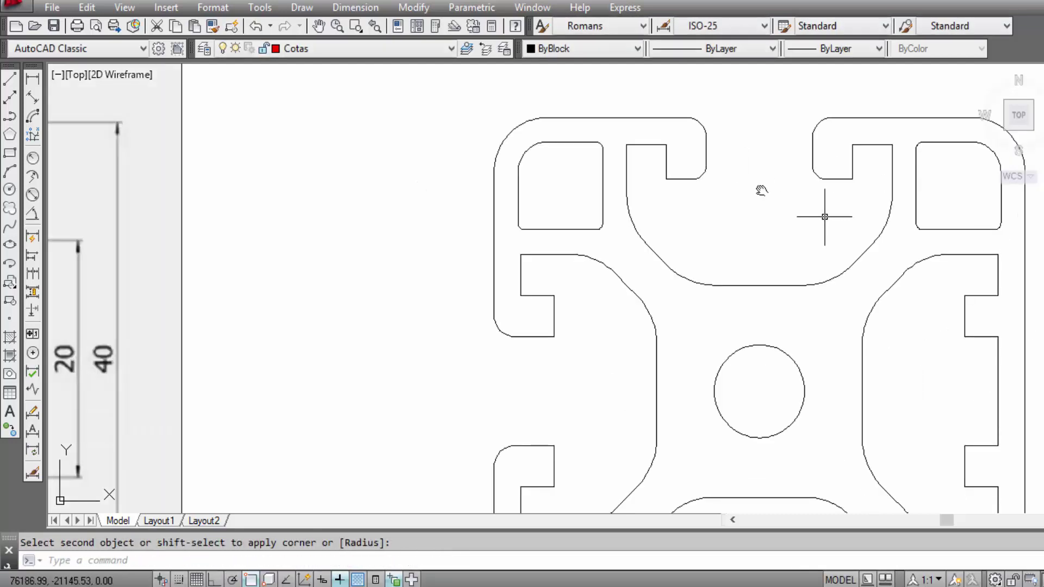
{"action": "scroll", "coordinate": [809, 116], "scroll_direction": "up", "scroll_amount": 2}
Step: Round the bottom slot's right and left lip corners with radius 1 fillets
{"action": "right_click", "coordinate": [814, 124]}
{"action": "left_click", "coordinate": [860, 135]}
{"action": "mouse_move", "coordinate": [852, 281]}
{"action": "middle_mouse_down"}
{"action": "mouse_move", "coordinate": [792, 187]}
{"action": "mouse_move", "coordinate": [830, 68]}
{"action": "middle_mouse_up"}
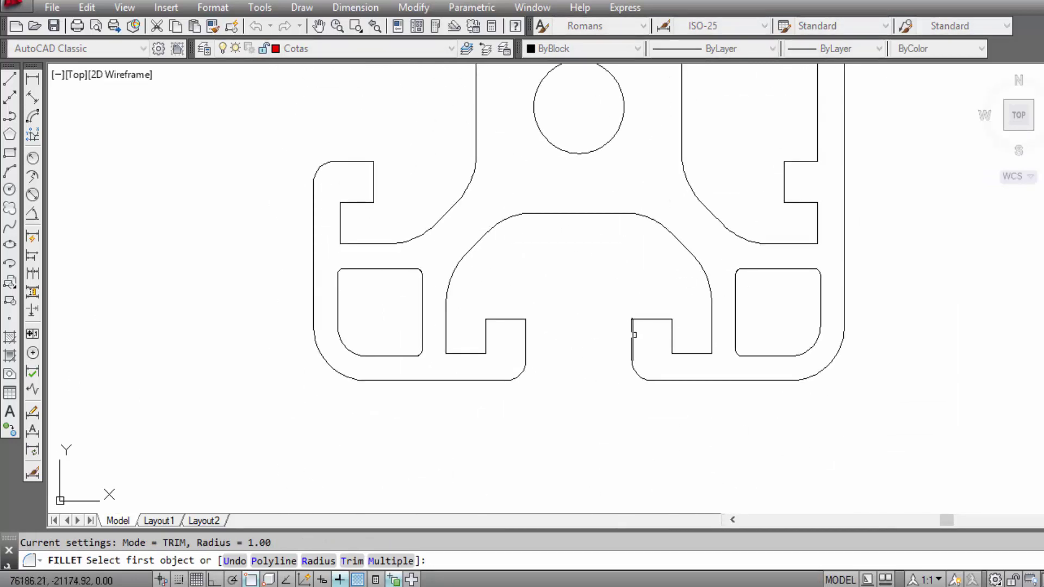
{"action": "left_click", "coordinate": [634, 335]}
{"action": "right_click", "coordinate": [625, 274]}
{"action": "left_click", "coordinate": [664, 285]}
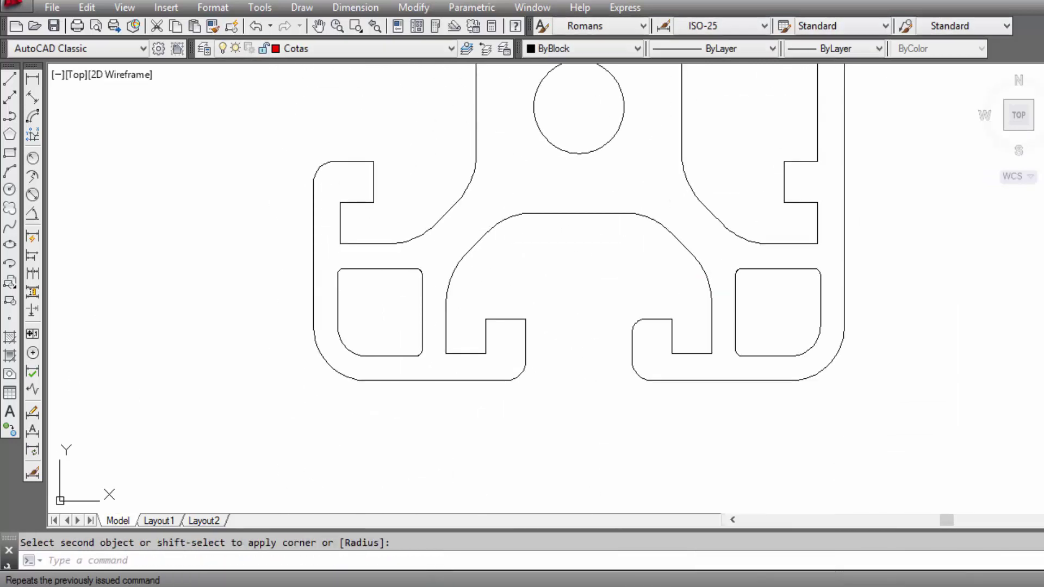
{"action": "left_click", "coordinate": [527, 332]}
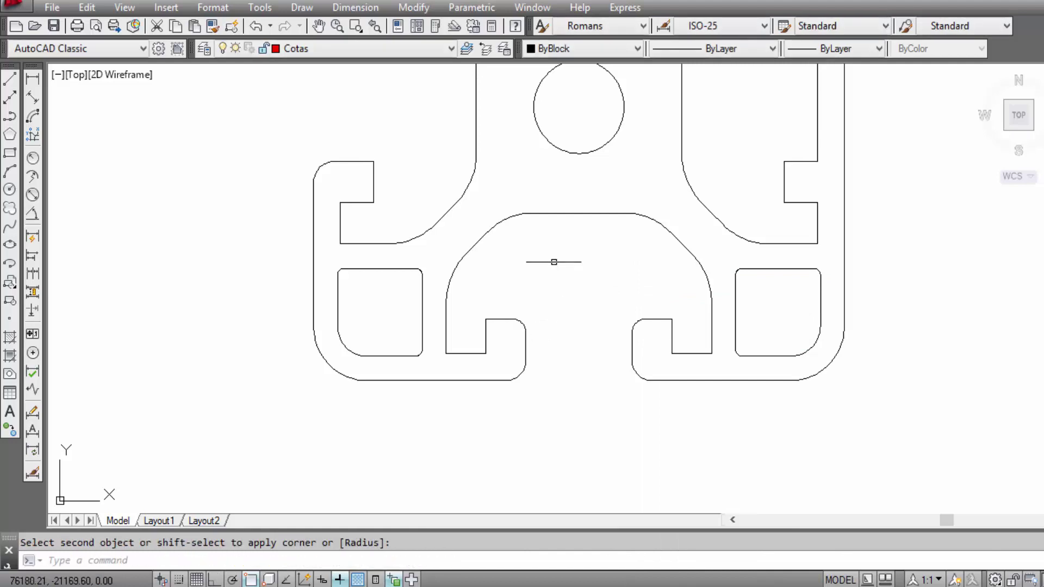
{"action": "right_click", "coordinate": [553, 267]}
{"action": "left_click", "coordinate": [560, 276]}
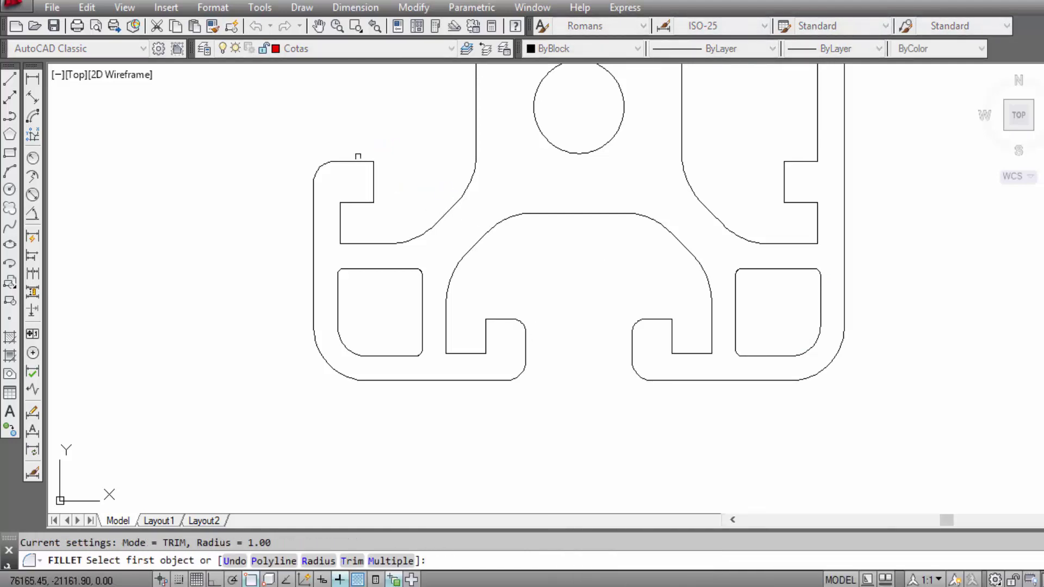
Step: Round the left notch's upper and lower lip corners with radius 1 fillets
{"action": "left_click", "coordinate": [353, 162]}
{"action": "left_click", "coordinate": [375, 174]}
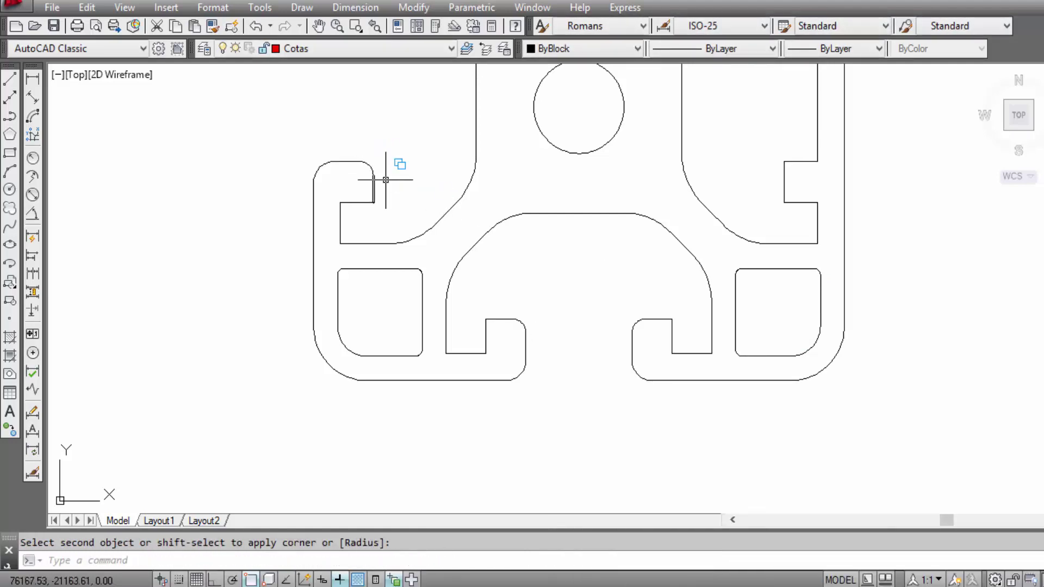
{"action": "middle_click_drag", "start_coordinate": [413, 153], "coordinate": [467, 284]}
{"action": "right_click", "coordinate": [477, 216]}
{"action": "left_click", "coordinate": [525, 226]}
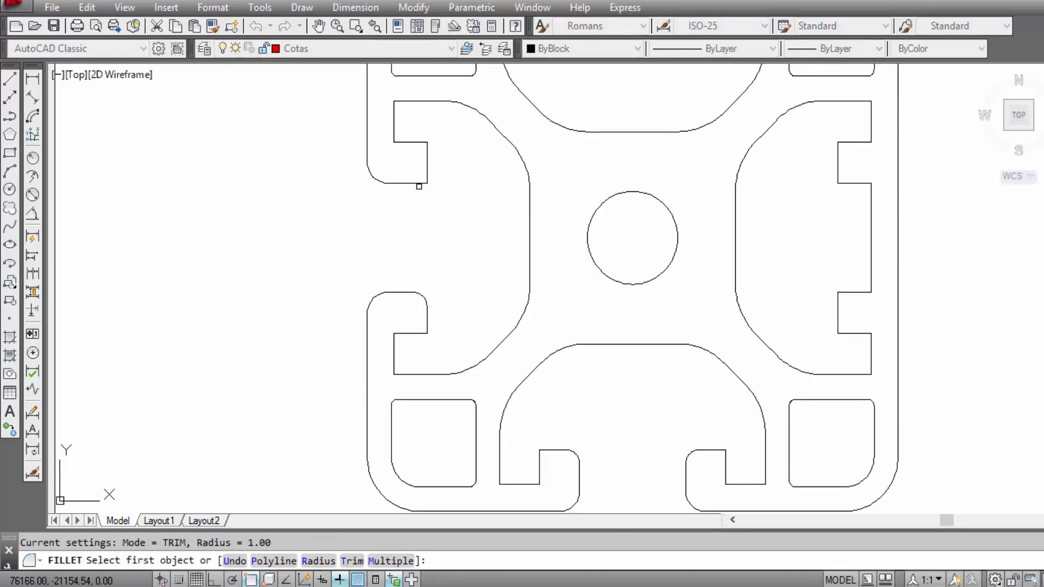
{"action": "left_click", "coordinate": [415, 182]}
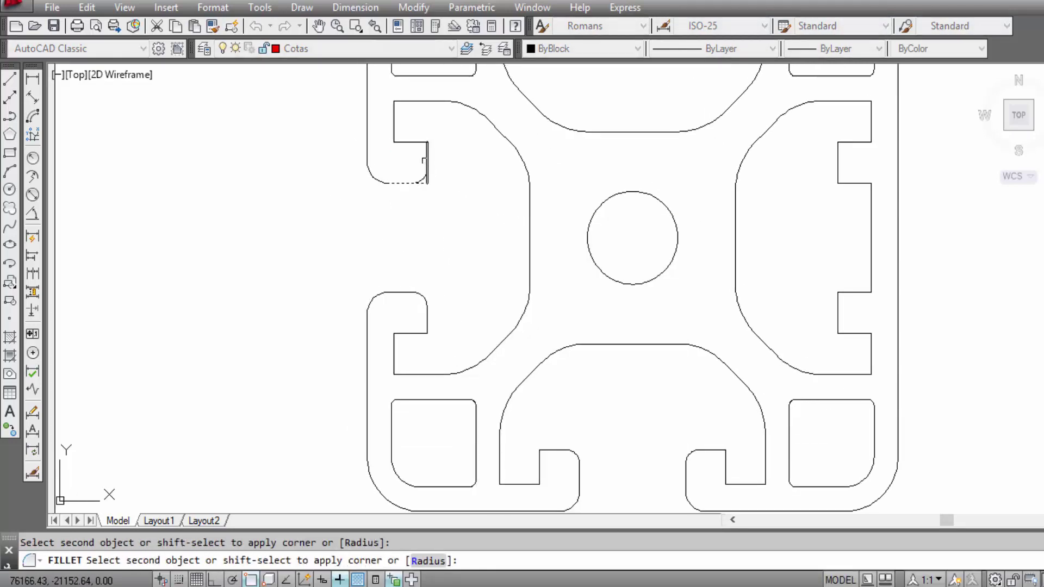
{"action": "left_click", "coordinate": [427, 169]}
{"action": "scroll", "coordinate": [428, 163], "scroll_direction": "down", "scroll_amount": 3}
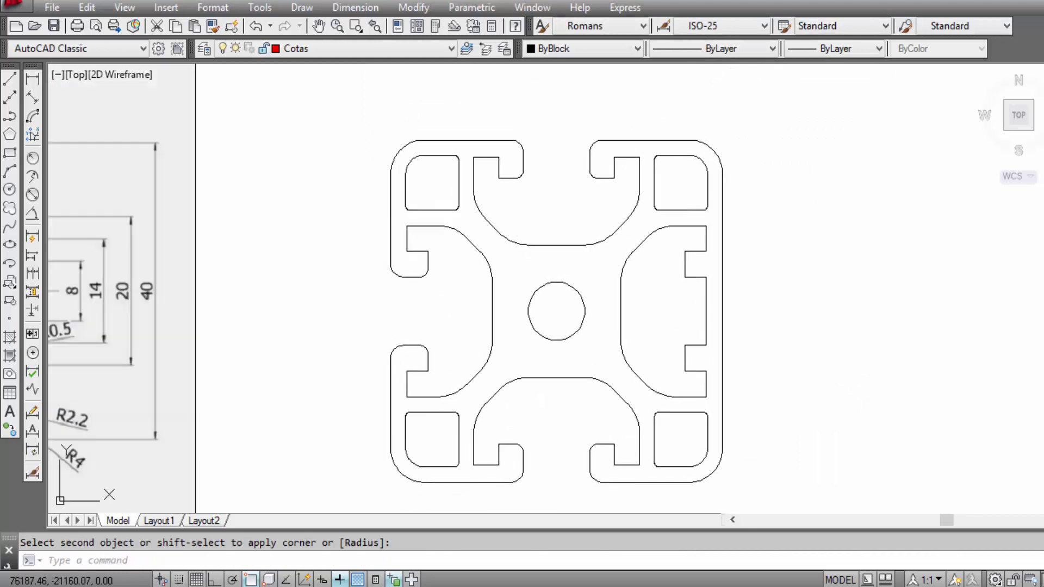
{"action": "scroll", "coordinate": [819, 285], "scroll_direction": "up", "scroll_amount": 1}
{"action": "scroll", "coordinate": [703, 270], "scroll_direction": "up", "scroll_amount": 1}
{"action": "scroll", "coordinate": [666, 151], "scroll_direction": "up", "scroll_amount": 1}
{"action": "left_click", "coordinate": [666, 151]}
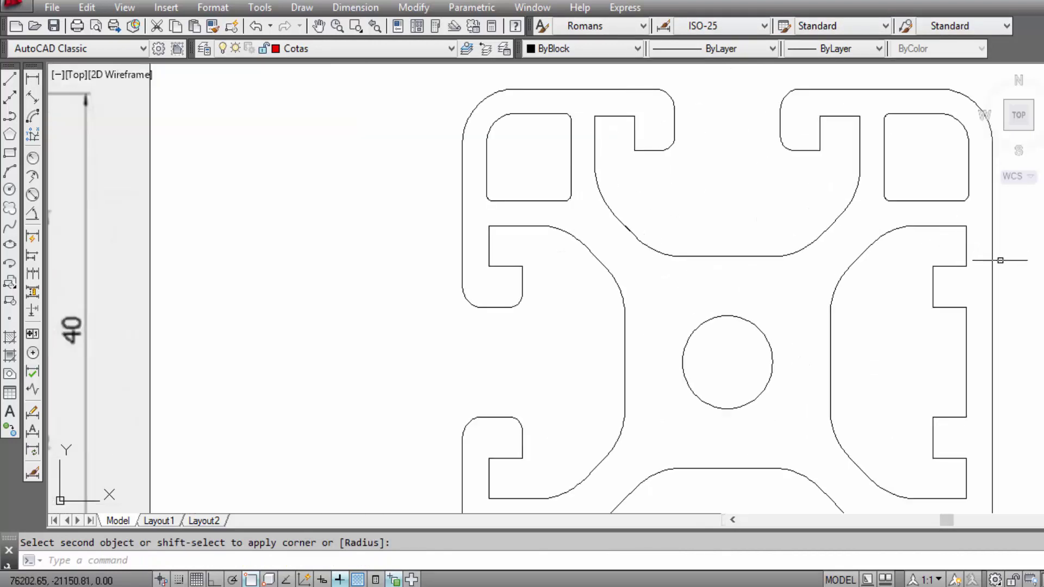
Step: Restart FILLET with its radius set to 0.5
{"action": "key", "text": "Return"}
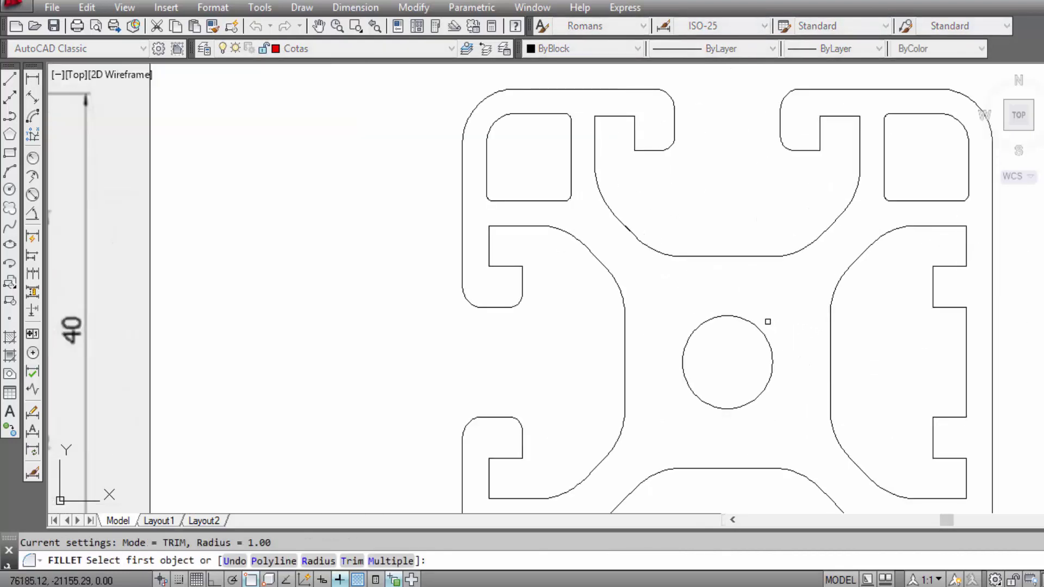
{"action": "type", "text": "r"}
{"action": "key", "text": "Return"}
{"action": "type", "text": "."}
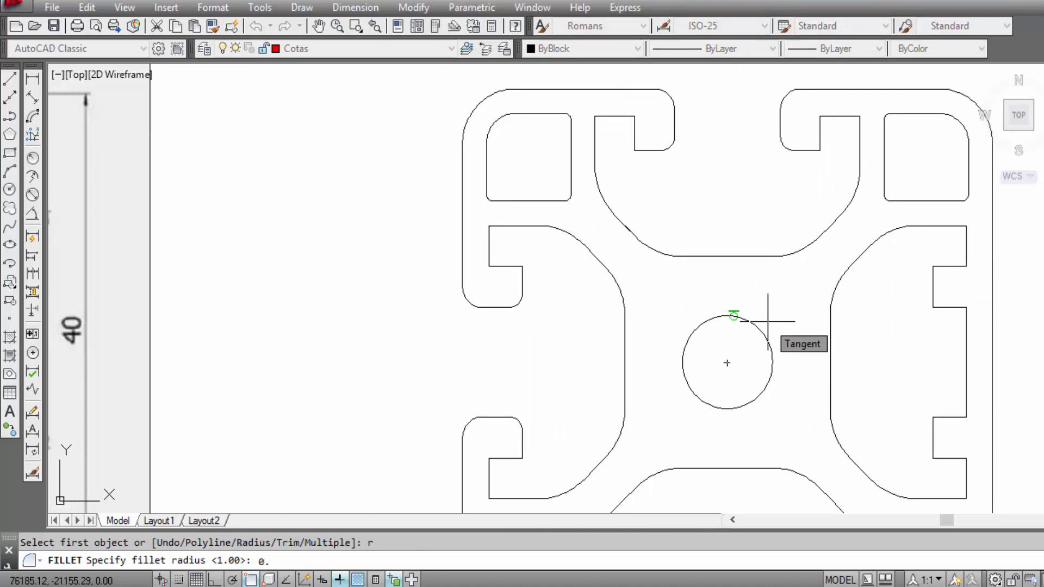
{"action": "key", "text": "Return"}
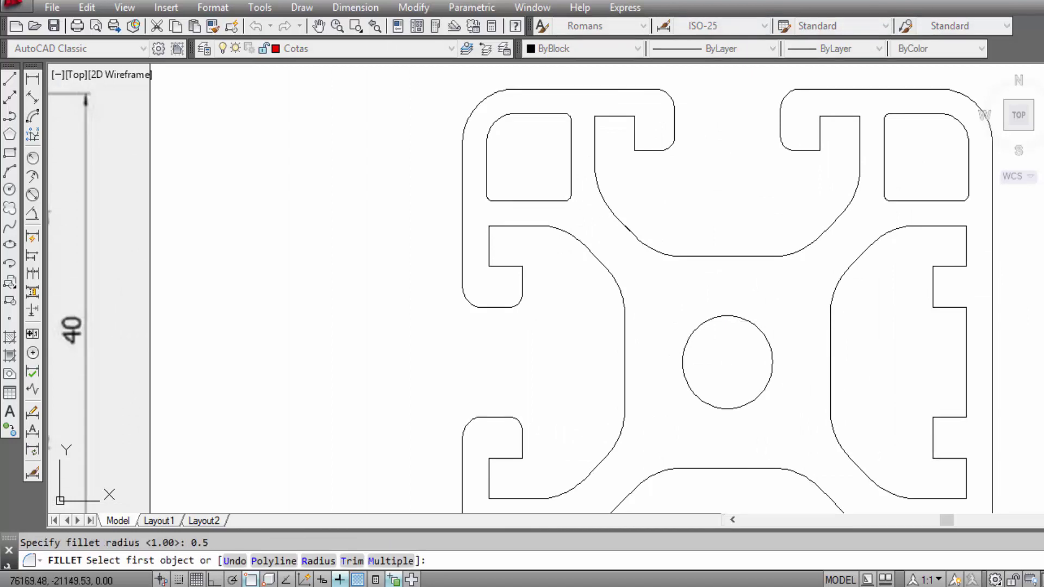
Step: Apply 0.5 fillets to the first slot corner and the lower slot lip
{"action": "scroll", "coordinate": [527, 275], "scroll_direction": "up", "scroll_amount": 4}
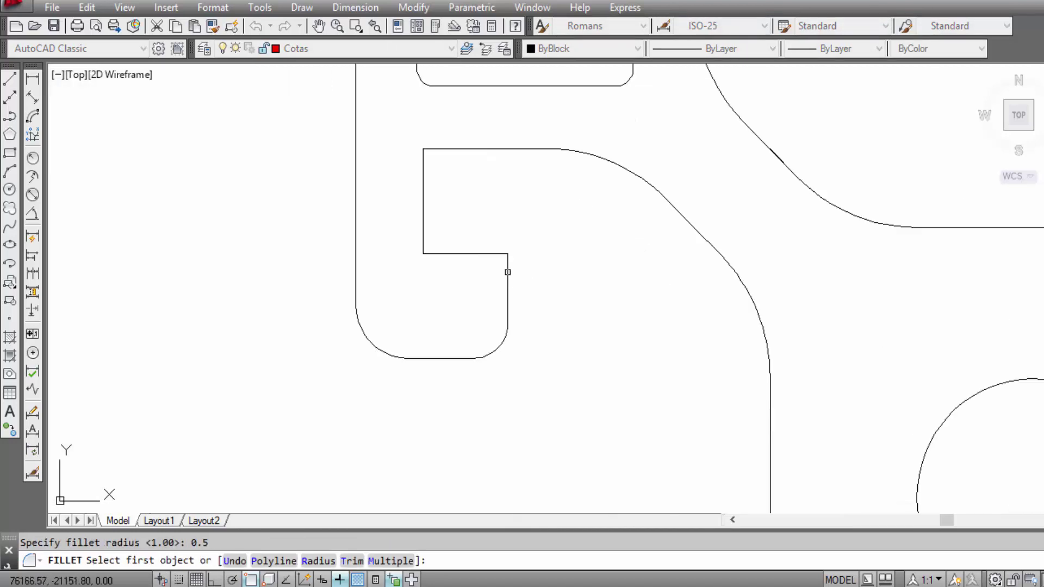
{"action": "left_click", "coordinate": [507, 272]}
{"action": "scroll", "coordinate": [560, 275], "scroll_direction": "down", "scroll_amount": 4}
{"action": "right_click", "coordinate": [546, 329]}
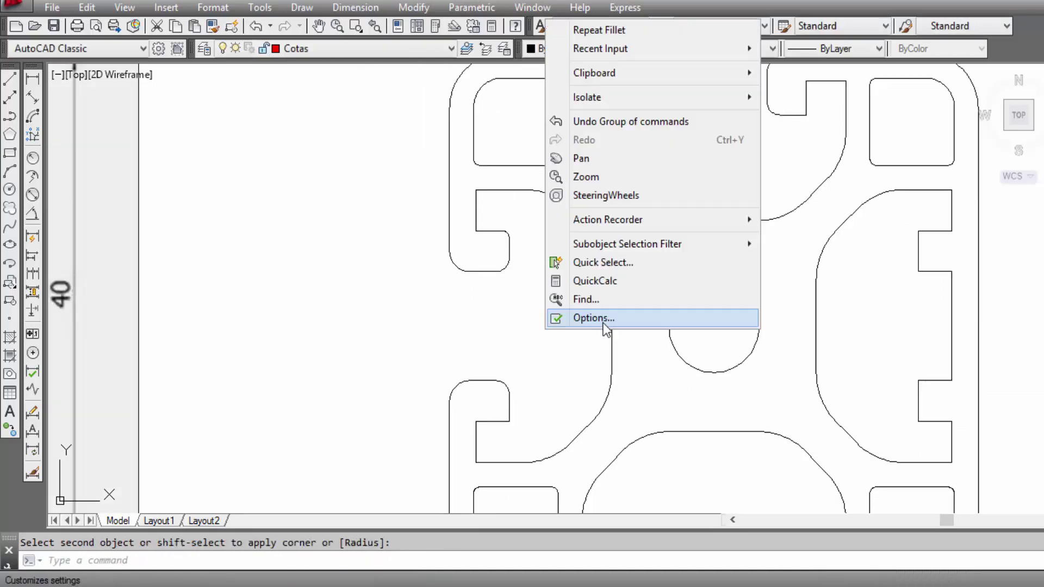
{"action": "left_click", "coordinate": [599, 30]}
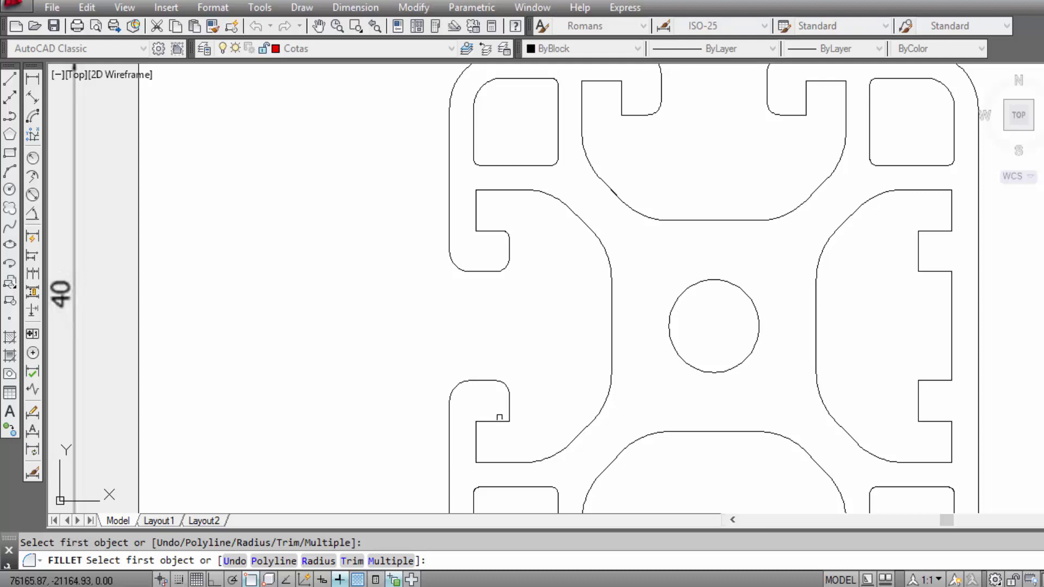
{"action": "left_click", "coordinate": [494, 420]}
{"action": "middle_click_drag", "start_coordinate": [506, 408], "coordinate": [412, 306]}
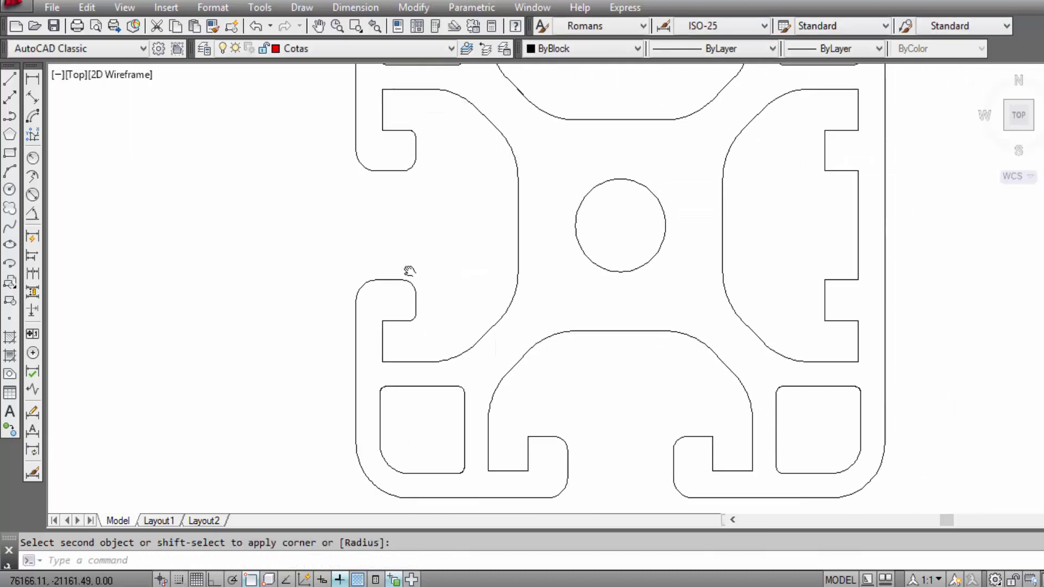
Step: Round the bottom-left and bottom-right slot lip corners with 0.5 fillets
{"action": "right_click", "coordinate": [560, 396]}
{"action": "left_click", "coordinate": [628, 101]}
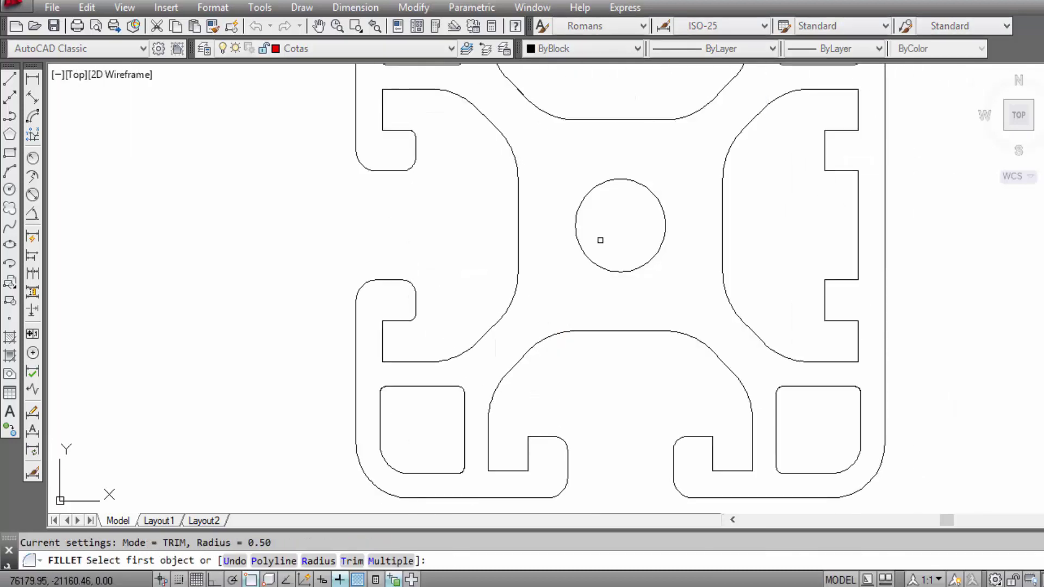
{"action": "left_click", "coordinate": [529, 439]}
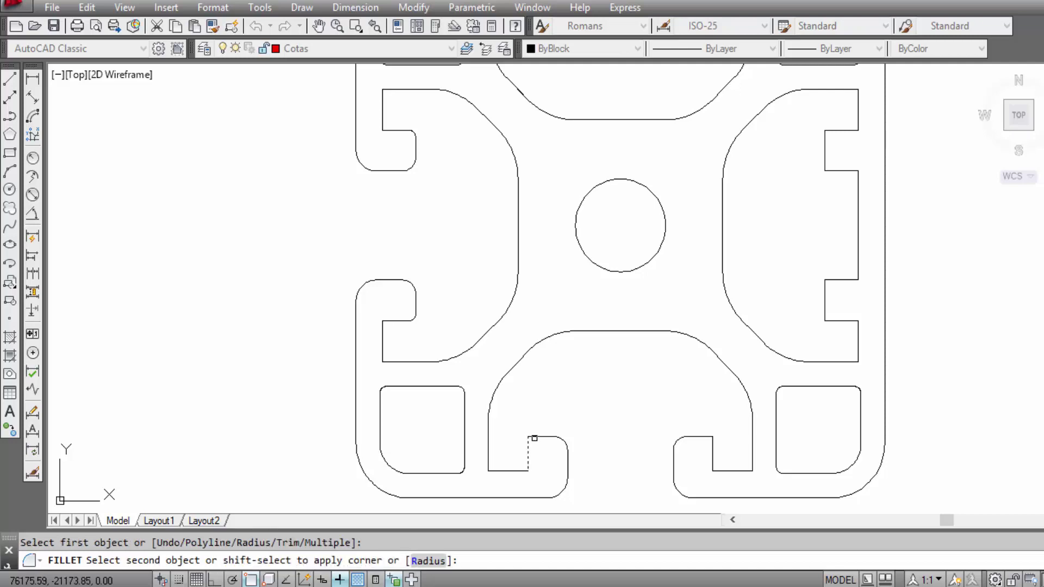
{"action": "left_click", "coordinate": [539, 438]}
{"action": "right_click", "coordinate": [602, 378]}
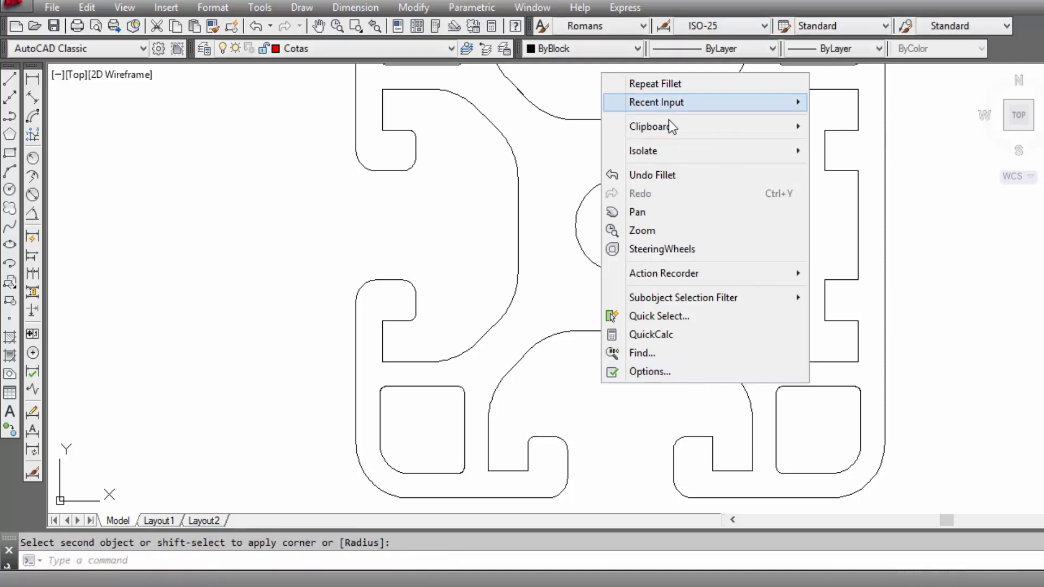
{"action": "left_click", "coordinate": [659, 98]}
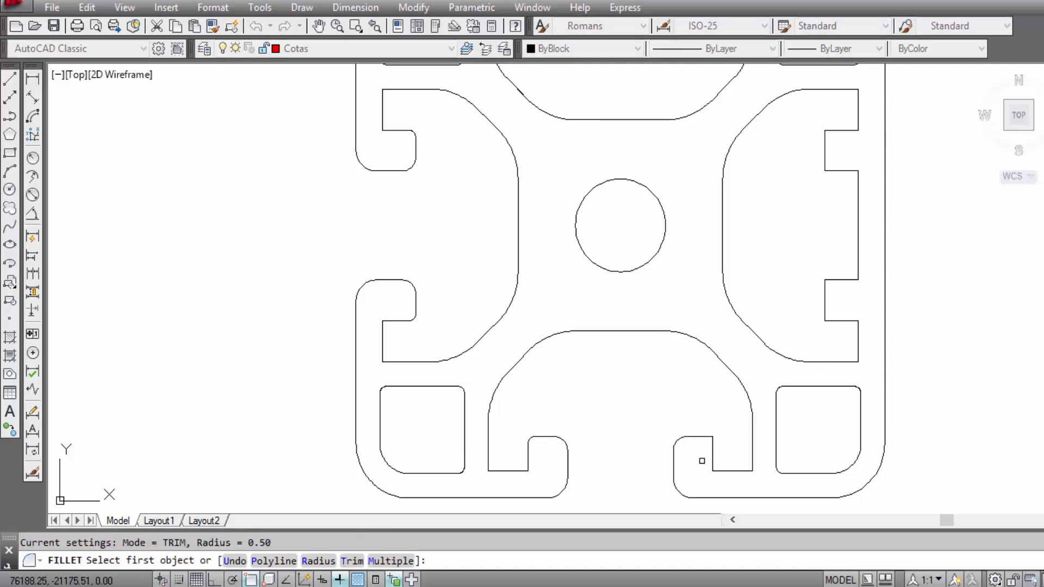
{"action": "left_click", "coordinate": [711, 452]}
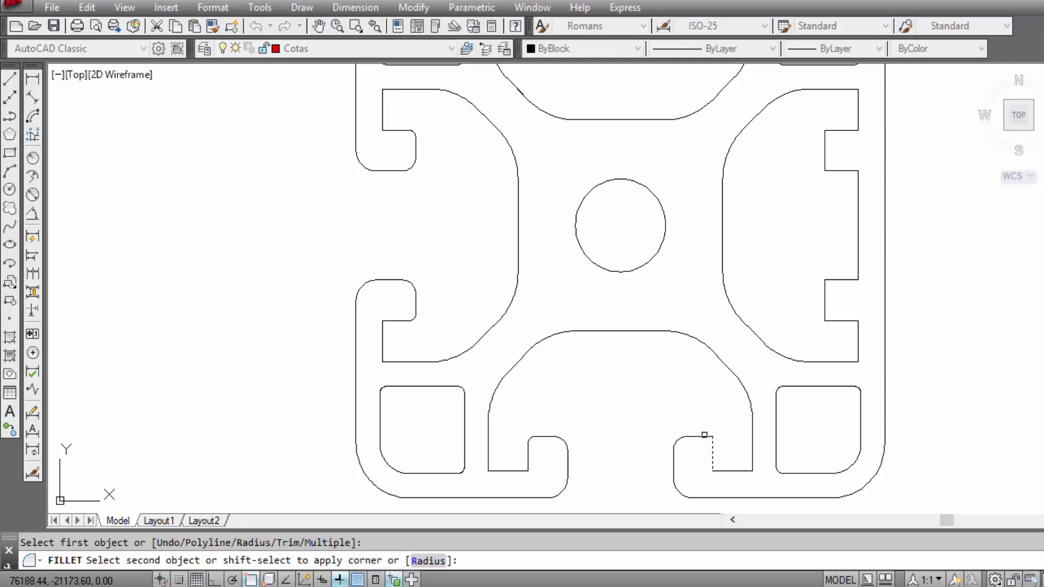
{"action": "middle_click_drag", "start_coordinate": [818, 300], "coordinate": [769, 378]}
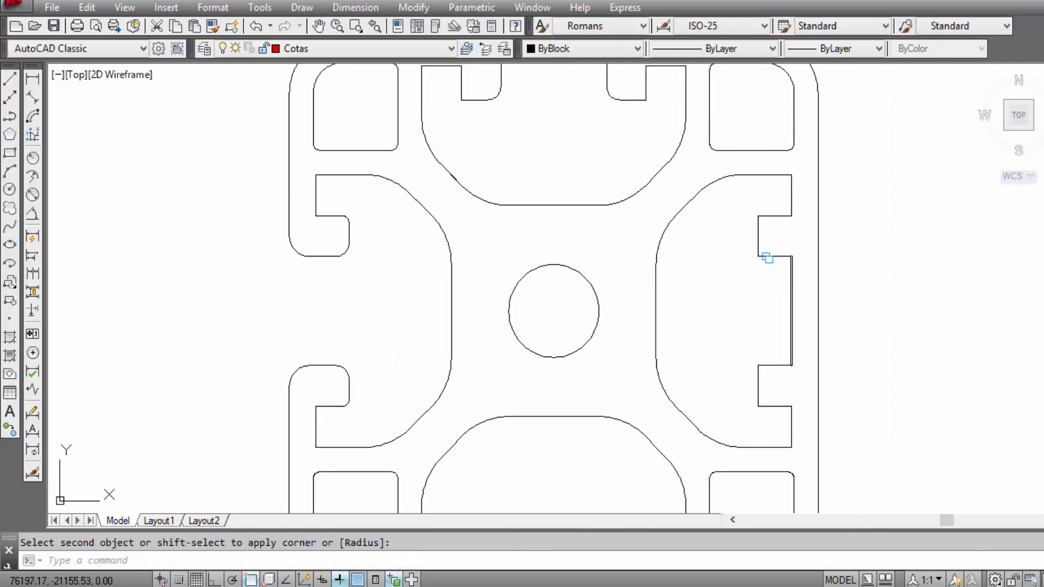
{"action": "middle_click_drag", "start_coordinate": [769, 257], "coordinate": [806, 286]}
{"action": "mouse_move", "coordinate": [774, 345]}
{"action": "middle_mouse_down"}
{"action": "mouse_move", "coordinate": [738, 207]}
{"action": "mouse_move", "coordinate": [723, 373]}
{"action": "middle_mouse_up"}
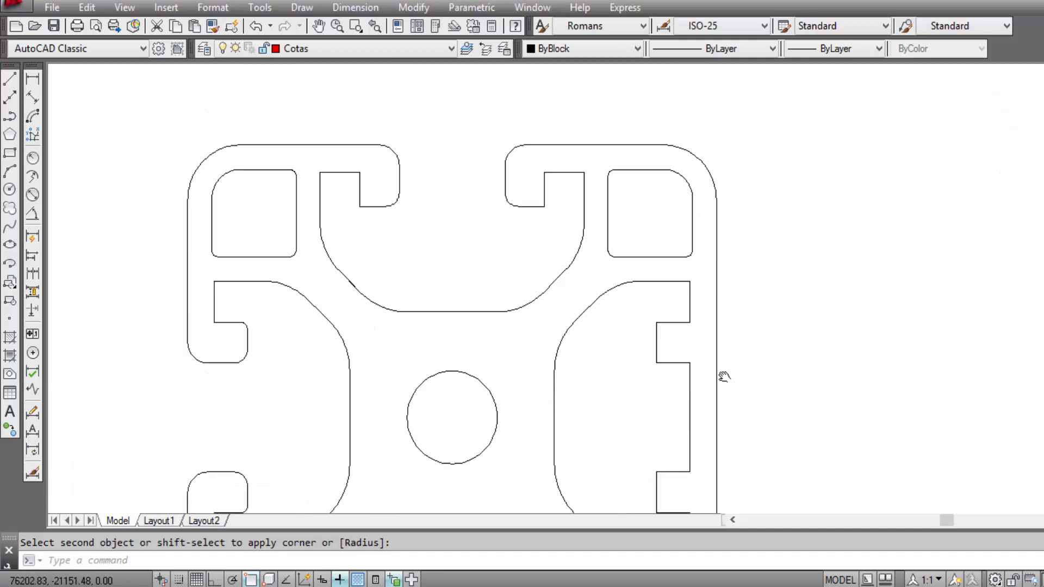
Step: Round the top-right and top-left slot lip corners with 0.5 fillets
{"action": "right_click", "coordinate": [733, 169]}
{"action": "left_click", "coordinate": [784, 179]}
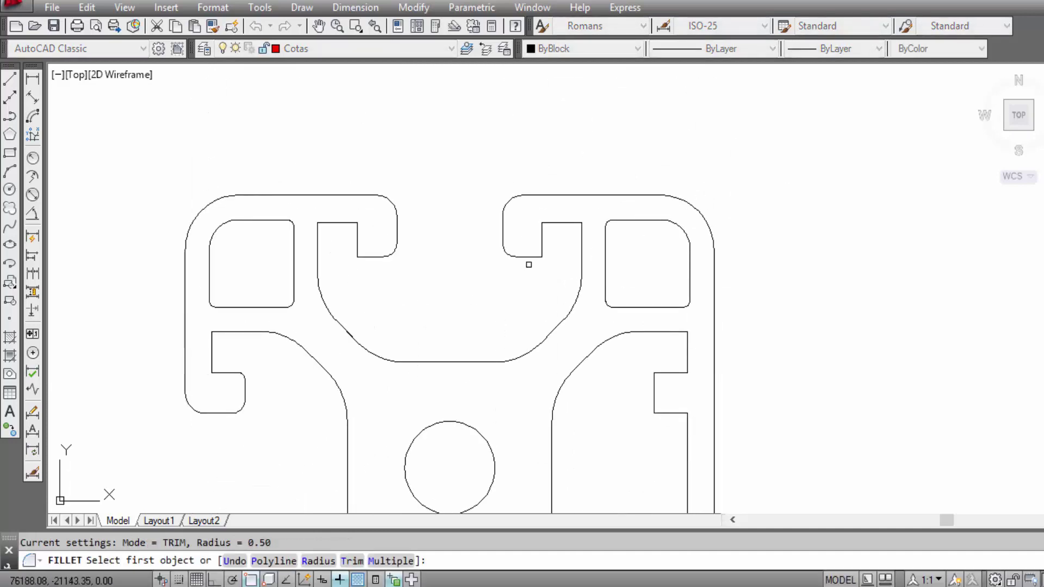
{"action": "left_click", "coordinate": [528, 257]}
{"action": "left_click", "coordinate": [542, 237]}
{"action": "scroll", "coordinate": [601, 227], "scroll_direction": "down", "scroll_amount": 2}
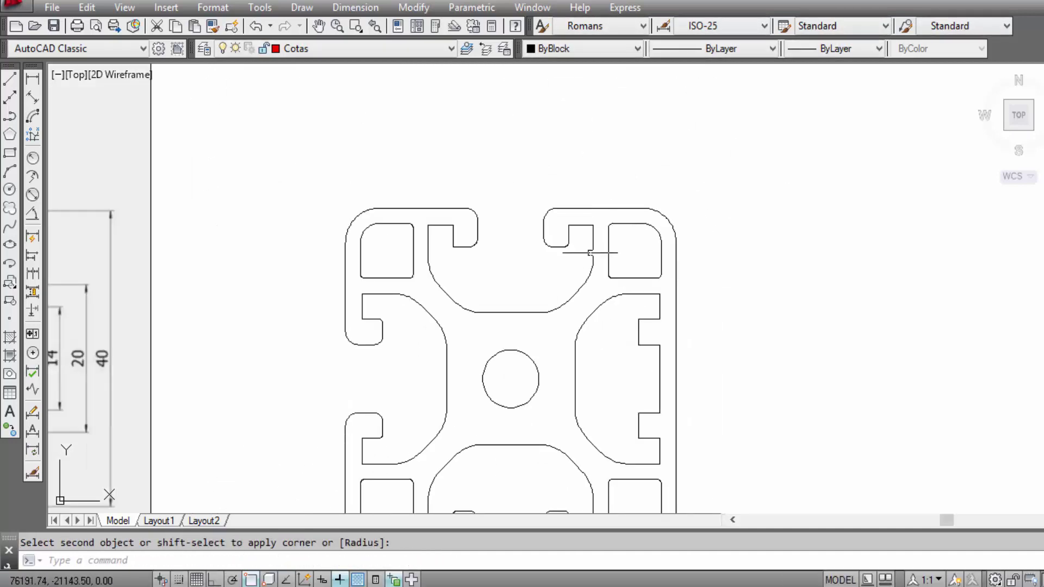
{"action": "scroll", "coordinate": [540, 214], "scroll_direction": "up", "scroll_amount": 2}
{"action": "right_click", "coordinate": [560, 120]}
{"action": "left_click", "coordinate": [598, 133]}
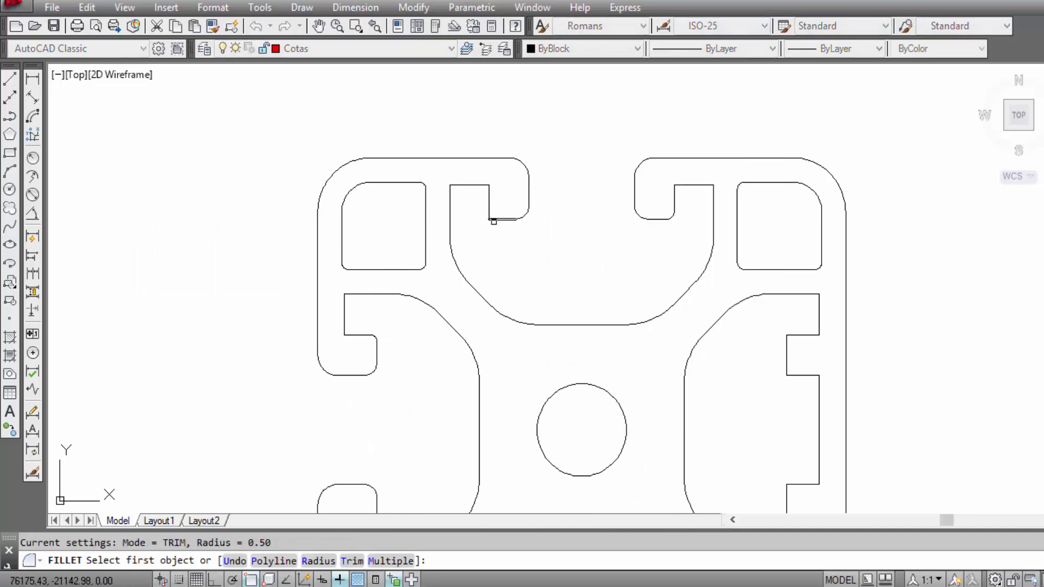
{"action": "left_click", "coordinate": [500, 218]}
{"action": "left_click", "coordinate": [489, 201]}
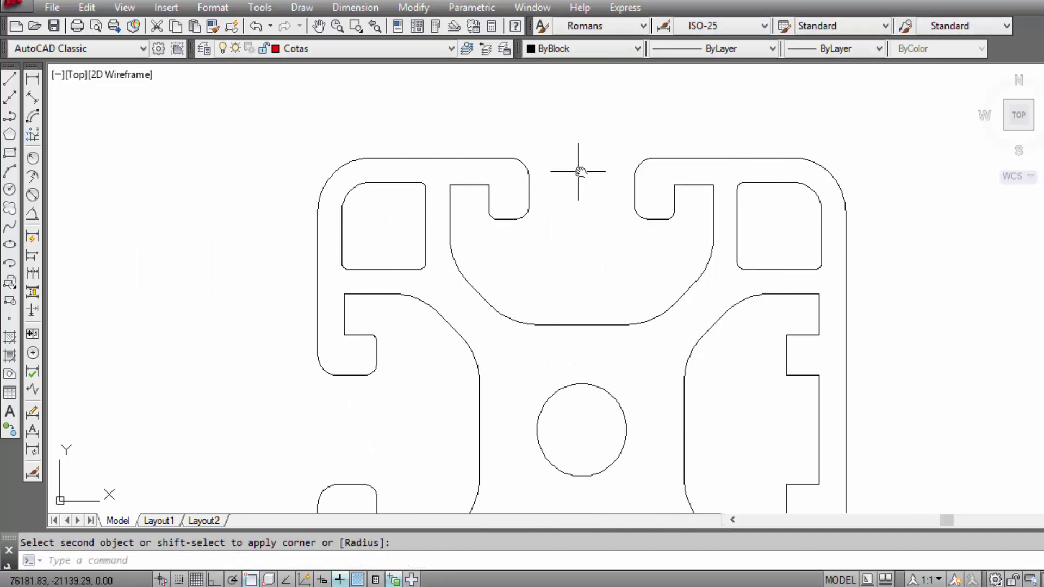
{"action": "scroll", "coordinate": [578, 168], "scroll_direction": "down", "scroll_amount": 2}
{"action": "mouse_move", "coordinate": [451, 278]}
{"action": "middle_mouse_down"}
{"action": "mouse_move", "coordinate": [680, 278]}
{"action": "mouse_move", "coordinate": [611, 285]}
{"action": "middle_mouse_up"}
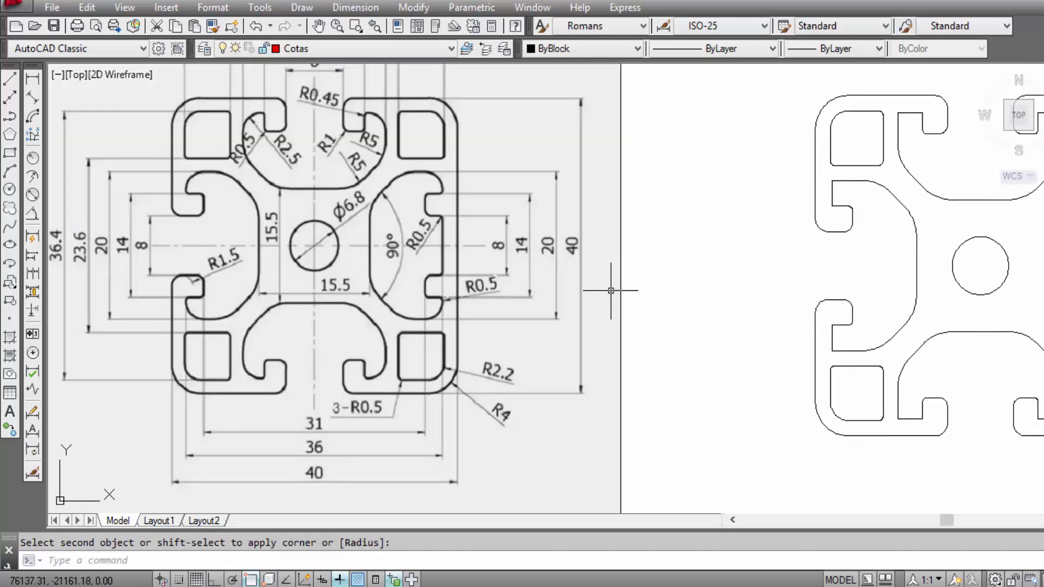
{"action": "scroll", "coordinate": [354, 241], "scroll_direction": "up", "scroll_amount": 2}
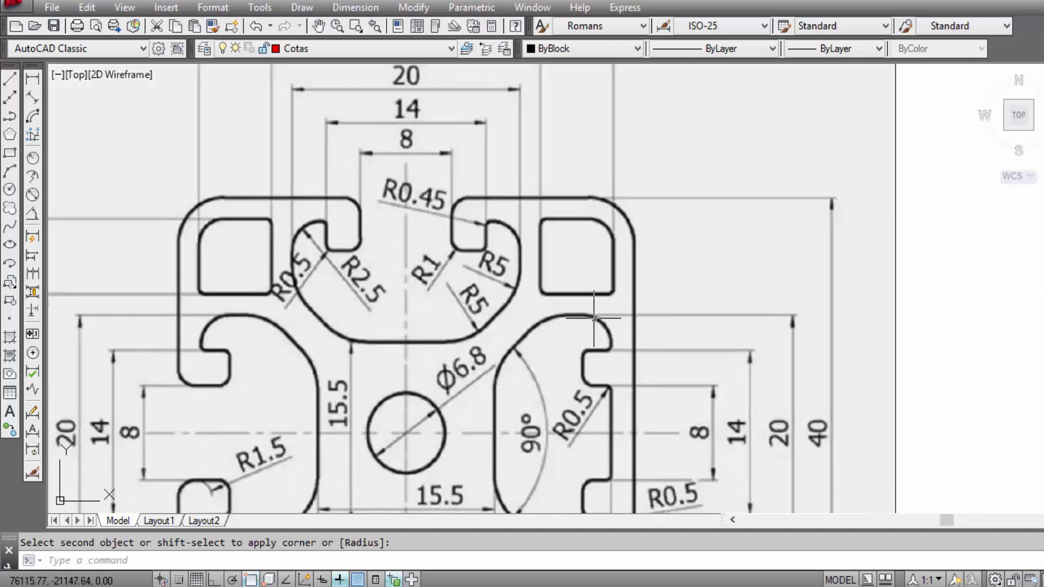
{"action": "scroll", "coordinate": [475, 216], "scroll_direction": "up", "scroll_amount": 2}
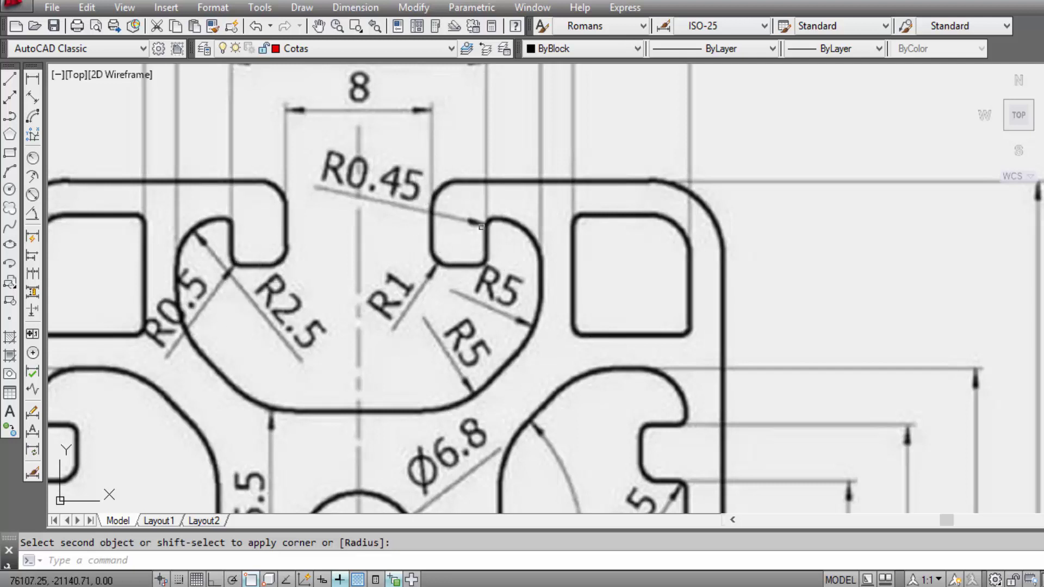
{"action": "scroll", "coordinate": [349, 224], "scroll_direction": "down", "scroll_amount": 3}
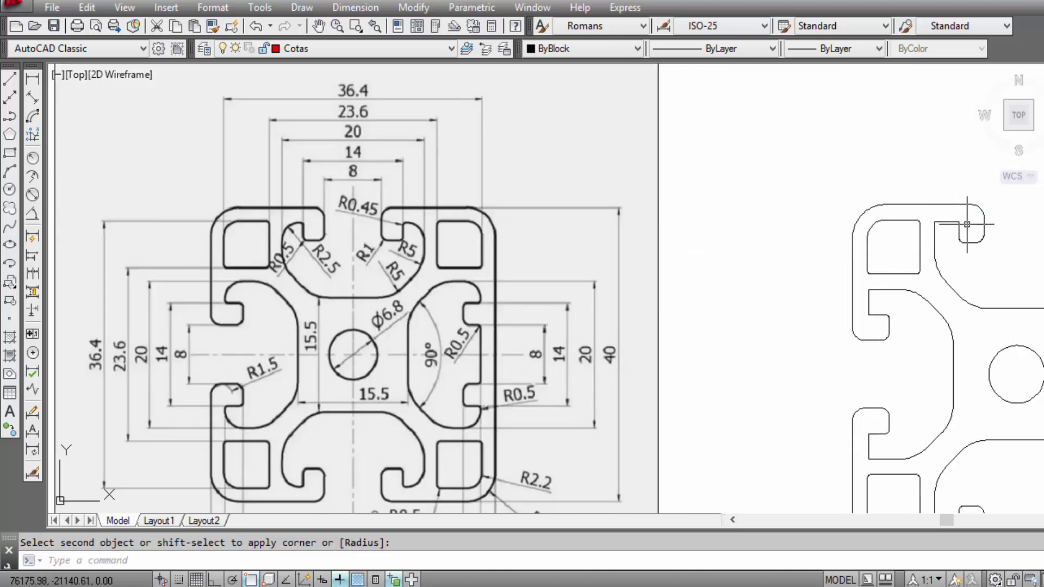
{"action": "scroll", "coordinate": [973, 204], "scroll_direction": "up", "scroll_amount": 4}
{"action": "scroll", "coordinate": [935, 223], "scroll_direction": "up", "scroll_amount": 2}
{"action": "middle_click_drag", "start_coordinate": [842, 242], "coordinate": [567, 255]}
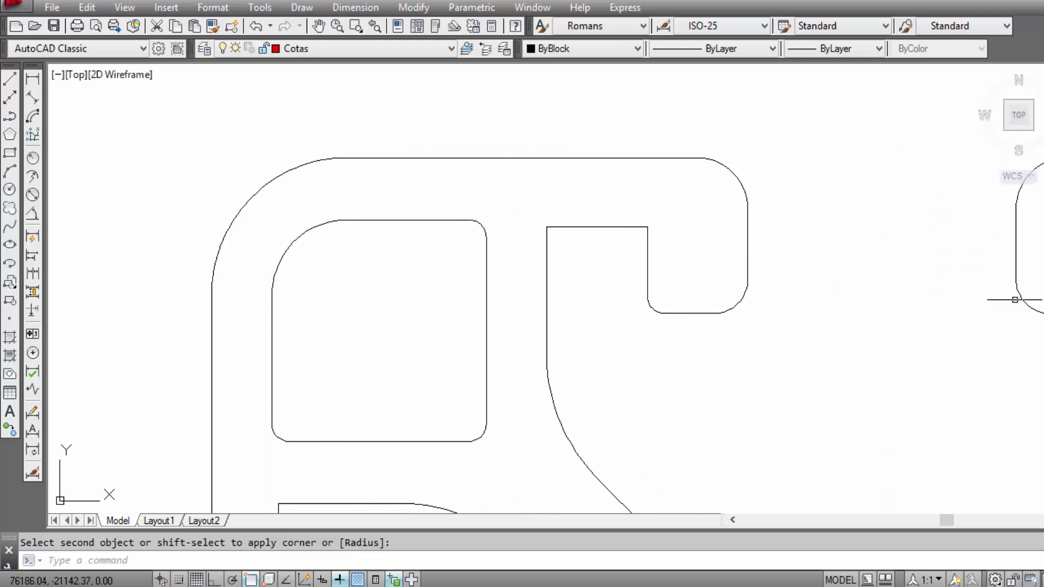
Step: Restart the fillet command with a new radius of 0.45
{"action": "key", "text": "Escape"}
{"action": "key", "text": "Return"}
{"action": "type", "text": "r"}
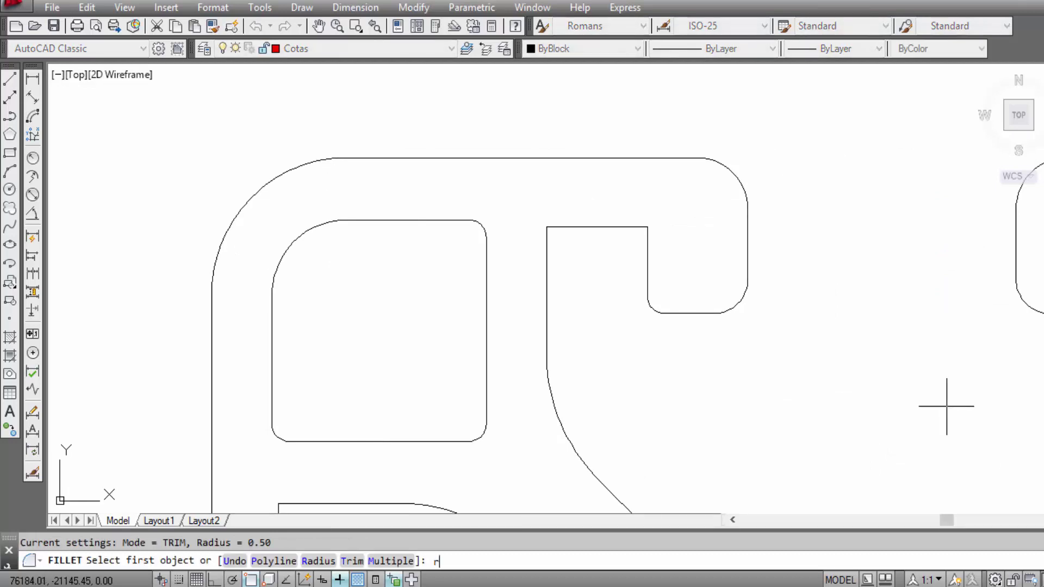
{"action": "key", "text": "Return"}
{"action": "type", "text": "0.45"}
{"action": "key", "text": "Return"}
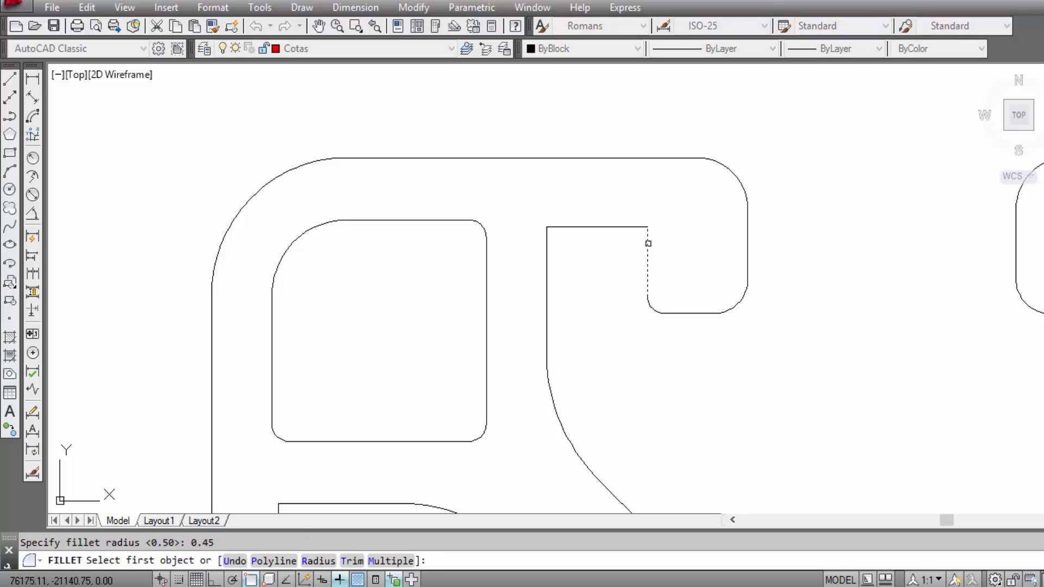
Step: Round the top-right slot notch's inner corner with a 0.45 fillet
{"action": "left_click", "coordinate": [648, 243]}
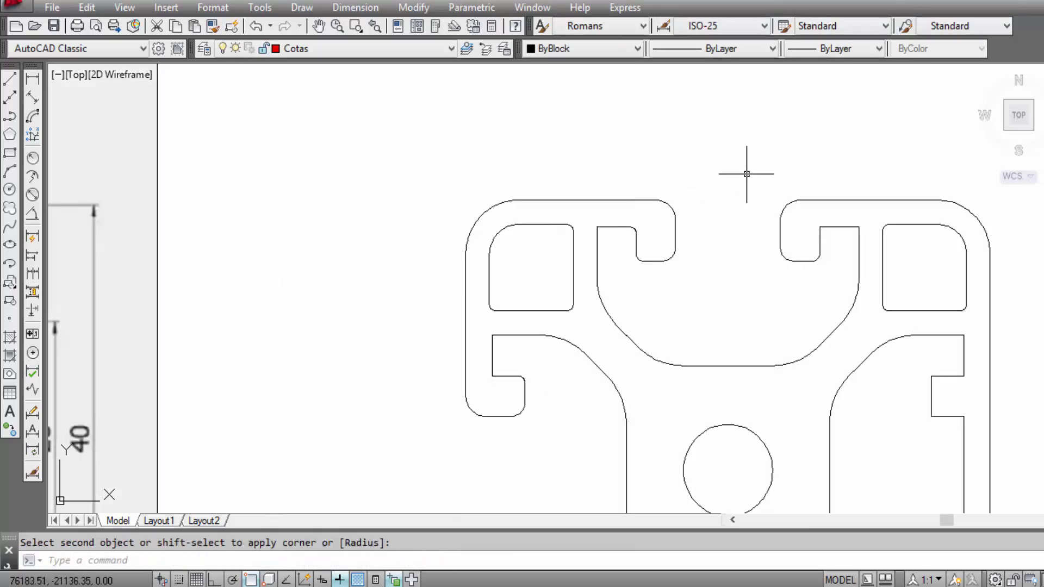
{"action": "right_click", "coordinate": [747, 174]}
{"action": "left_click", "coordinate": [820, 187]}
{"action": "scroll", "coordinate": [850, 207], "scroll_direction": "up", "scroll_amount": 2}
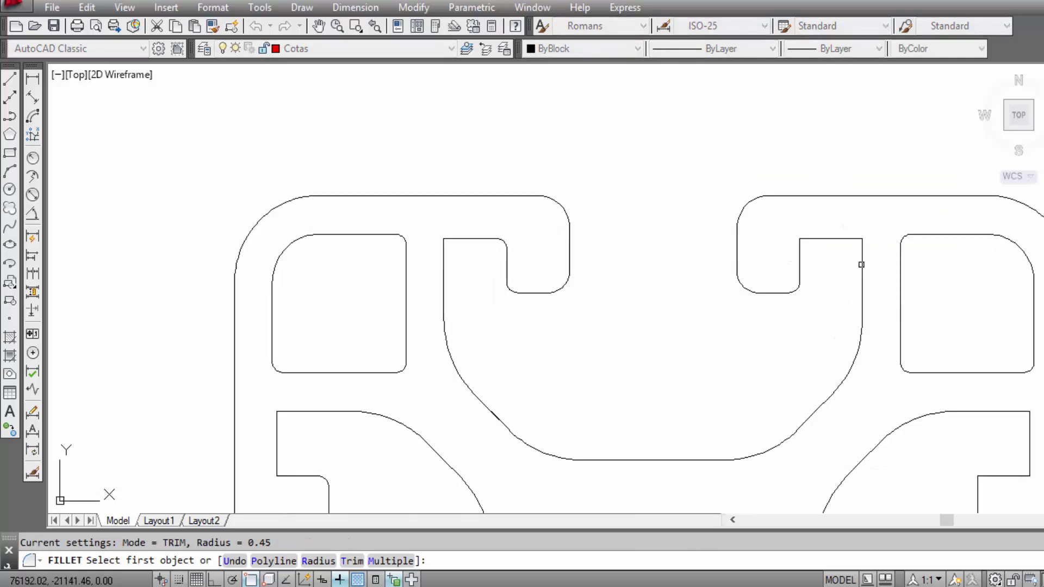
{"action": "left_click", "coordinate": [798, 249]}
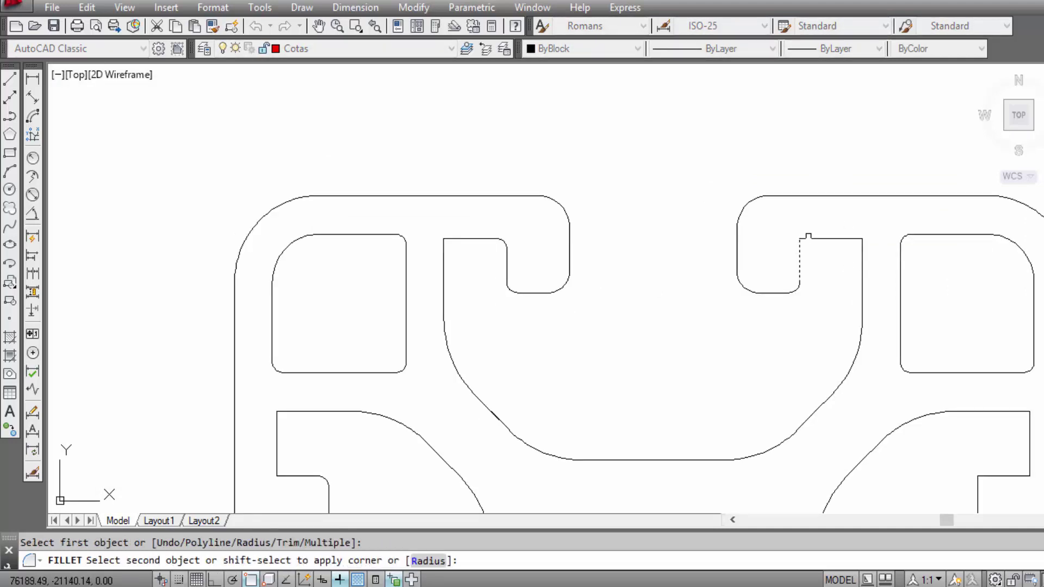
{"action": "left_click", "coordinate": [813, 238]}
{"action": "middle_click_drag", "start_coordinate": [741, 242], "coordinate": [655, 169]}
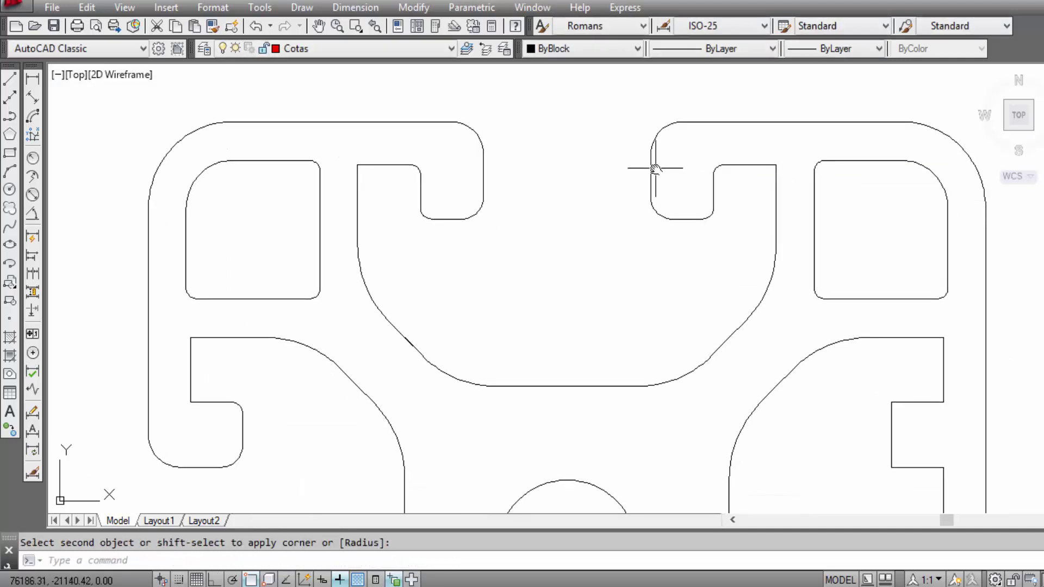
{"action": "scroll", "coordinate": [655, 169], "scroll_direction": "down", "scroll_amount": 2}
{"action": "middle_click_drag", "start_coordinate": [704, 222], "coordinate": [576, 186]}
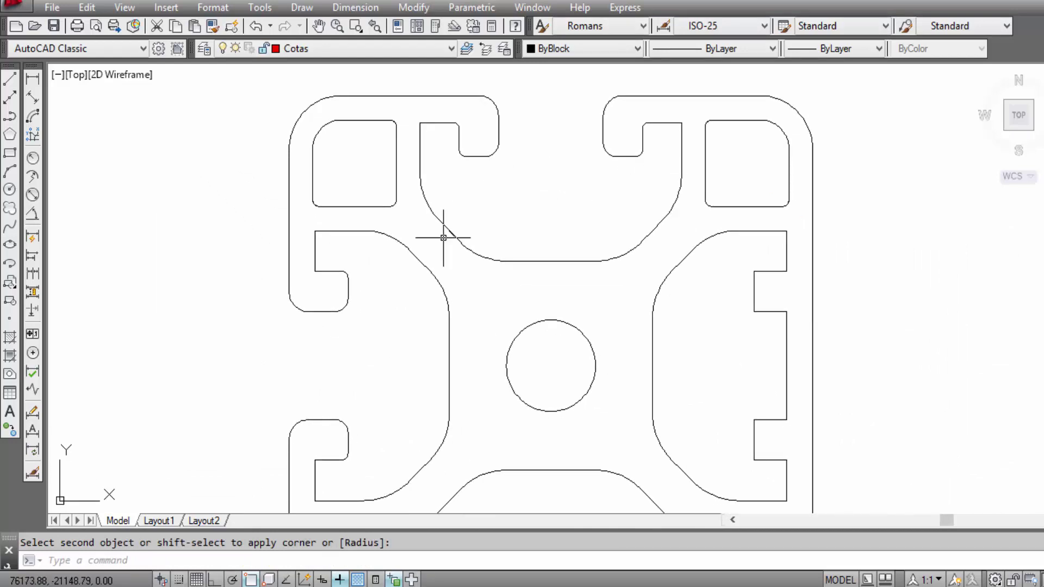
{"action": "scroll", "coordinate": [444, 237], "scroll_direction": "up", "scroll_amount": 4}
{"action": "scroll", "coordinate": [550, 252], "scroll_direction": "down", "scroll_amount": 10}
{"action": "scroll", "coordinate": [591, 325], "scroll_direction": "up", "scroll_amount": 5}
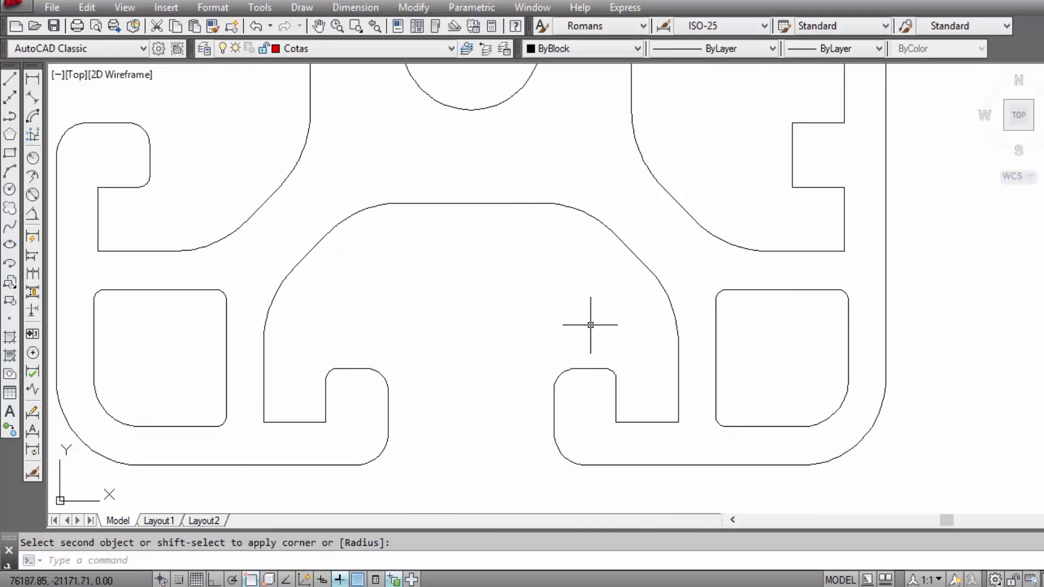
Step: Fillet the next notch's inner corner, from its bottom edge, at 0.45
{"action": "right_click", "coordinate": [591, 325]}
{"action": "left_click", "coordinate": [645, 23]}
{"action": "scroll", "coordinate": [606, 416], "scroll_direction": "up", "scroll_amount": 2}
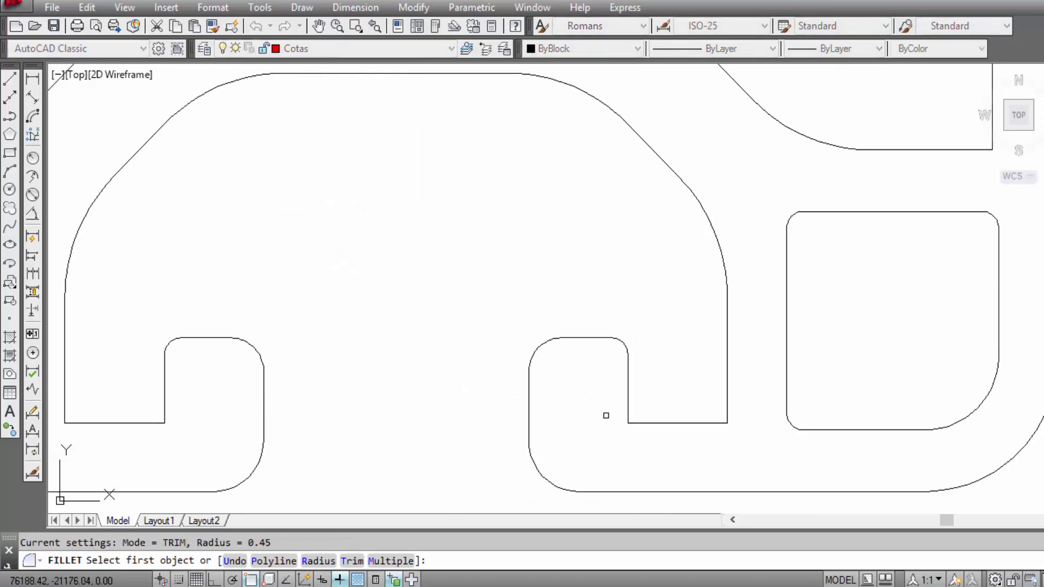
{"action": "left_click", "coordinate": [649, 422]}
{"action": "left_click", "coordinate": [628, 390]}
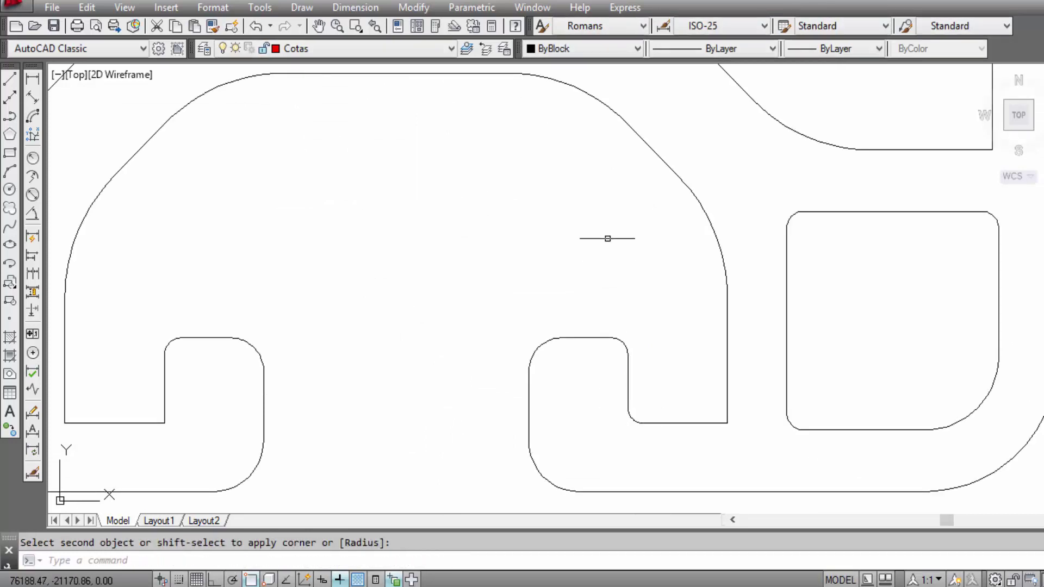
{"action": "right_click", "coordinate": [599, 233]}
{"action": "left_click", "coordinate": [633, 246]}
Step: Round the left notch's inner corner with the 0.45 radius
{"action": "middle_click_drag", "start_coordinate": [416, 361], "coordinate": [580, 267]}
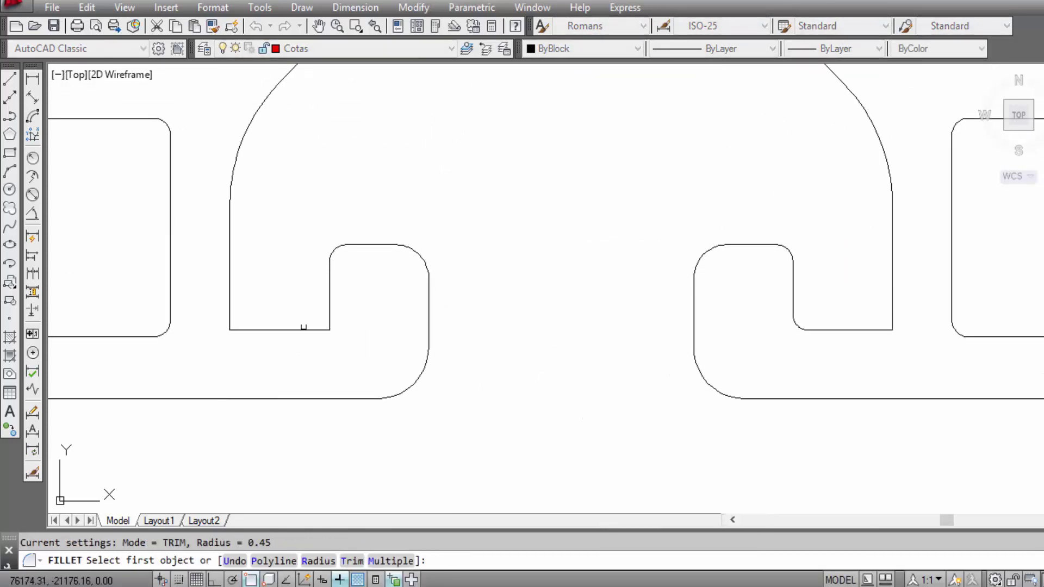
{"action": "left_click", "coordinate": [307, 327]}
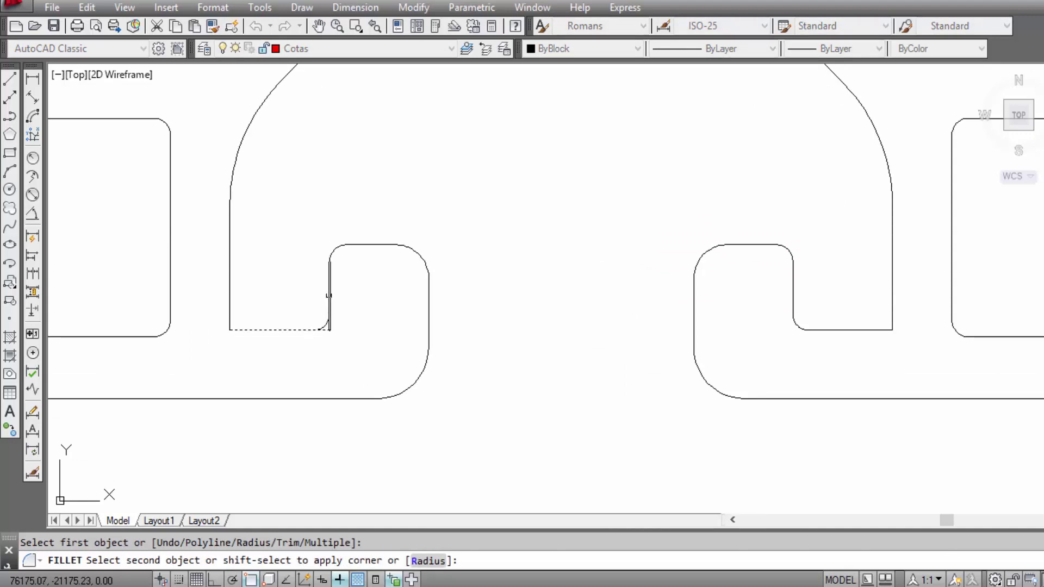
{"action": "left_click", "coordinate": [329, 296]}
{"action": "scroll", "coordinate": [466, 298], "scroll_direction": "down", "scroll_amount": 3}
{"action": "middle_click_drag", "start_coordinate": [465, 298], "coordinate": [432, 315]}
{"action": "scroll", "coordinate": [431, 315], "scroll_direction": "down", "scroll_amount": 2}
{"action": "scroll", "coordinate": [397, 198], "scroll_direction": "up", "scroll_amount": 3}
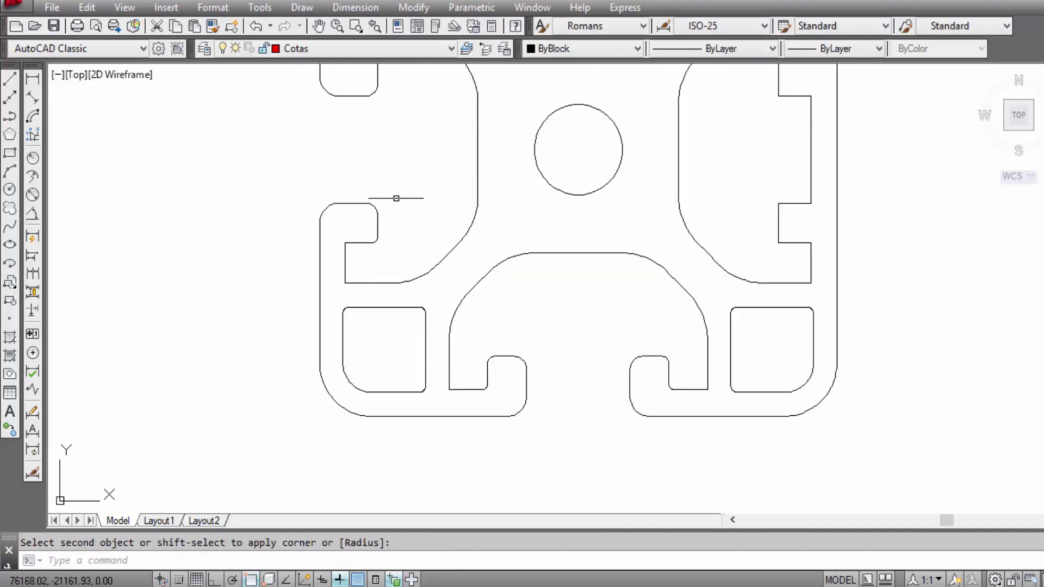
{"action": "right_click", "coordinate": [396, 198]}
{"action": "left_click", "coordinate": [459, 199]}
Step: Fillet another left-side notch corner at 0.45, from its horizontal edge
{"action": "scroll", "coordinate": [334, 251], "scroll_direction": "up", "scroll_amount": 3}
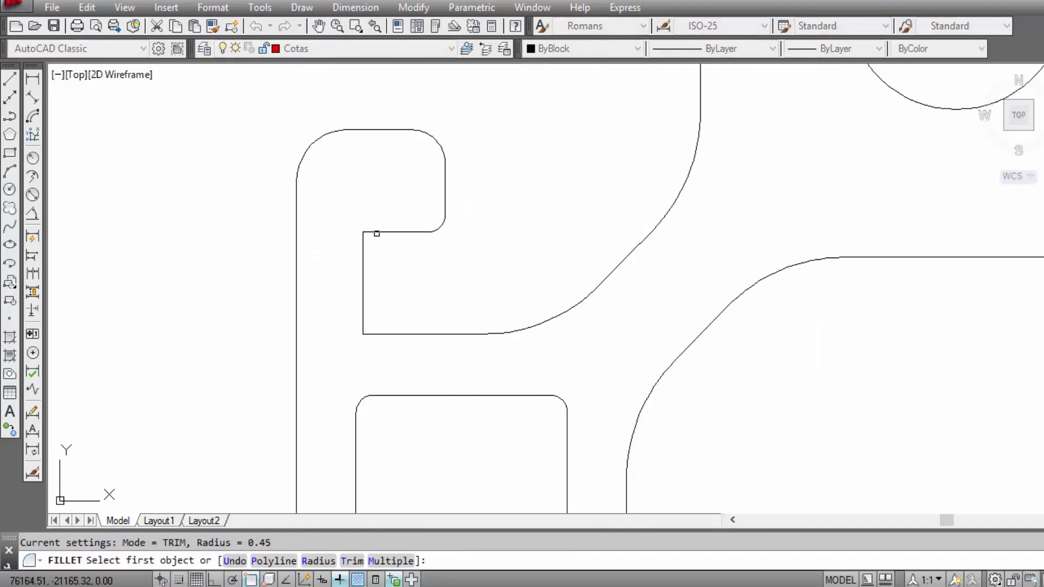
{"action": "left_click", "coordinate": [384, 232]}
{"action": "scroll", "coordinate": [364, 239], "scroll_direction": "down", "scroll_amount": 3}
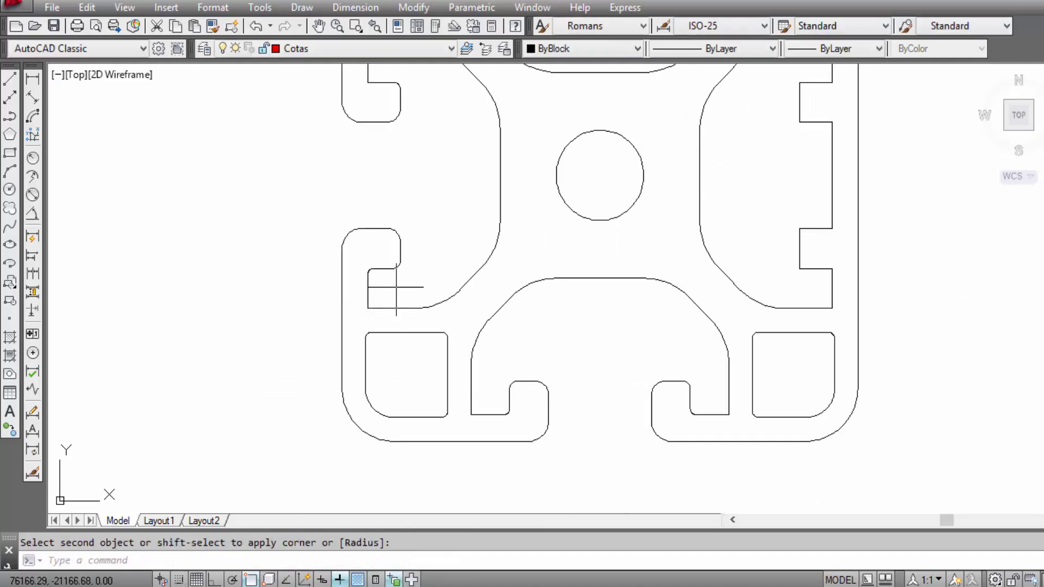
{"action": "middle_click_drag", "start_coordinate": [396, 296], "coordinate": [423, 321]}
{"action": "scroll", "coordinate": [422, 321], "scroll_direction": "up", "scroll_amount": 1}
{"action": "scroll", "coordinate": [422, 321], "scroll_direction": "up", "scroll_amount": 4}
{"action": "right_click", "coordinate": [412, 275]}
{"action": "left_click", "coordinate": [461, 282]}
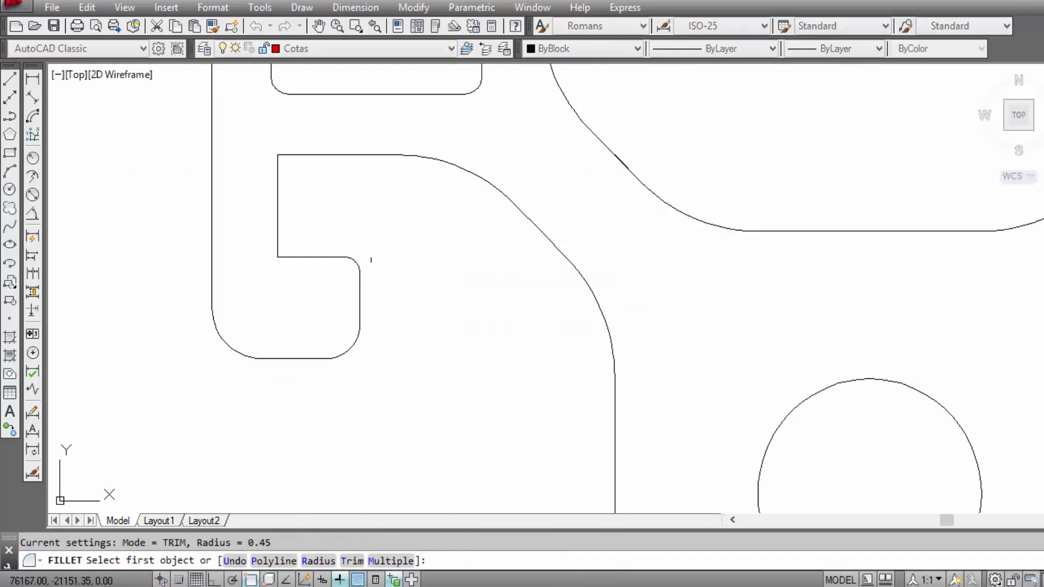
{"action": "left_click", "coordinate": [307, 256]}
{"action": "left_click", "coordinate": [278, 218]}
{"action": "scroll", "coordinate": [278, 218], "scroll_direction": "down", "scroll_amount": 3}
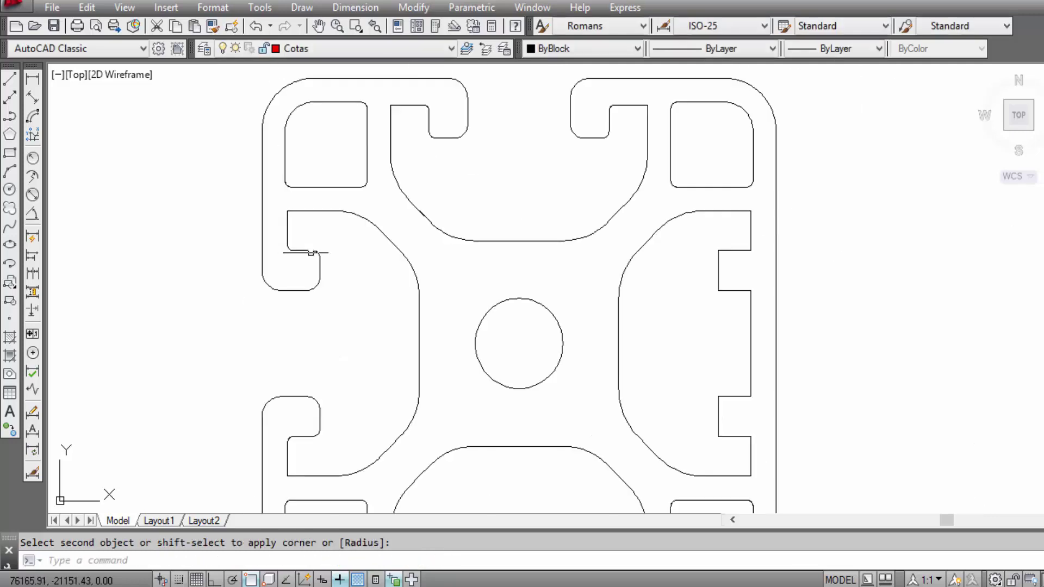
{"action": "scroll", "coordinate": [540, 310], "scroll_direction": "down", "scroll_amount": 2}
{"action": "scroll", "coordinate": [461, 158], "scroll_direction": "up", "scroll_amount": 2}
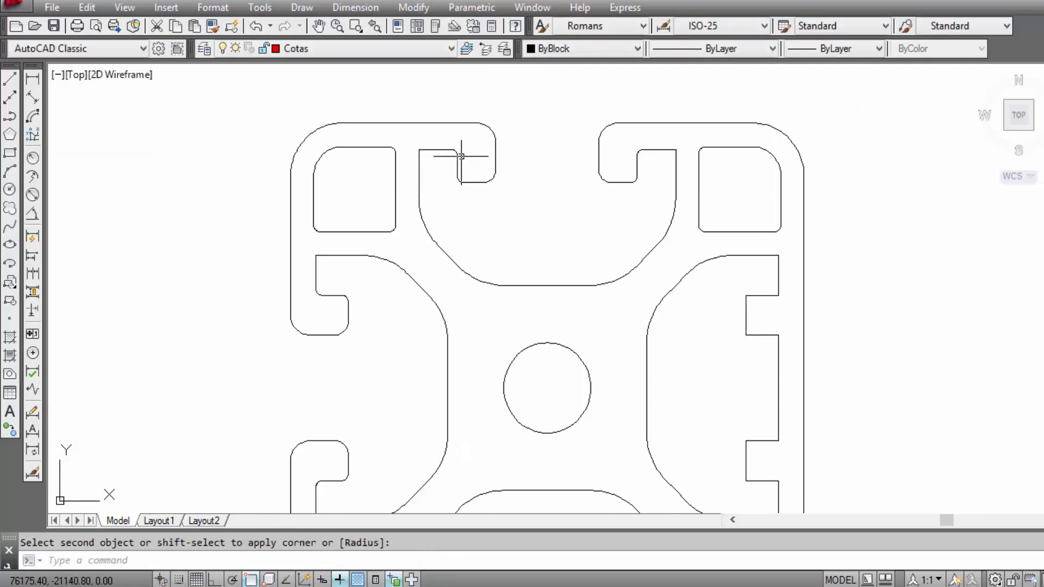
{"action": "scroll", "coordinate": [478, 177], "scroll_direction": "up", "scroll_amount": 2}
{"action": "scroll", "coordinate": [427, 168], "scroll_direction": "up", "scroll_amount": 2}
Step: Zoom into the reference image to read the R2.5 and R5 radii
{"action": "scroll", "coordinate": [446, 178], "scroll_direction": "down", "scroll_amount": 2}
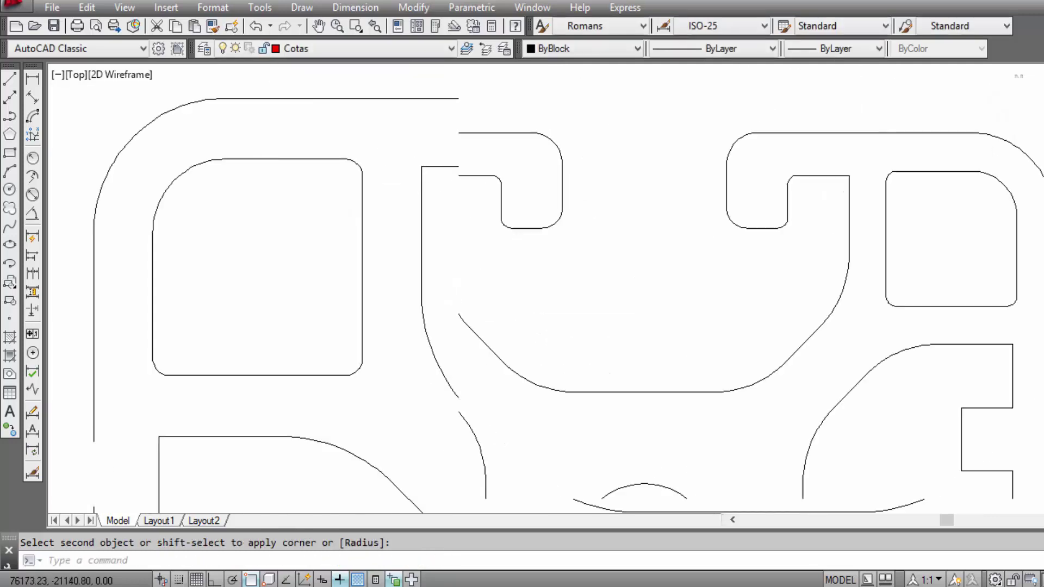
{"action": "scroll", "coordinate": [550, 249], "scroll_direction": "down", "scroll_amount": 2}
{"action": "scroll", "coordinate": [550, 249], "scroll_direction": "down", "scroll_amount": 3}
{"action": "scroll", "coordinate": [420, 320], "scroll_direction": "up", "scroll_amount": 2}
{"action": "scroll", "coordinate": [419, 320], "scroll_direction": "up", "scroll_amount": 2}
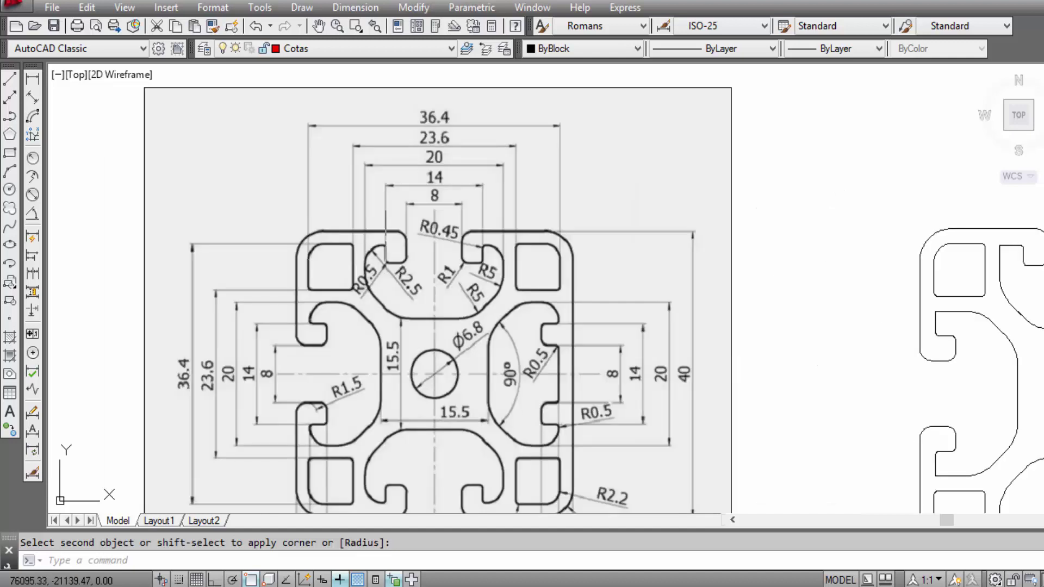
{"action": "scroll", "coordinate": [424, 324], "scroll_direction": "up", "scroll_amount": 3}
{"action": "scroll", "coordinate": [429, 327], "scroll_direction": "up", "scroll_amount": 2}
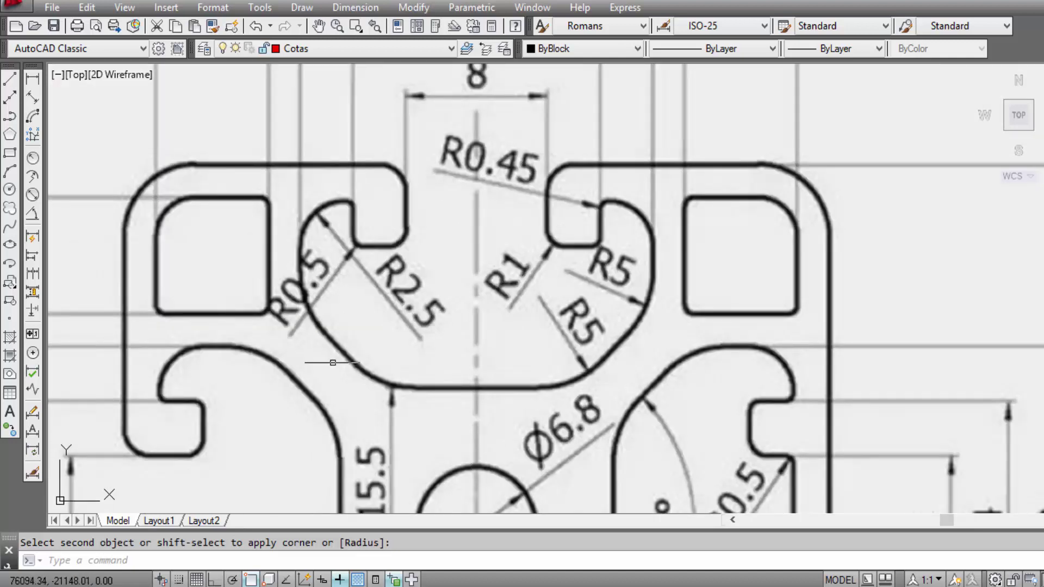
{"action": "scroll", "coordinate": [324, 301], "scroll_direction": "down", "scroll_amount": 2}
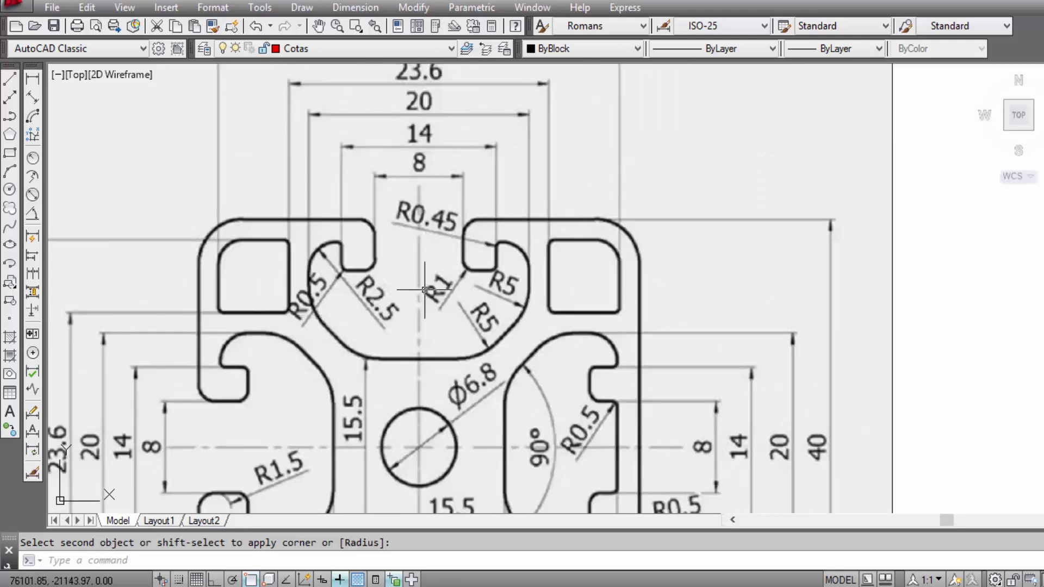
Step: Pan back to the drawn outline and start a fresh fillet
{"action": "middle_click_drag", "start_coordinate": [481, 386], "coordinate": [298, 242]}
{"action": "scroll", "coordinate": [326, 326], "scroll_direction": "down", "scroll_amount": 2}
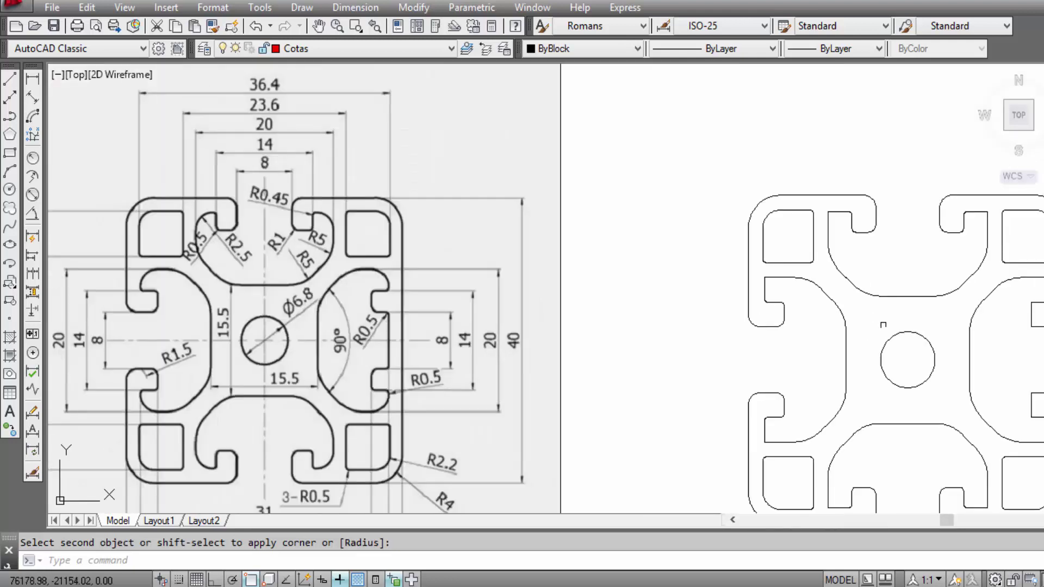
{"action": "key", "text": "Escape"}
{"action": "key", "text": "space"}
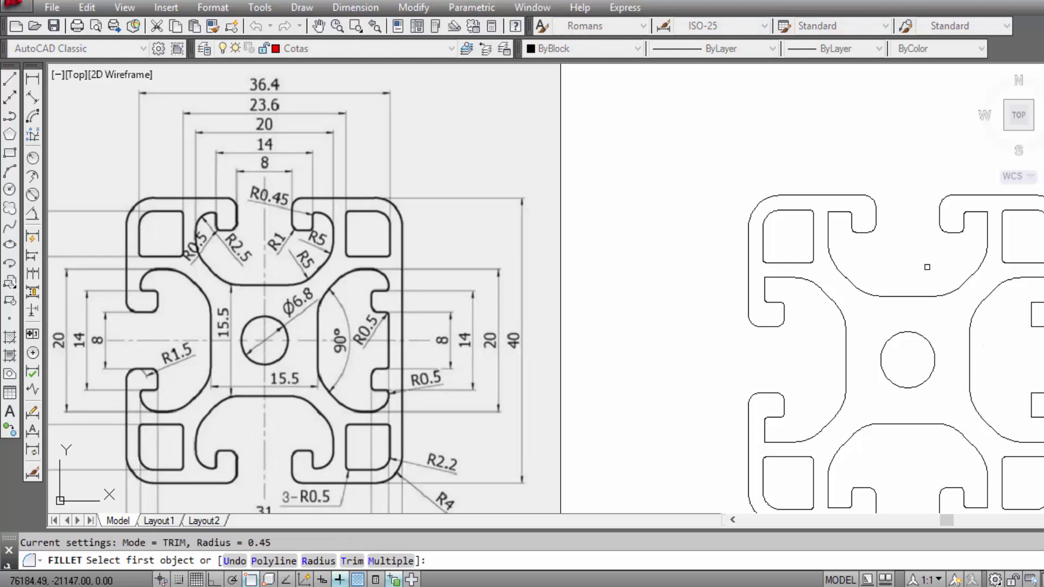
{"action": "type", "text": "r"}
Step: Set the fillet radius to 2.5 and pick the top slot's edge
{"action": "key", "text": "Return"}
{"action": "type", "text": "3"}
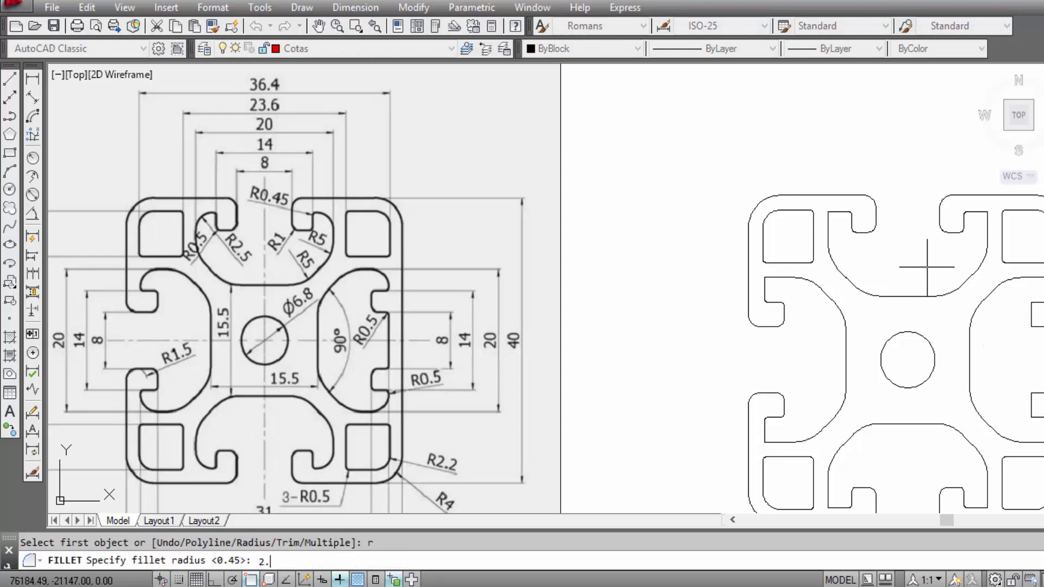
{"action": "key", "text": "Return"}
{"action": "scroll", "coordinate": [836, 216], "scroll_direction": "up", "scroll_amount": 3}
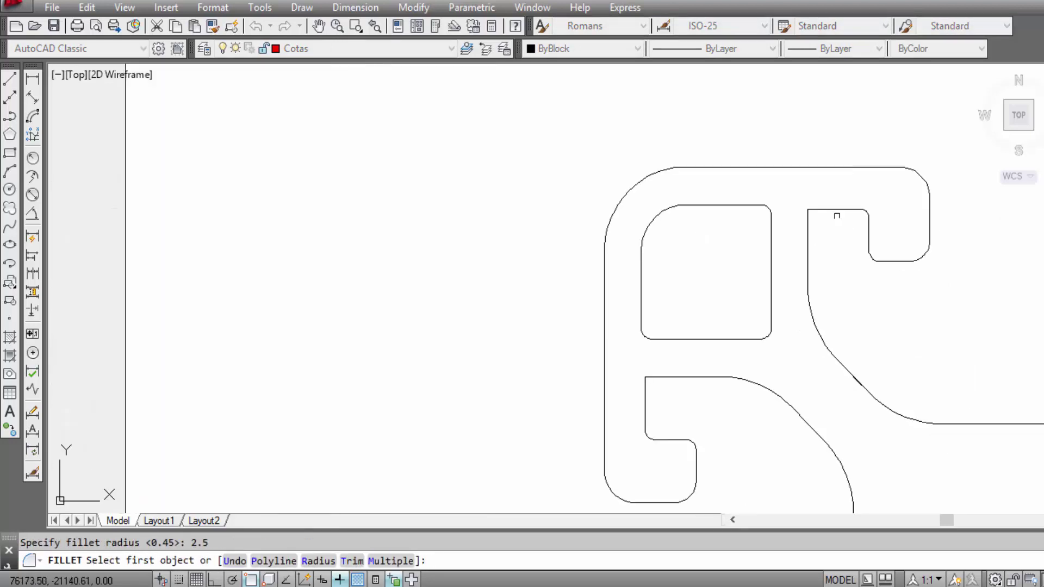
{"action": "left_click", "coordinate": [809, 233]}
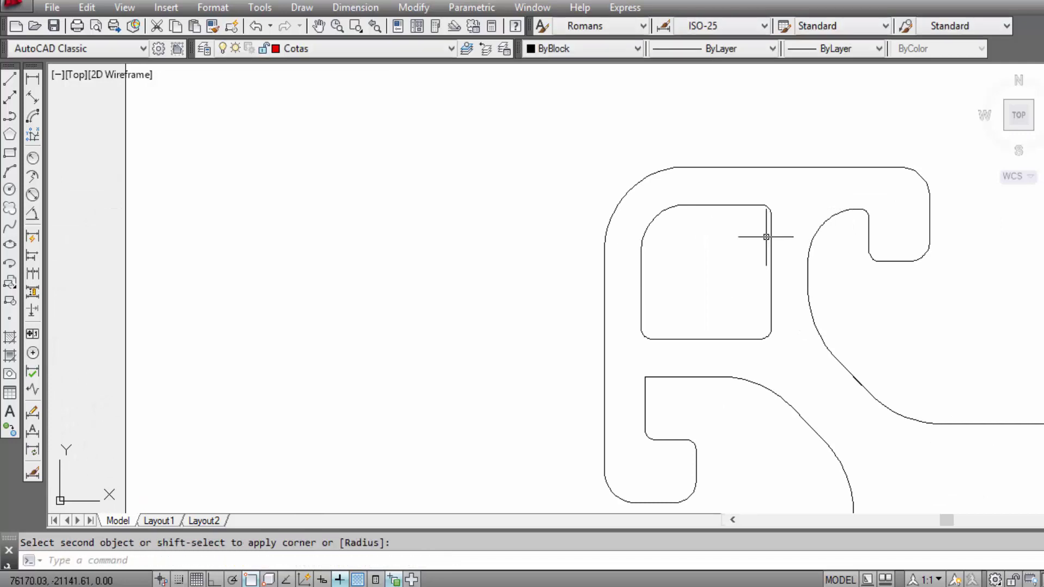
Step: Repeat the 2.5 fillet on the cavity's other upper corner
{"action": "middle_click_drag", "start_coordinate": [769, 233], "coordinate": [344, 226]}
{"action": "right_click", "coordinate": [570, 208]}
{"action": "left_click", "coordinate": [665, 221]}
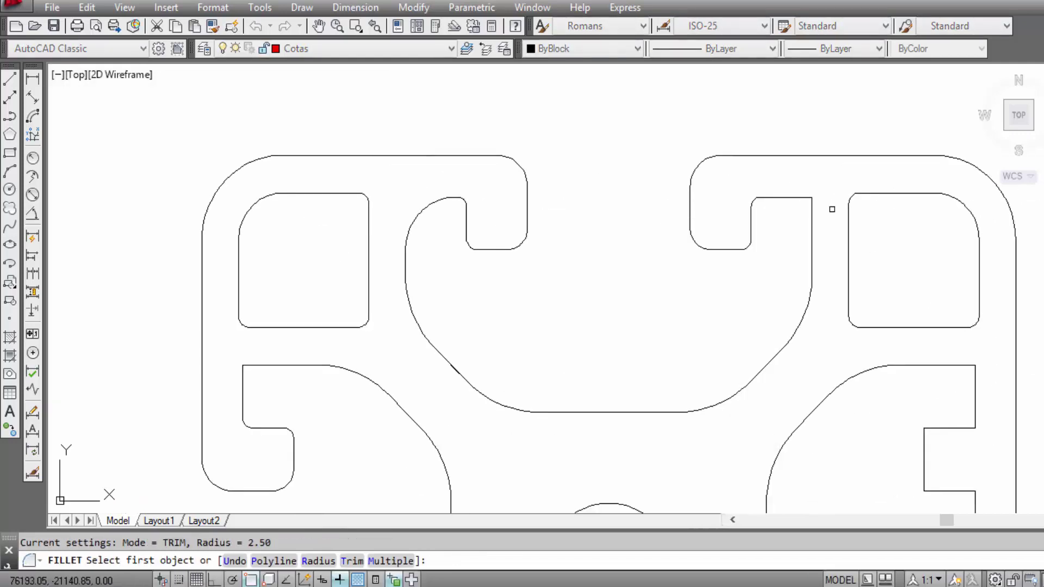
{"action": "left_click", "coordinate": [812, 233]}
{"action": "scroll", "coordinate": [779, 150], "scroll_direction": "up", "scroll_amount": 1}
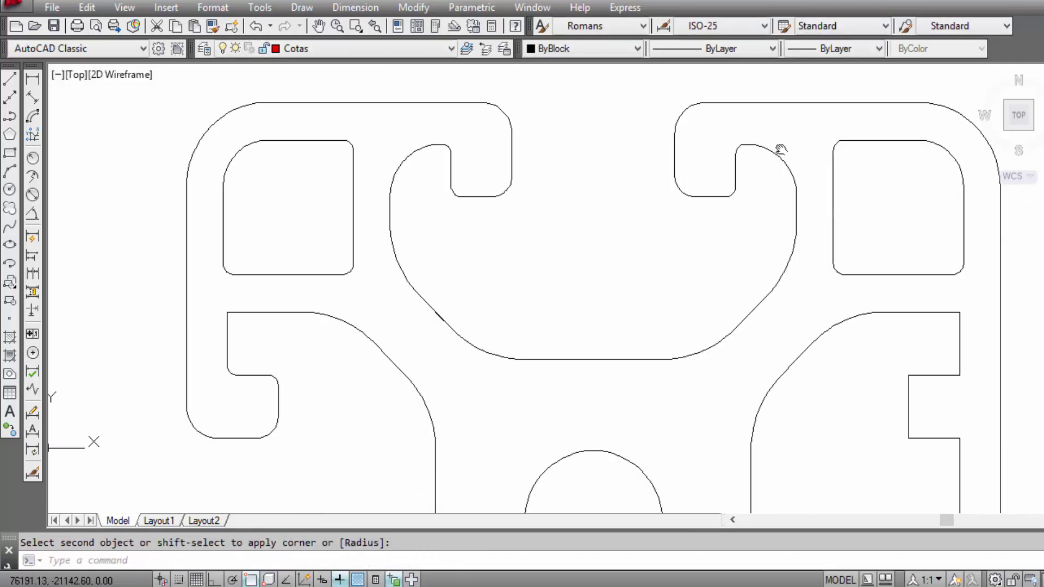
{"action": "scroll", "coordinate": [545, 268], "scroll_direction": "up", "scroll_amount": 1}
{"action": "scroll", "coordinate": [456, 280], "scroll_direction": "up", "scroll_amount": 2}
{"action": "scroll", "coordinate": [449, 275], "scroll_direction": "up", "scroll_amount": 2}
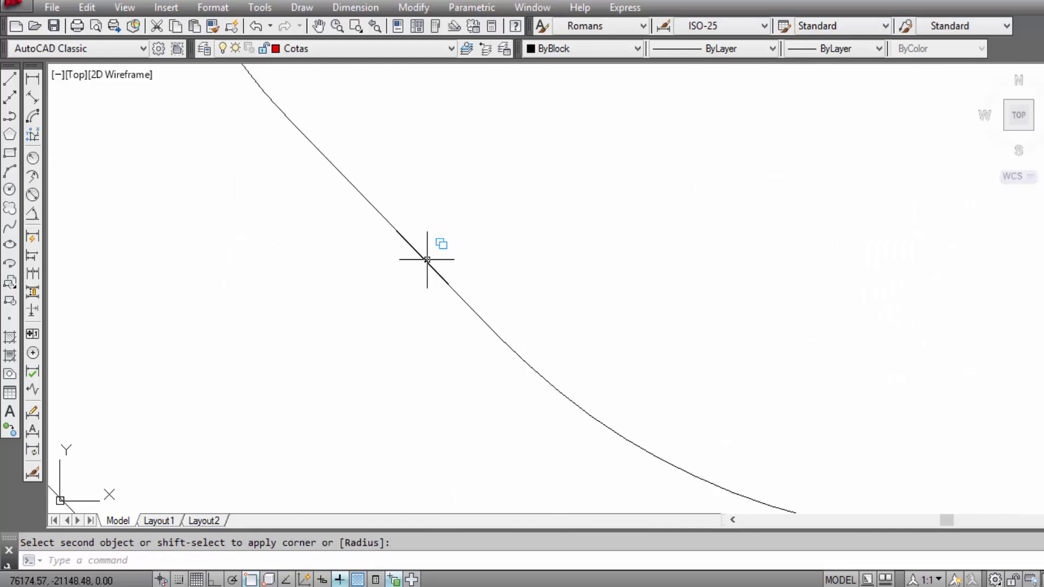
Step: Delete one of the two overlapping lines on the slanted cavity edge
{"action": "left_click", "coordinate": [426, 256]}
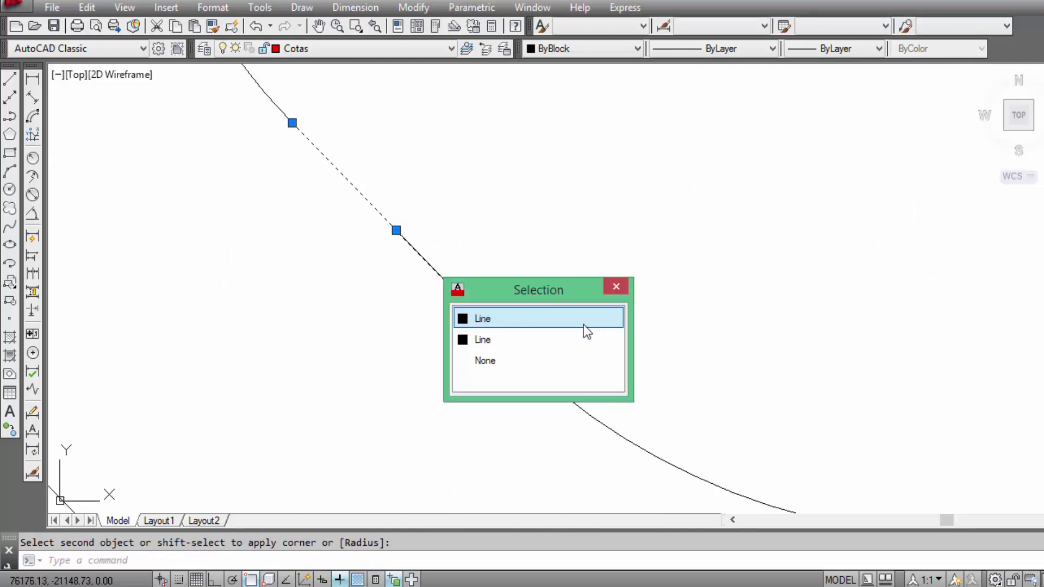
{"action": "left_click", "coordinate": [565, 318]}
{"action": "key", "text": "Delete"}
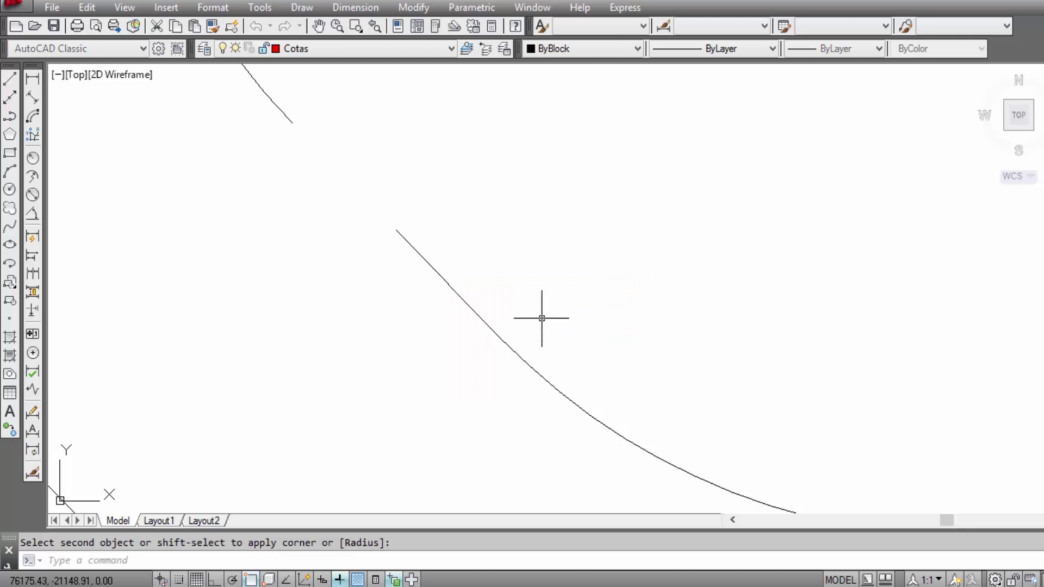
Step: Check the leftover short segment on the slanted edge, cancelling the stray selection and grip edit
{"action": "left_click", "coordinate": [459, 272]}
{"action": "scroll", "coordinate": [458, 272], "scroll_direction": "down", "scroll_amount": 1}
{"action": "scroll", "coordinate": [462, 272], "scroll_direction": "down", "scroll_amount": 2}
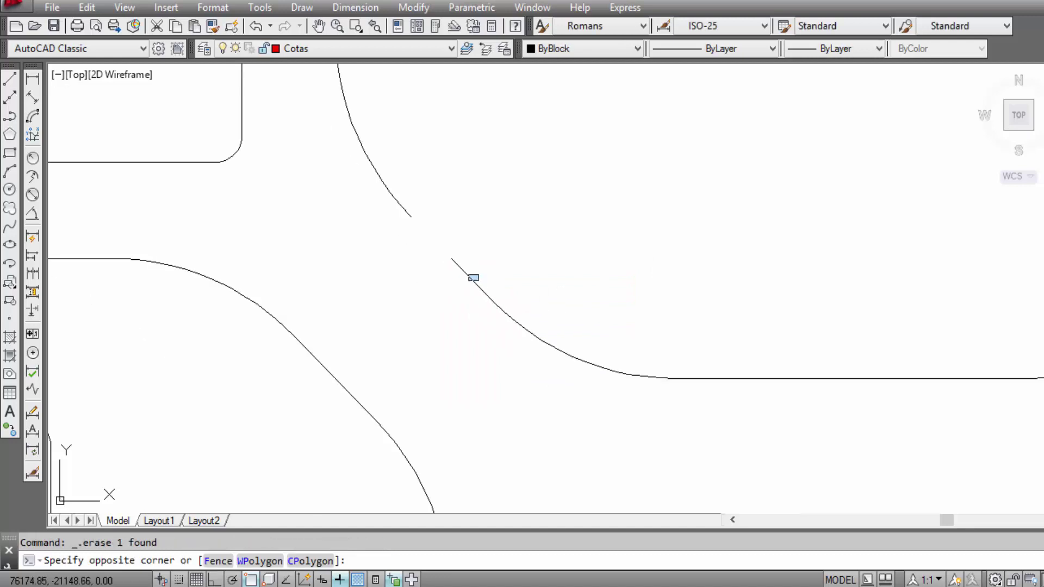
{"action": "key", "text": "Escape"}
{"action": "left_click", "coordinate": [463, 271]}
{"action": "left_click", "coordinate": [452, 258]}
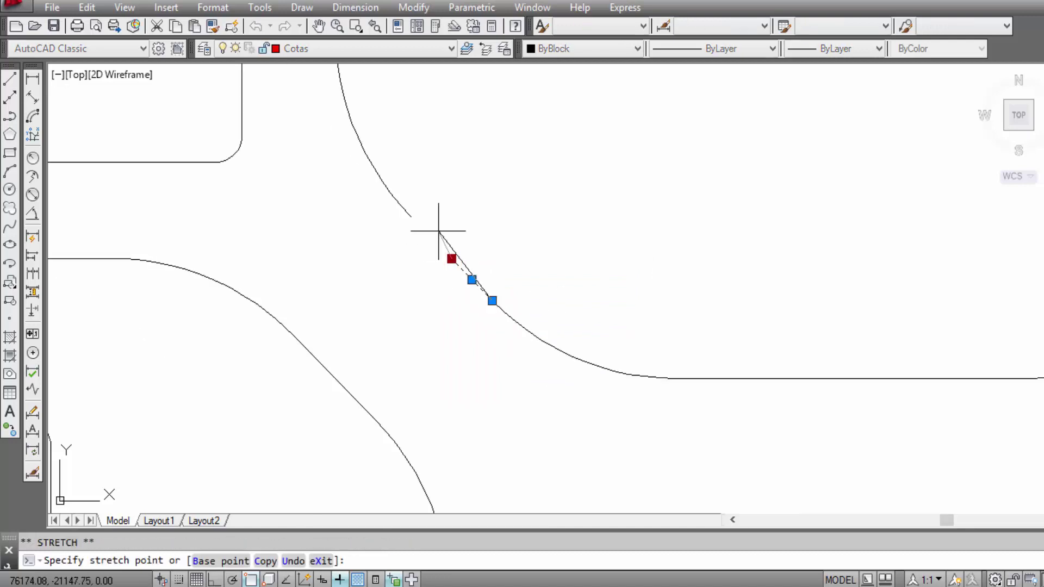
{"action": "key", "text": "Escape"}
{"action": "scroll", "coordinate": [419, 310], "scroll_direction": "down", "scroll_amount": 1}
{"action": "scroll", "coordinate": [574, 259], "scroll_direction": "down", "scroll_amount": 2}
{"action": "scroll", "coordinate": [582, 251], "scroll_direction": "up", "scroll_amount": 2}
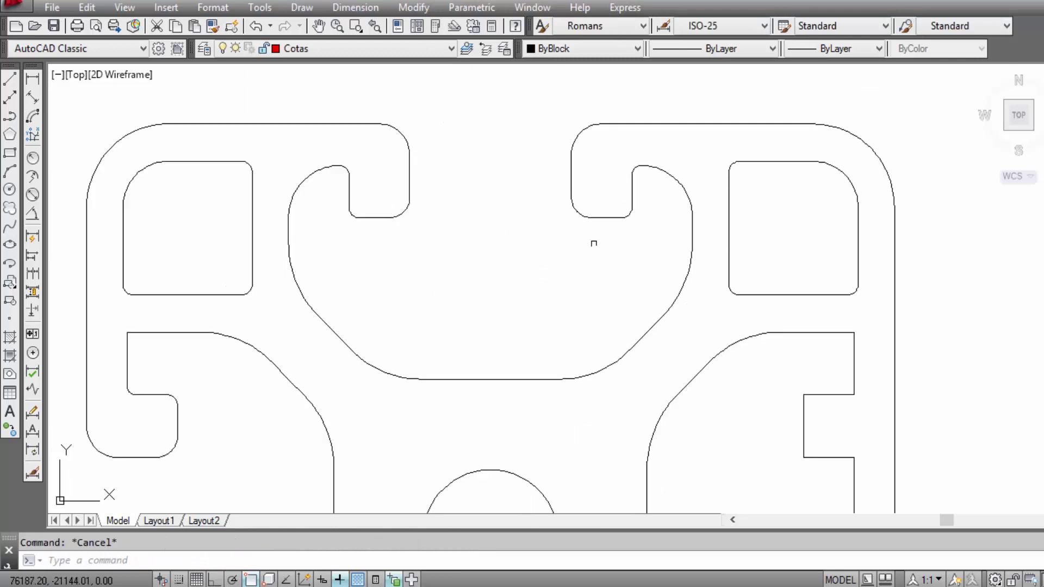
Step: Start the fillet command with the radius set to 2.5
{"action": "right_click", "coordinate": [482, 273]}
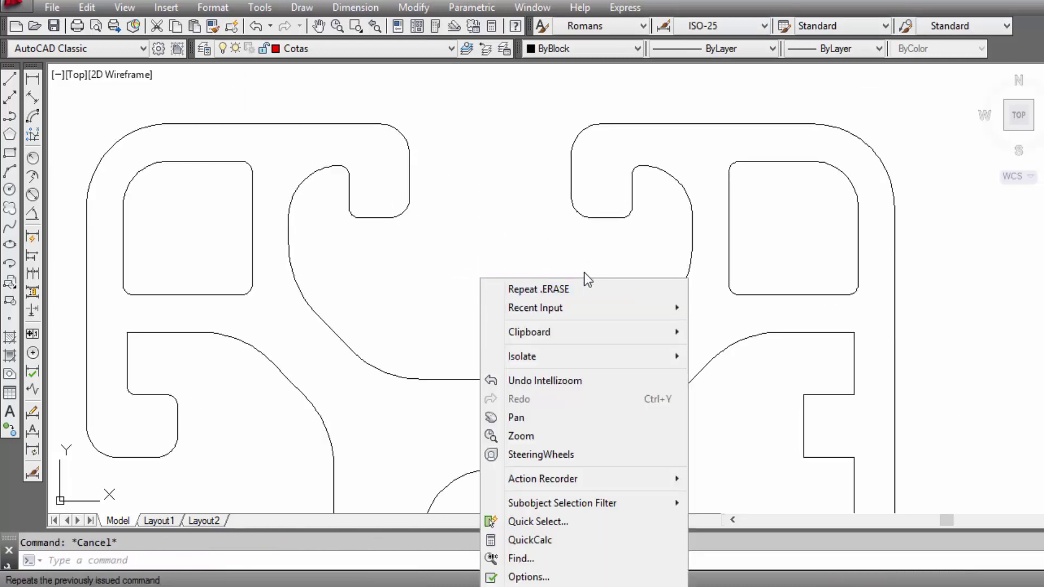
{"action": "key", "text": "Escape"}
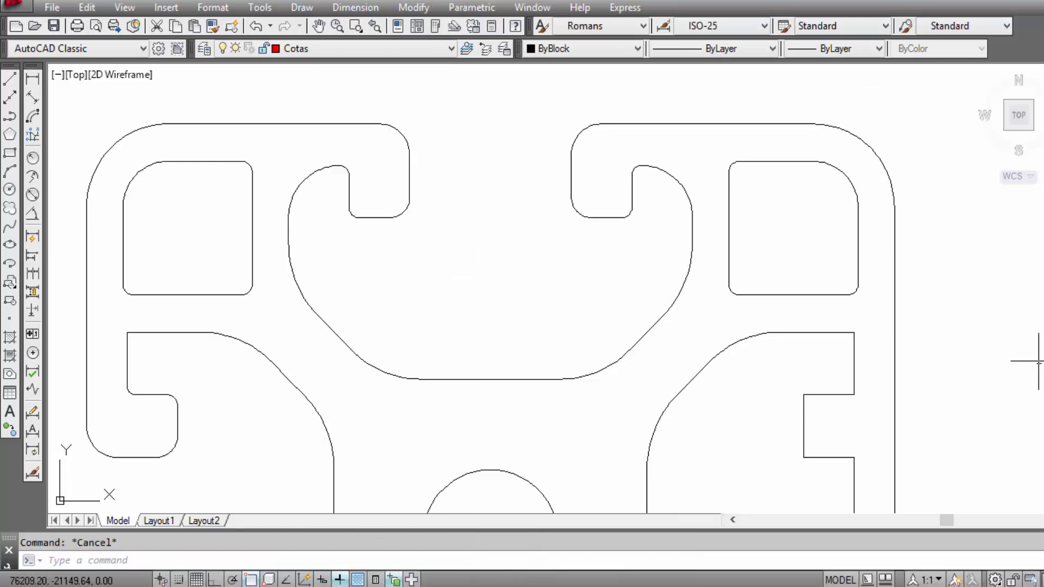
{"action": "type", "text": "r"}
{"action": "key", "text": "Return"}
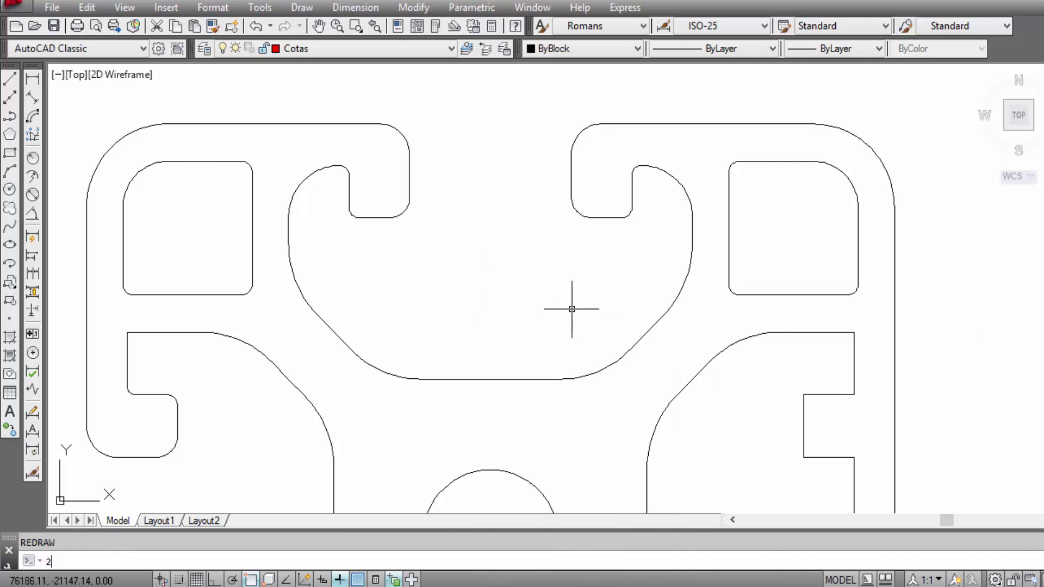
{"action": "key", "text": "Return"}
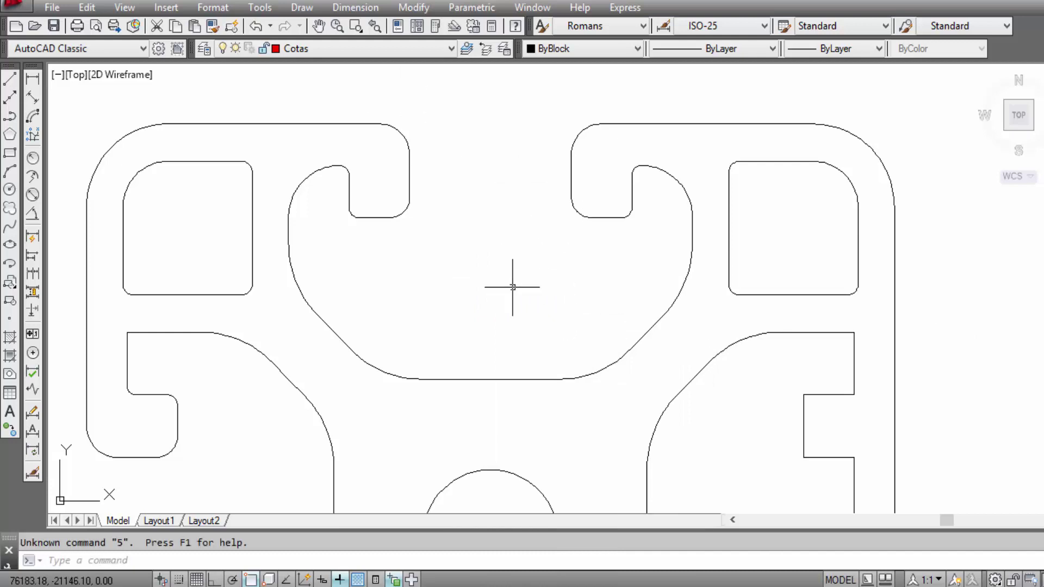
{"action": "key", "text": "Escape"}
{"action": "type", "text": "f"}
{"action": "key", "text": "Return"}
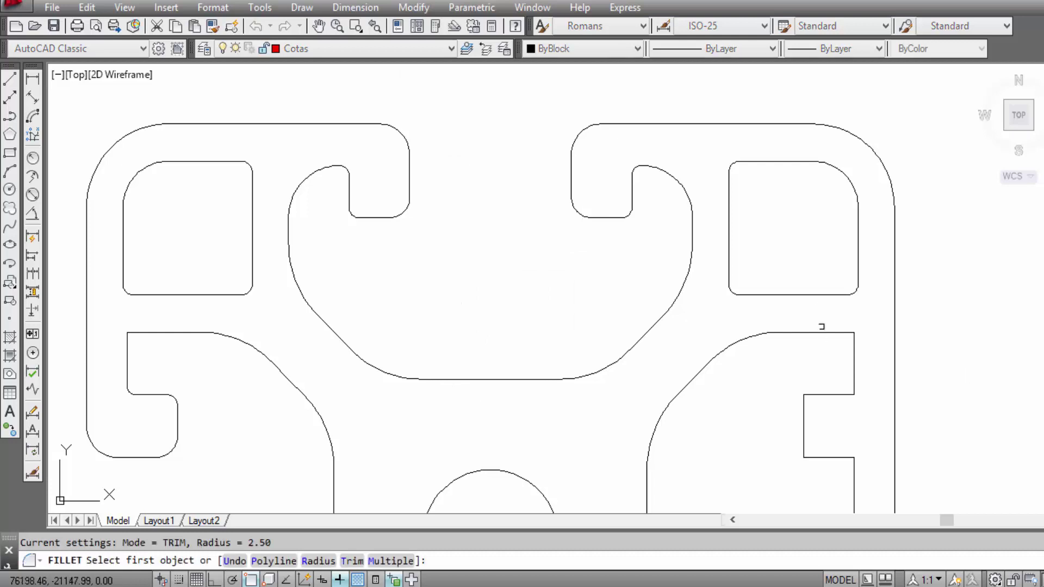
{"action": "key", "text": "Return"}
{"action": "type", "text": "2"}
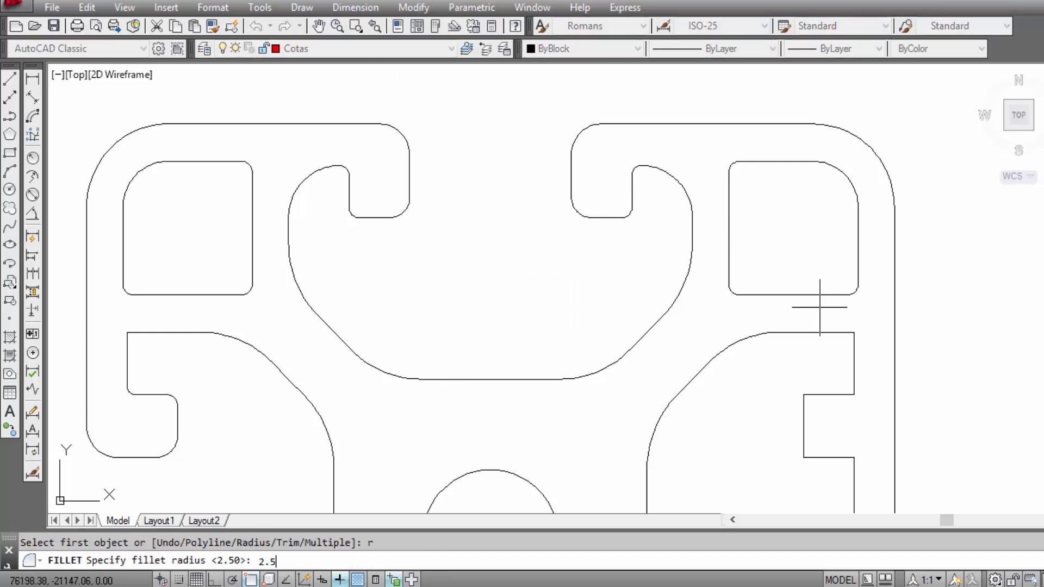
{"action": "key", "text": "Return"}
Step: Round the lower slot's notch corner with a 2.5 fillet
{"action": "middle_click_drag", "start_coordinate": [648, 276], "coordinate": [650, 215]}
{"action": "middle_click_drag", "start_coordinate": [667, 326], "coordinate": [667, 238]}
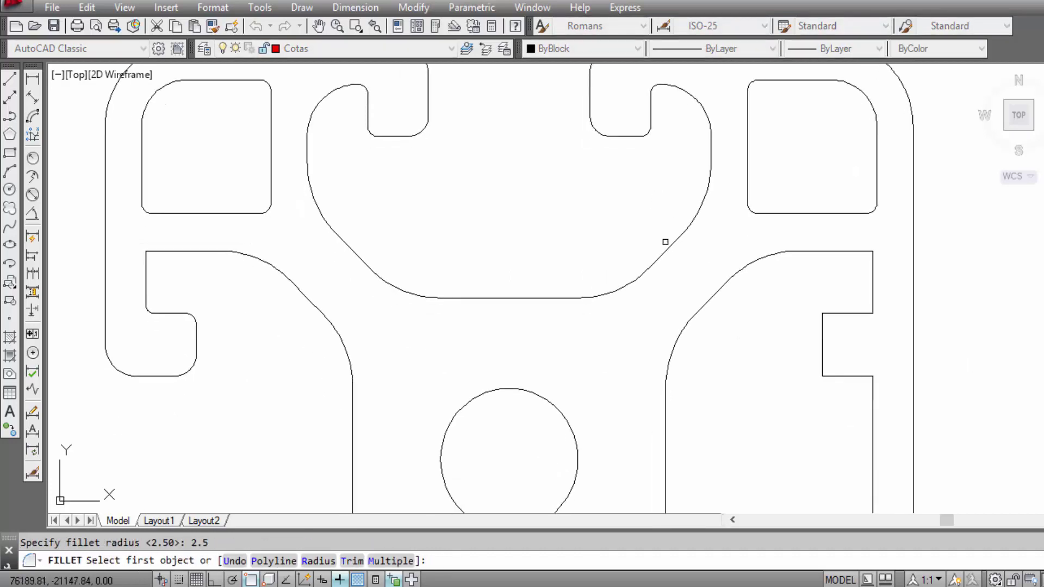
{"action": "scroll", "coordinate": [675, 215], "scroll_direction": "down", "scroll_amount": 2}
{"action": "mouse_move", "coordinate": [673, 359]}
{"action": "middle_mouse_down"}
{"action": "mouse_move", "coordinate": [640, 343]}
{"action": "mouse_move", "coordinate": [624, 384]}
{"action": "middle_mouse_up"}
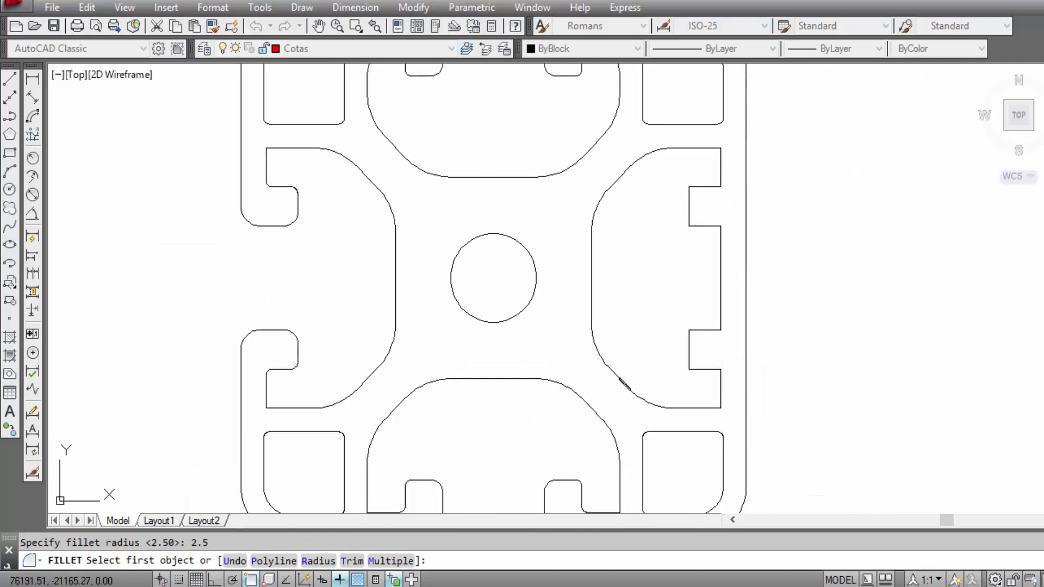
{"action": "middle_click_drag", "start_coordinate": [617, 426], "coordinate": [640, 283]}
{"action": "scroll", "coordinate": [631, 365], "scroll_direction": "up", "scroll_amount": 2}
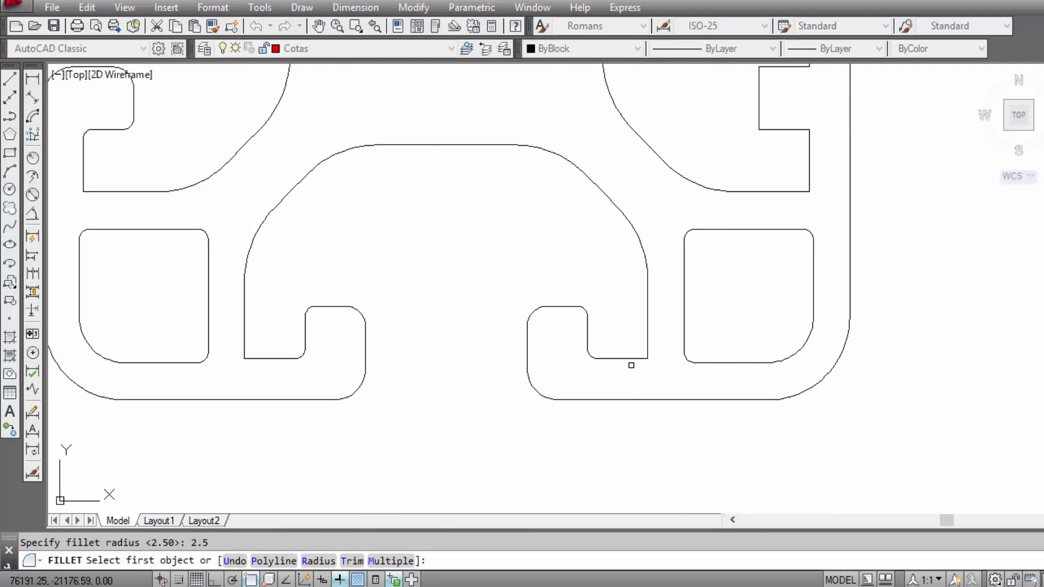
{"action": "left_click", "coordinate": [631, 357]}
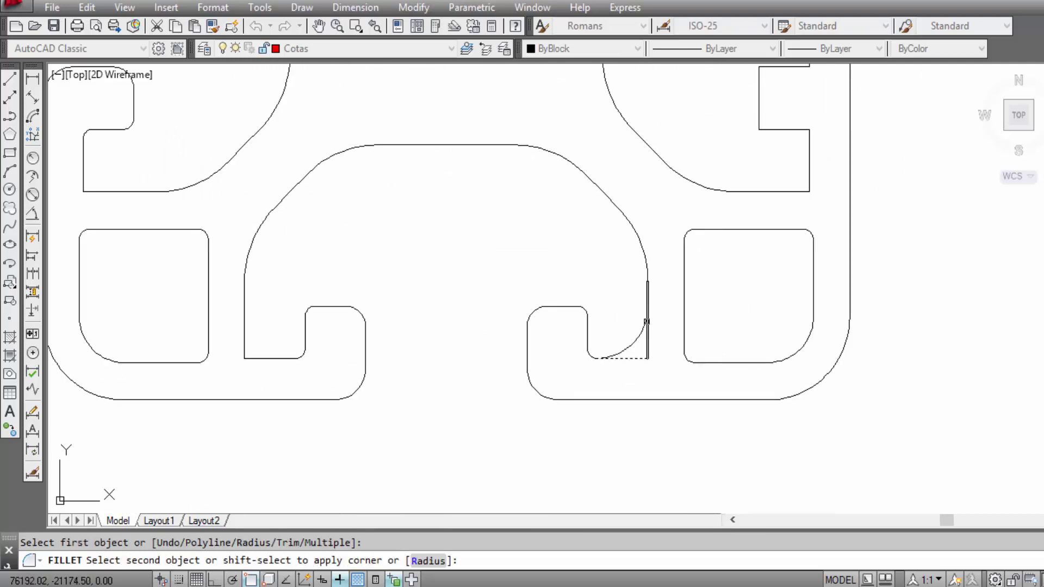
{"action": "left_click", "coordinate": [647, 332]}
{"action": "right_click", "coordinate": [590, 273]}
{"action": "left_click", "coordinate": [629, 283]}
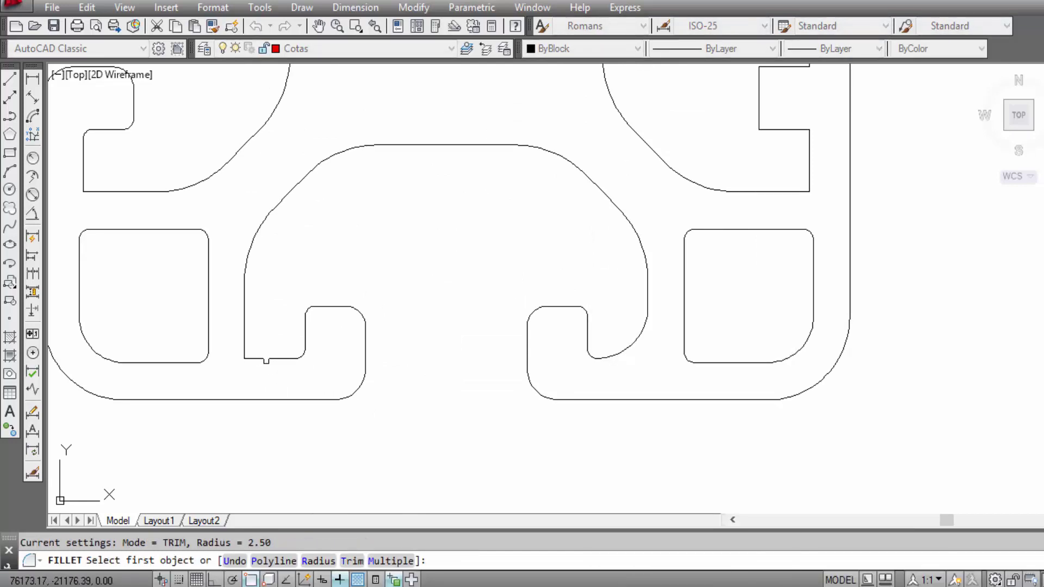
Step: Fillet the left slot's bottom corner between its bottom and vertical edges
{"action": "scroll", "coordinate": [262, 360], "scroll_direction": "up", "scroll_amount": 5}
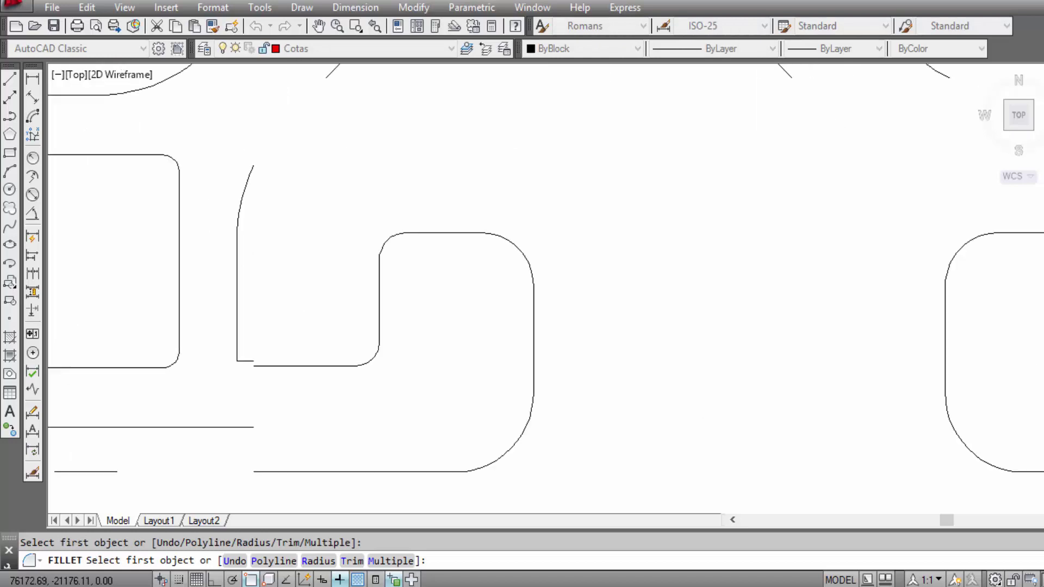
{"action": "left_click", "coordinate": [258, 366]}
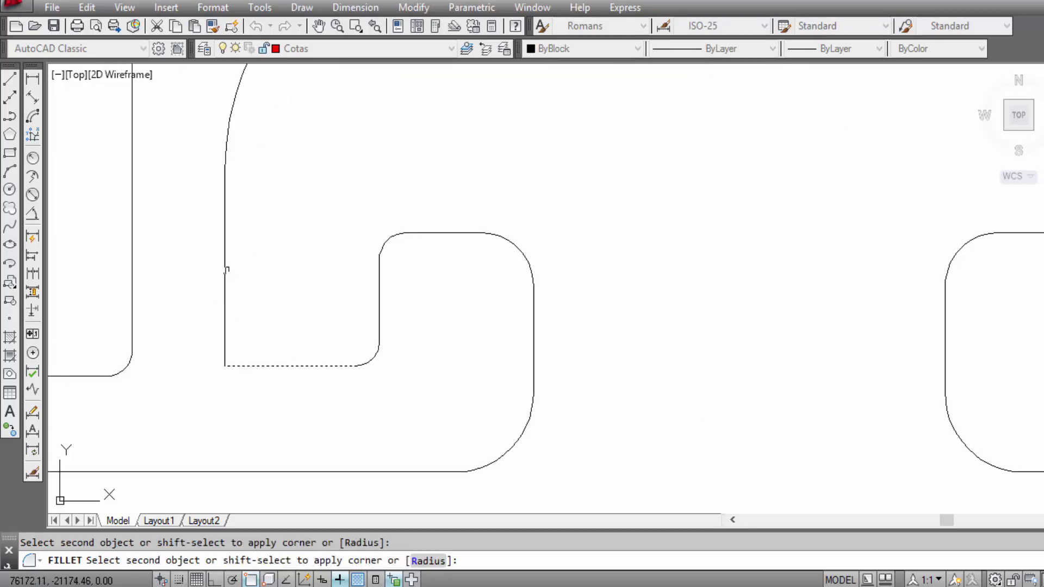
{"action": "left_click", "coordinate": [227, 270]}
{"action": "scroll", "coordinate": [228, 273], "scroll_direction": "down", "scroll_amount": 5}
{"action": "scroll", "coordinate": [361, 303], "scroll_direction": "up", "scroll_amount": 2}
{"action": "scroll", "coordinate": [403, 243], "scroll_direction": "up", "scroll_amount": 2}
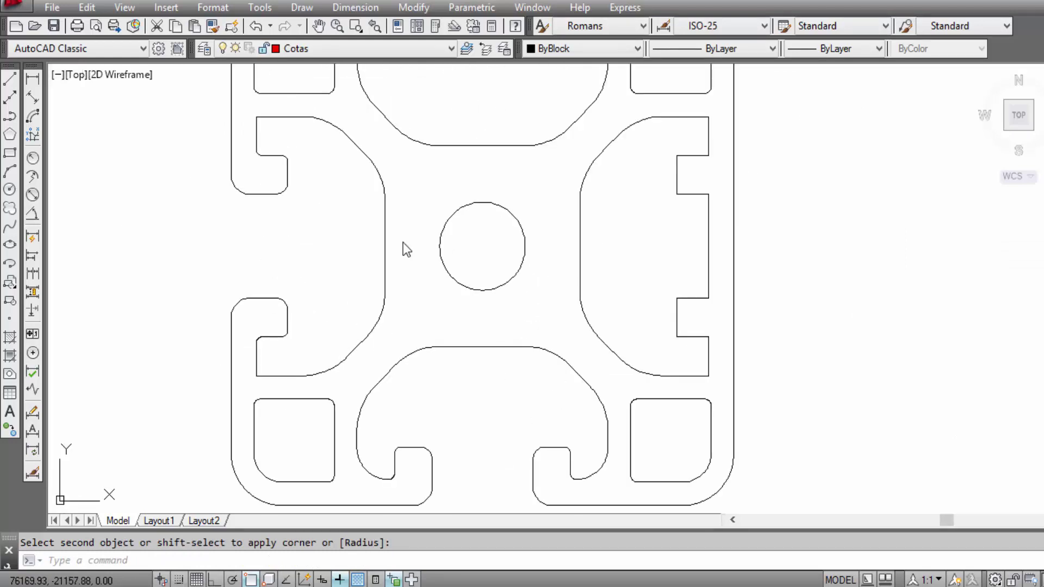
{"action": "right_click", "coordinate": [357, 243]}
{"action": "left_click", "coordinate": [430, 252]}
Step: Round the left slot's remaining lower corner and its top-left corner at 2.5
{"action": "scroll", "coordinate": [250, 364], "scroll_direction": "up", "scroll_amount": 4}
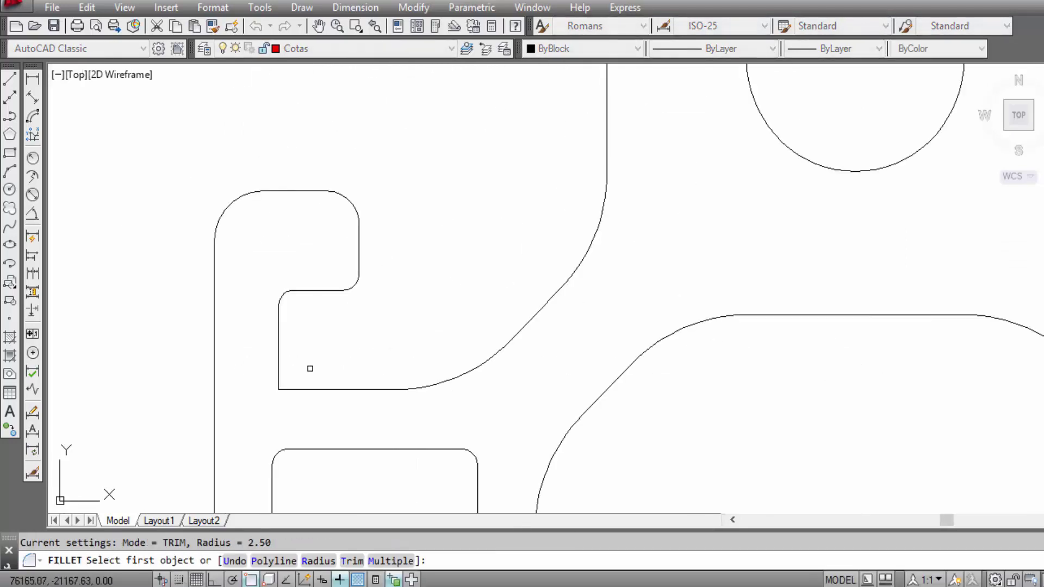
{"action": "left_click", "coordinate": [306, 390]}
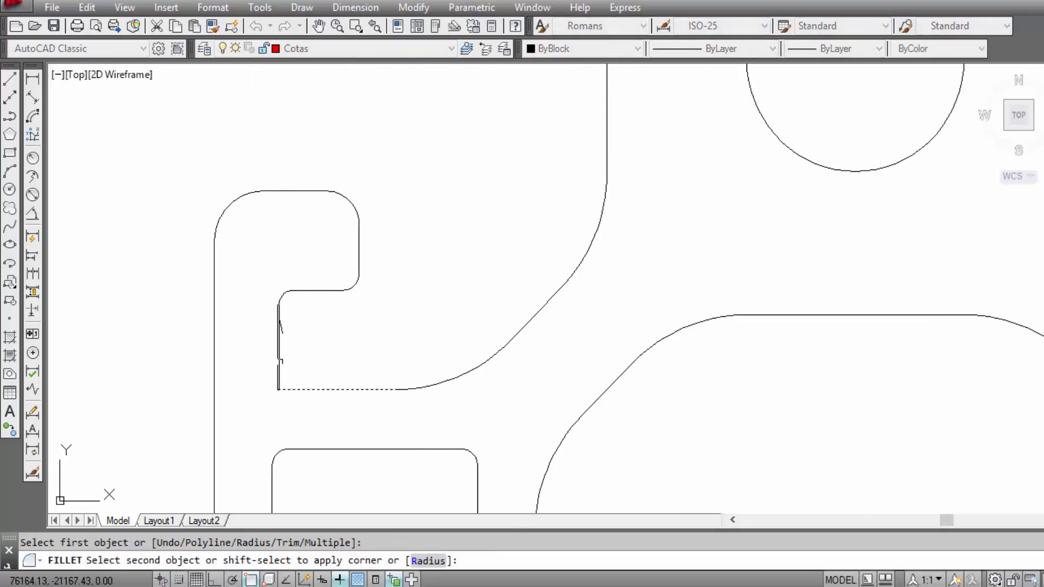
{"action": "left_click", "coordinate": [275, 351]}
{"action": "scroll", "coordinate": [326, 413], "scroll_direction": "down", "scroll_amount": 3}
{"action": "scroll", "coordinate": [384, 236], "scroll_direction": "up", "scroll_amount": 2}
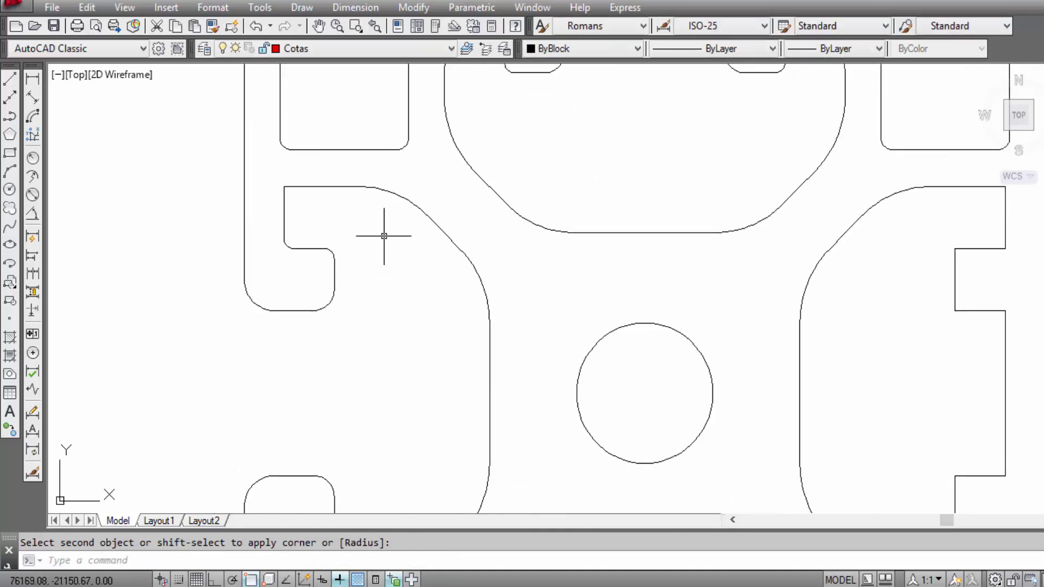
{"action": "right_click", "coordinate": [384, 236]}
{"action": "left_click", "coordinate": [419, 242]}
{"action": "left_click", "coordinate": [285, 200]}
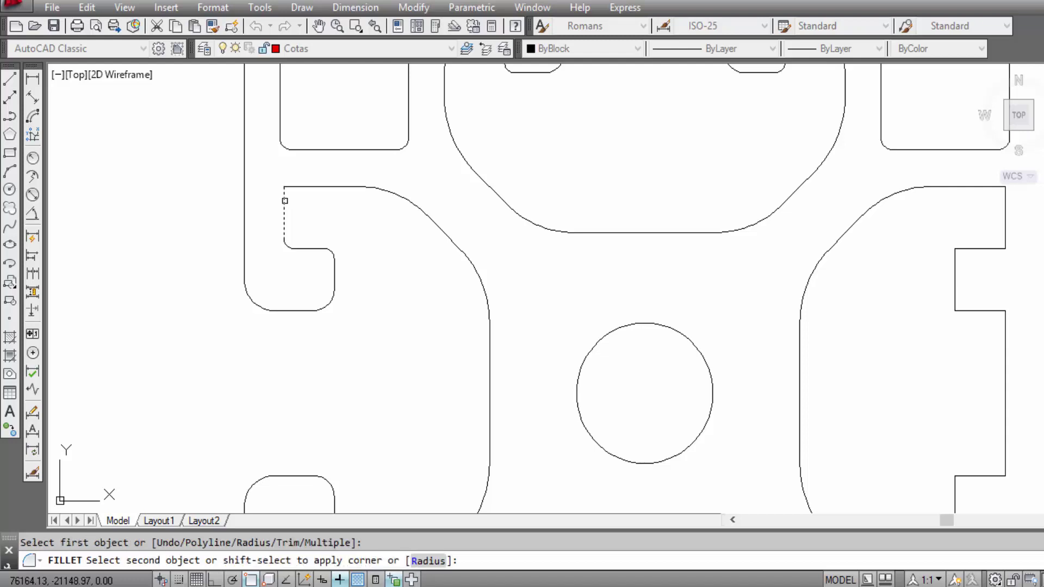
{"action": "left_click", "coordinate": [326, 188]}
{"action": "scroll", "coordinate": [354, 189], "scroll_direction": "down", "scroll_amount": 4}
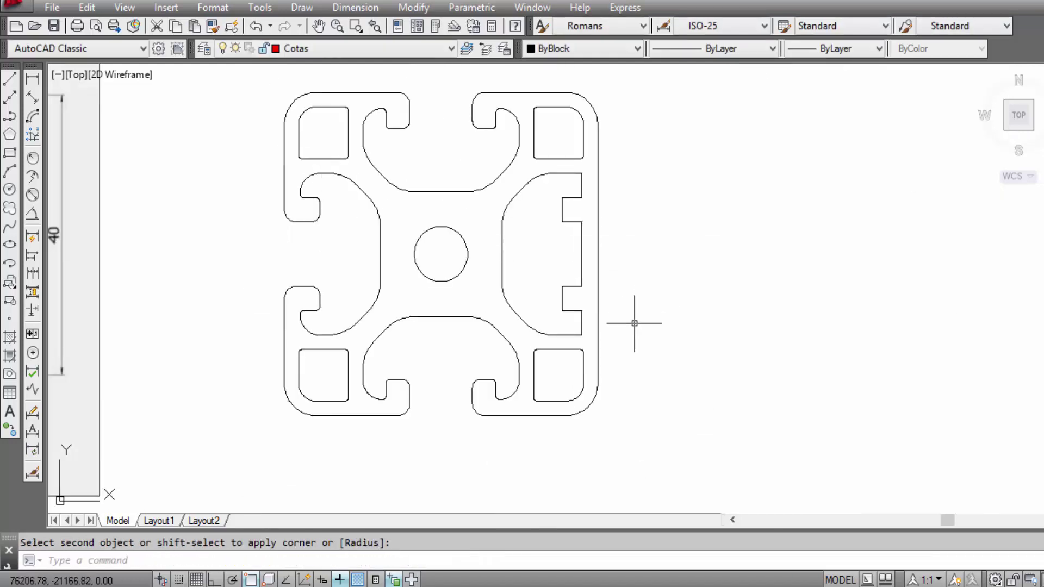
Step: Zoom and pan to compare the profile with the reference's R0.5 slot-lip callout
{"action": "scroll", "coordinate": [375, 304], "scroll_direction": "up", "scroll_amount": 2}
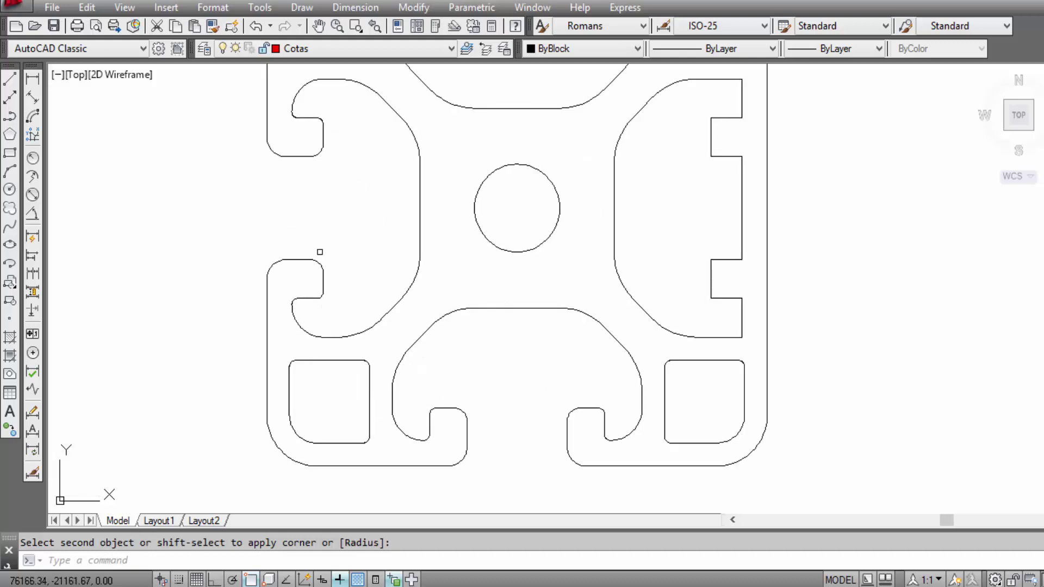
{"action": "scroll", "coordinate": [343, 217], "scroll_direction": "up", "scroll_amount": 1}
{"action": "scroll", "coordinate": [337, 256], "scroll_direction": "down", "scroll_amount": 3}
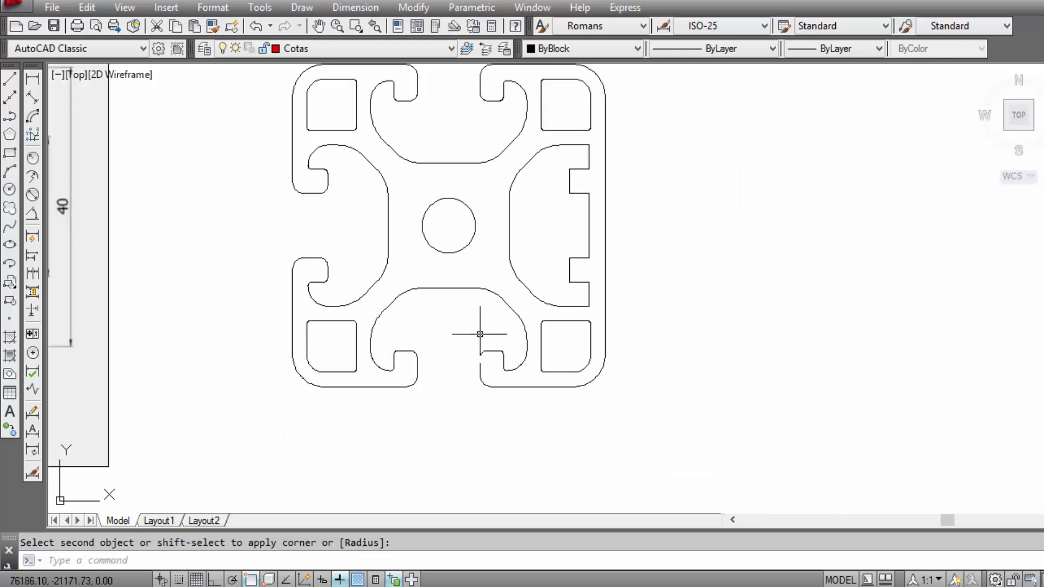
{"action": "scroll", "coordinate": [522, 367], "scroll_direction": "up", "scroll_amount": 2}
{"action": "scroll", "coordinate": [502, 390], "scroll_direction": "down", "scroll_amount": 2}
{"action": "scroll", "coordinate": [581, 261], "scroll_direction": "up", "scroll_amount": 2}
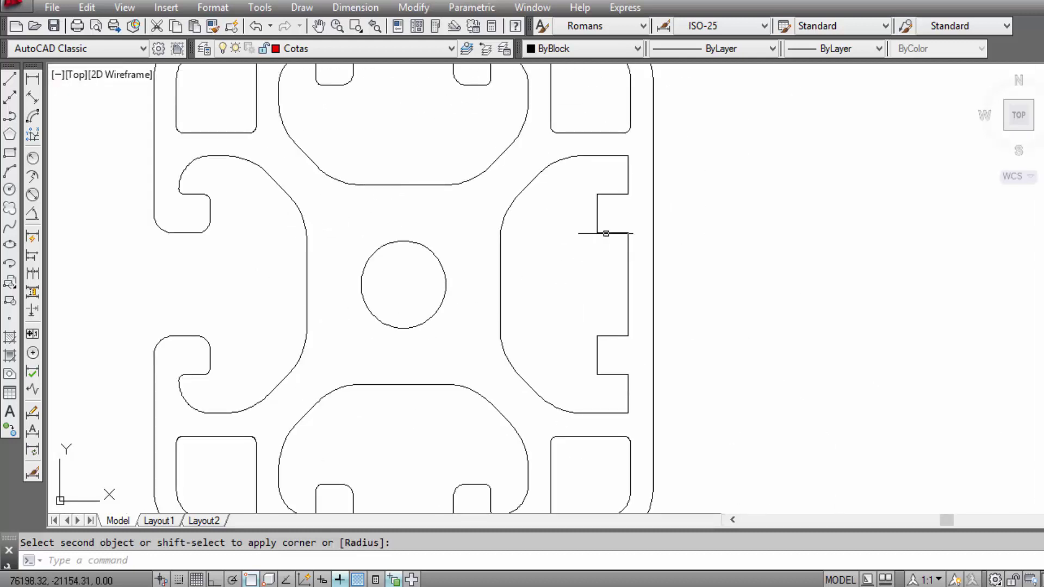
{"action": "scroll", "coordinate": [618, 337], "scroll_direction": "down", "scroll_amount": 2}
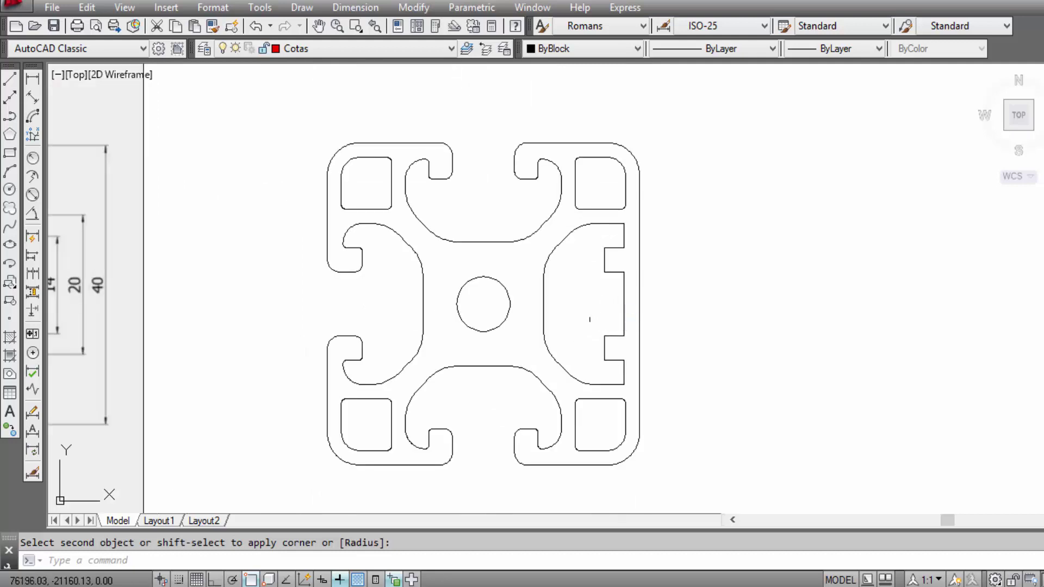
{"action": "middle_click_drag", "start_coordinate": [493, 309], "coordinate": [690, 261]}
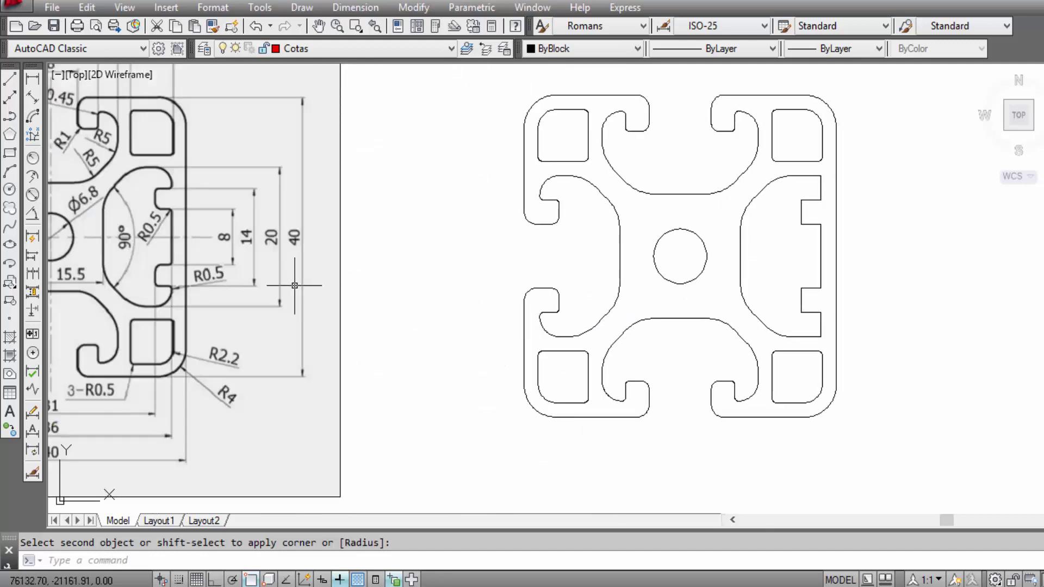
{"action": "scroll", "coordinate": [163, 201], "scroll_direction": "up", "scroll_amount": 2}
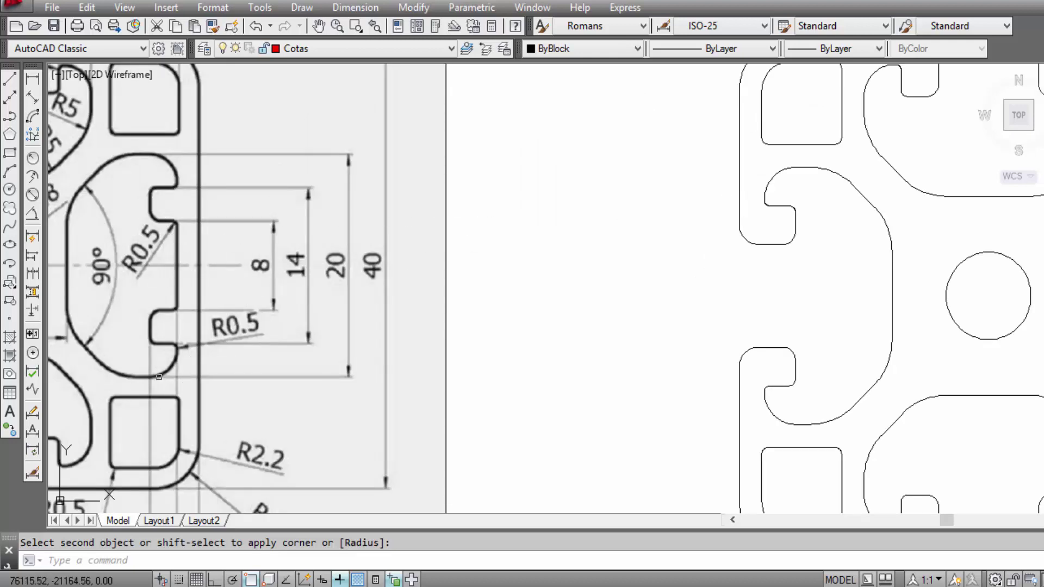
{"action": "scroll", "coordinate": [150, 378], "scroll_direction": "down", "scroll_amount": 2}
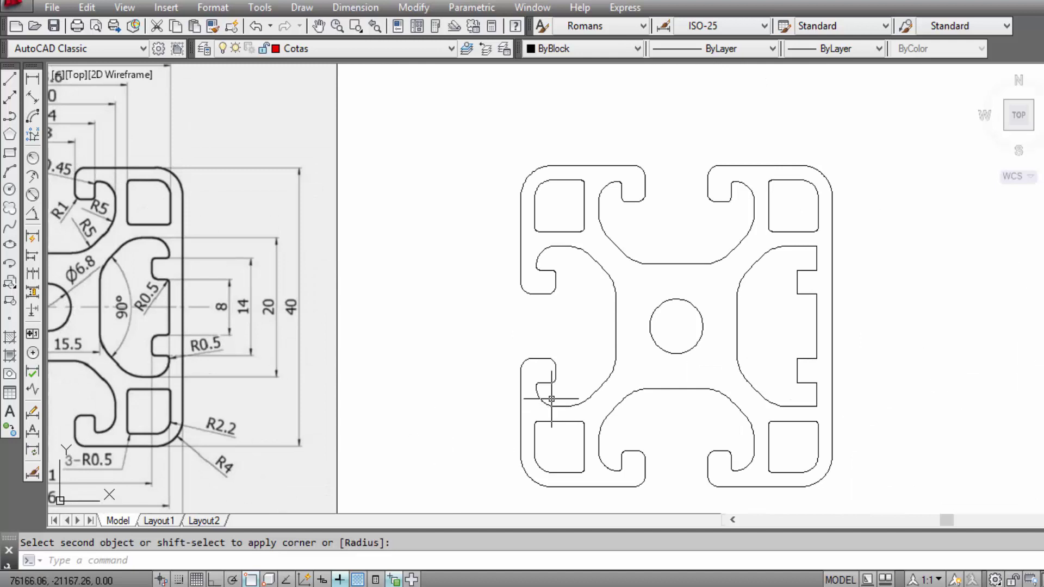
Step: Restart the fillet at radius 0.5 and round the first right-slot corner
{"action": "key", "text": "Escape"}
{"action": "key", "text": "space"}
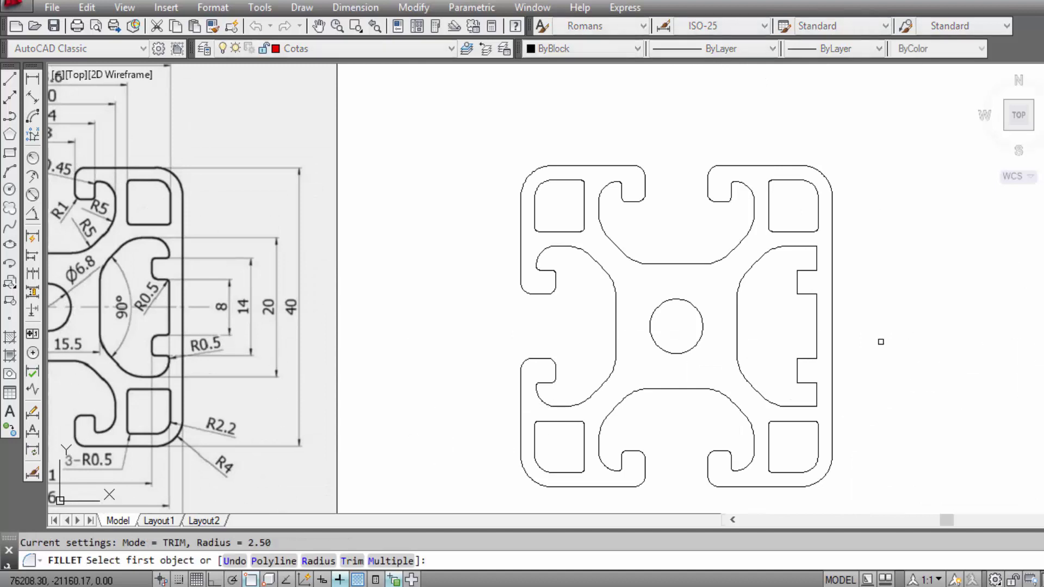
{"action": "type", "text": "r"}
{"action": "key", "text": "Return"}
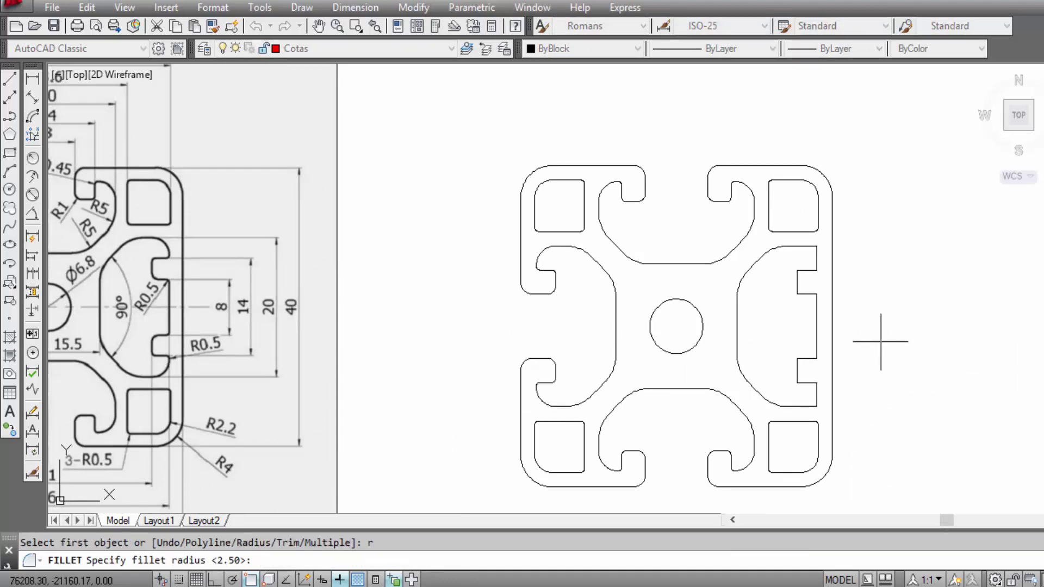
{"action": "type", "text": "0.5"}
{"action": "key", "text": "Return"}
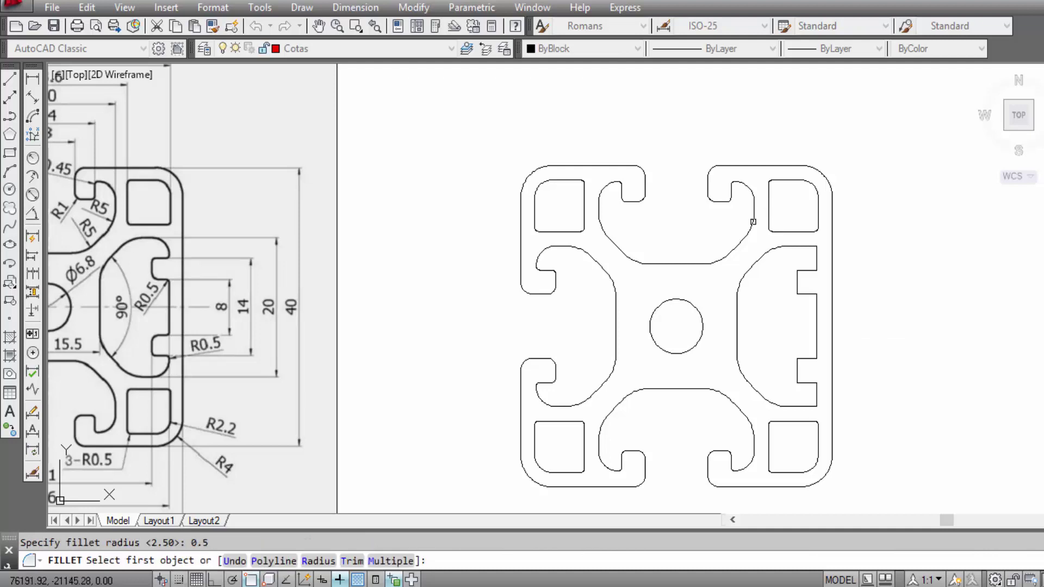
{"action": "left_click", "coordinate": [809, 293]}
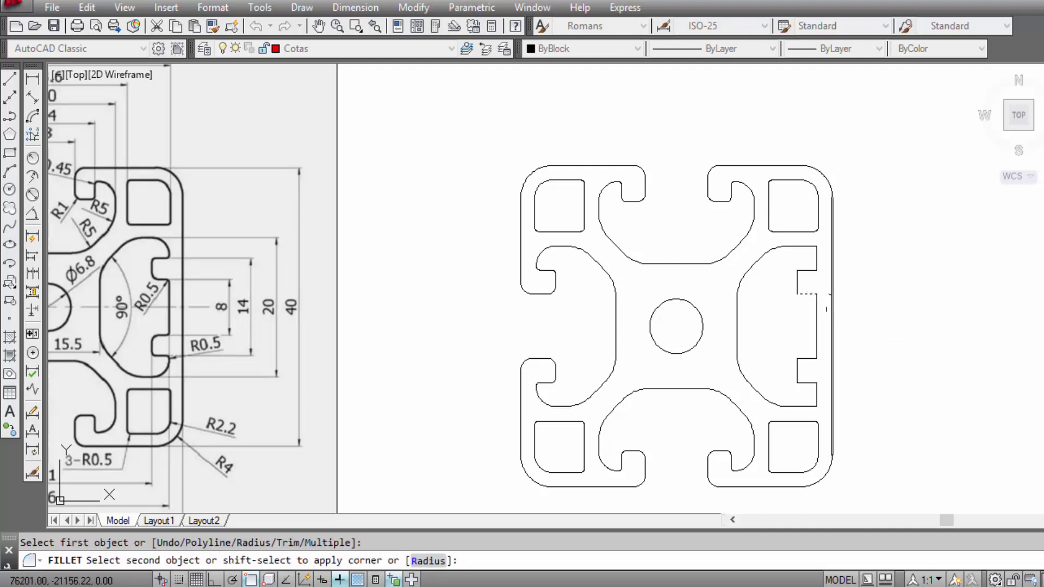
{"action": "left_click", "coordinate": [816, 326]}
Step: Use Repeat Fillet to round the next right-slot corner at radius 0.5
{"action": "right_click", "coordinate": [908, 260]}
{"action": "left_click", "coordinate": [908, 261]}
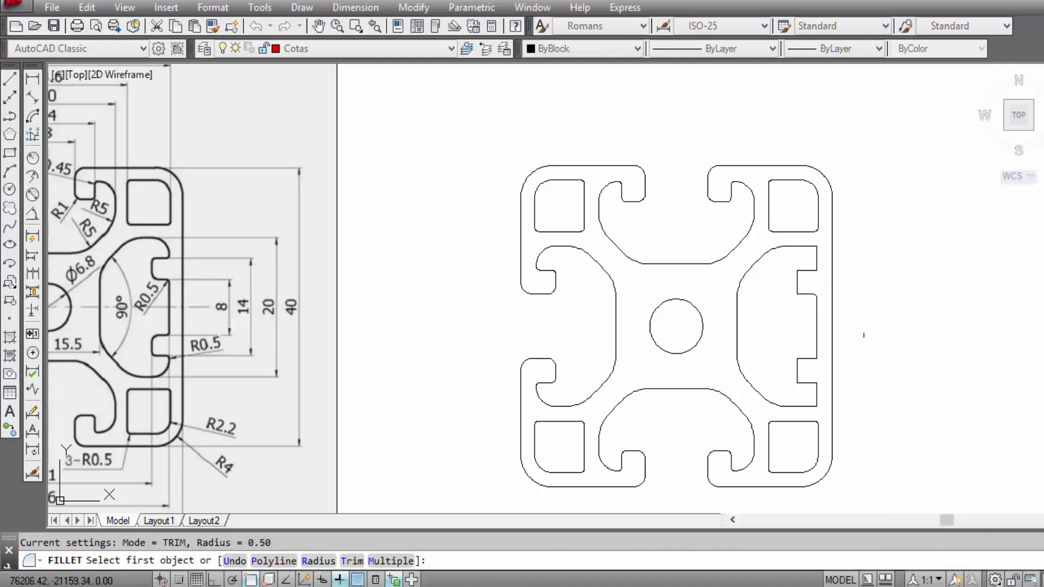
{"action": "left_click", "coordinate": [810, 359]}
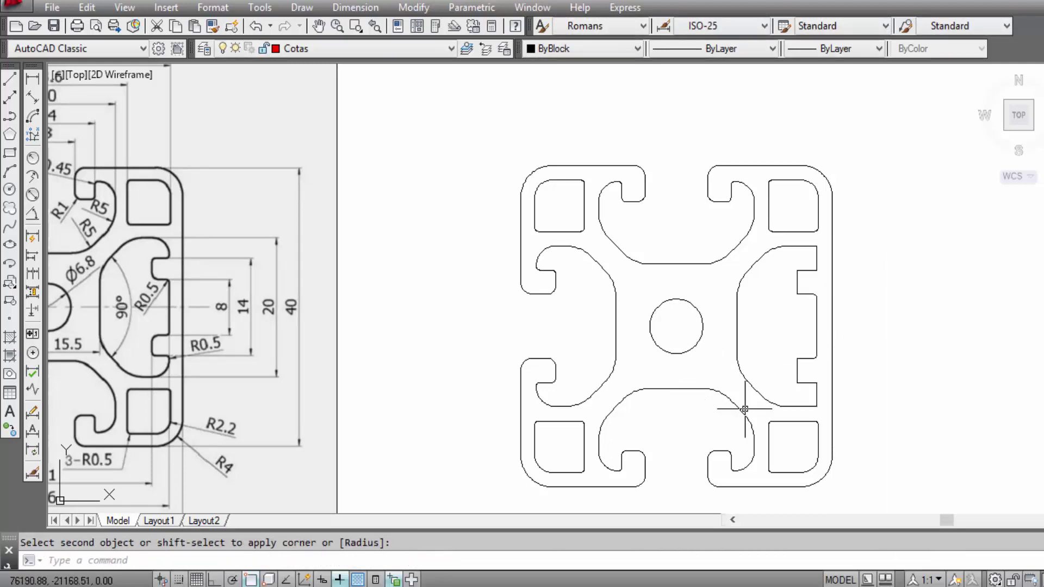
{"action": "right_click", "coordinate": [913, 320]}
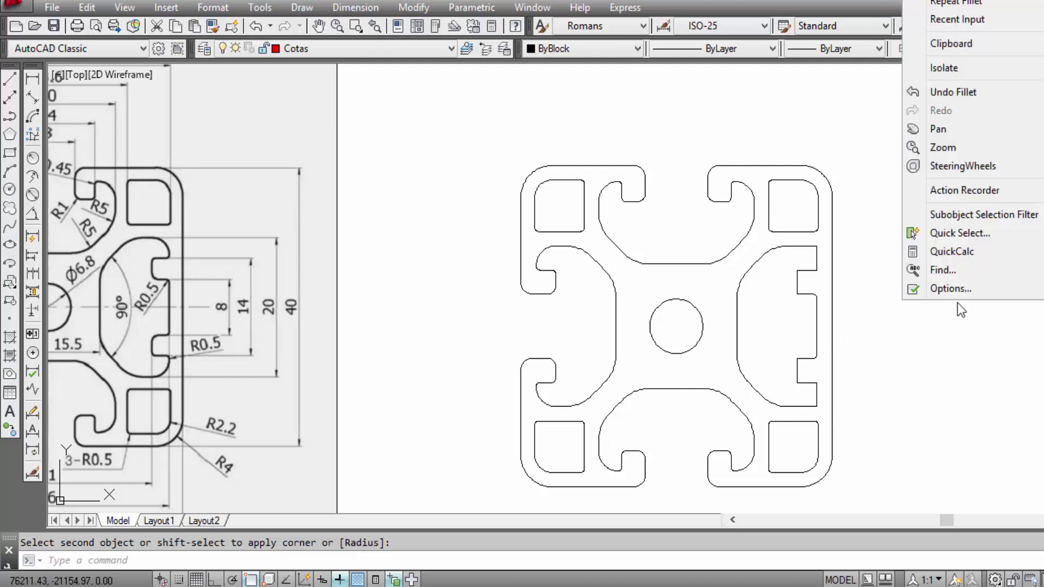
{"action": "left_click", "coordinate": [927, 6]}
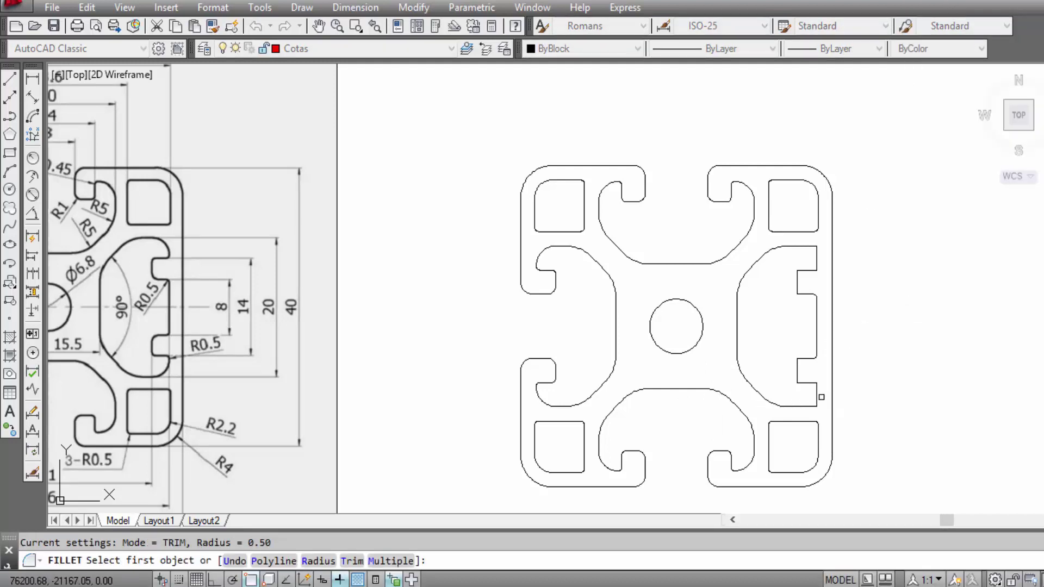
{"action": "left_click", "coordinate": [818, 396]}
{"action": "left_click", "coordinate": [809, 381]}
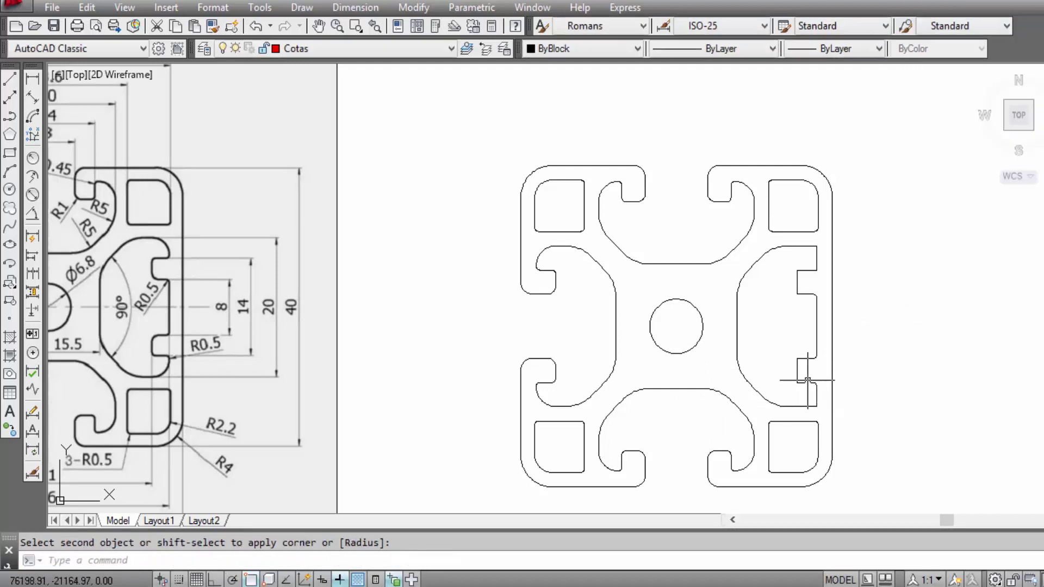
Step: Fillet the corner at the slot's short horizontal edge at radius 0.5
{"action": "right_click", "coordinate": [895, 265]}
{"action": "left_click", "coordinate": [927, 278]}
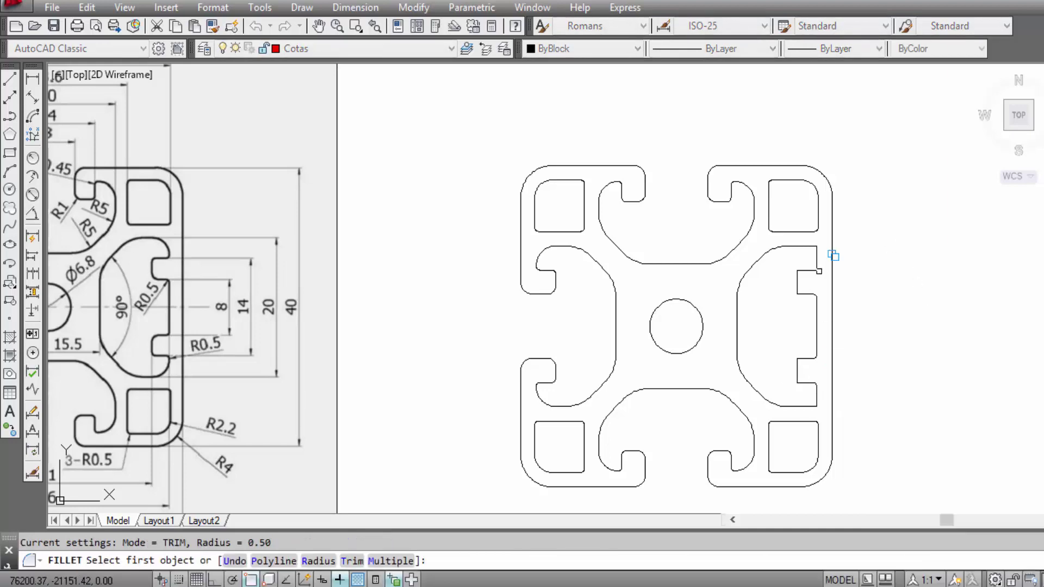
{"action": "left_click", "coordinate": [814, 271]}
{"action": "left_click", "coordinate": [817, 258]}
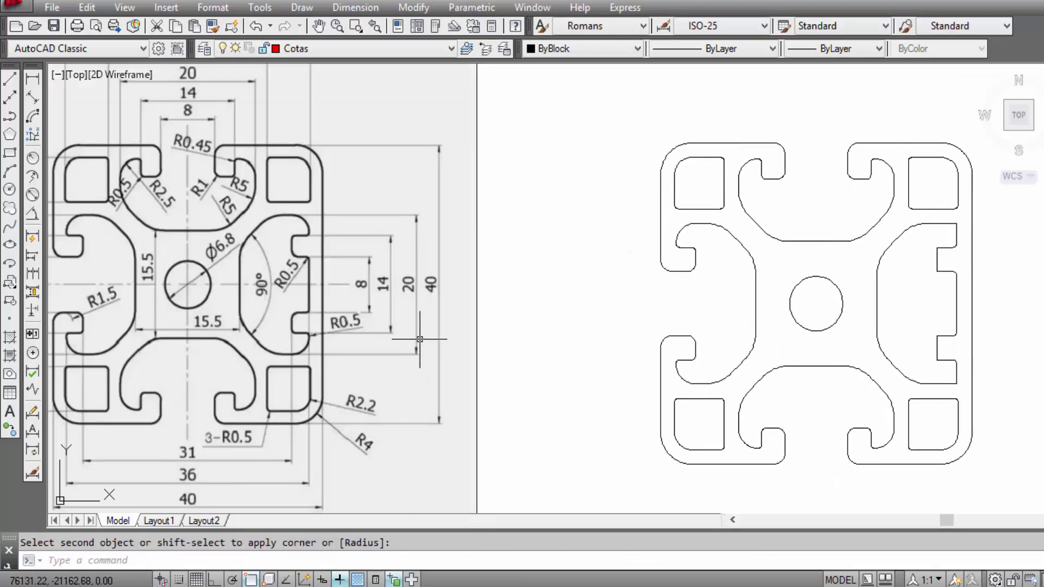
{"action": "scroll", "coordinate": [337, 264], "scroll_direction": "up", "scroll_amount": 3}
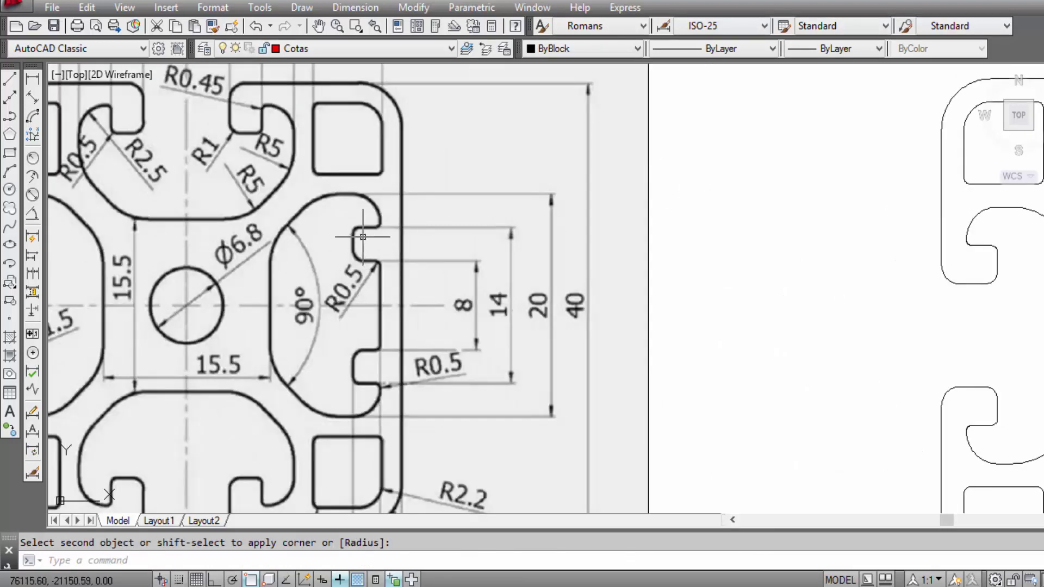
{"action": "scroll", "coordinate": [362, 237], "scroll_direction": "down", "scroll_amount": 2}
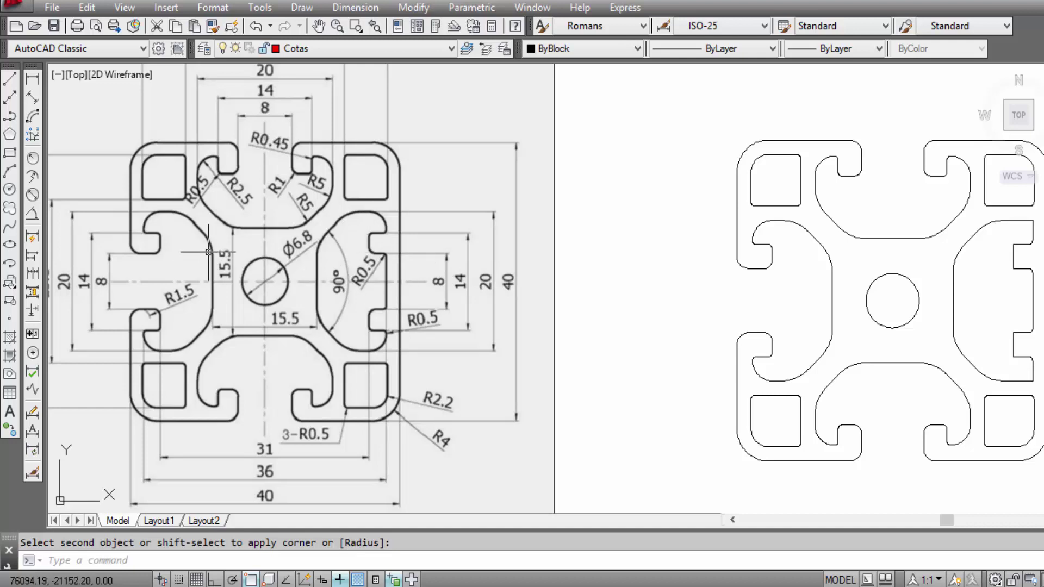
{"action": "scroll", "coordinate": [199, 330], "scroll_direction": "up", "scroll_amount": 2}
{"action": "scroll", "coordinate": [199, 330], "scroll_direction": "down", "scroll_amount": 2}
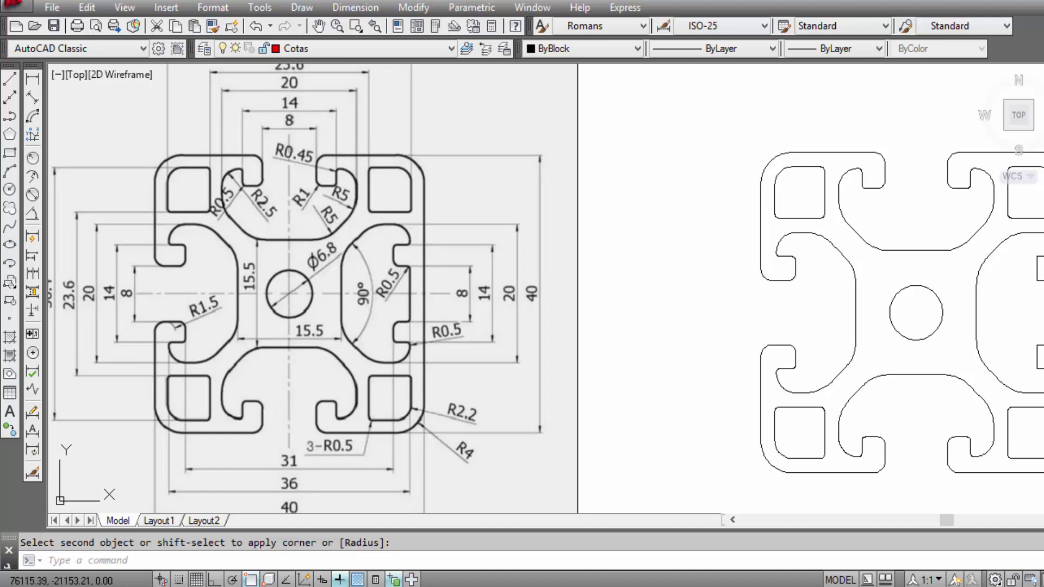
{"action": "middle_click_drag", "start_coordinate": [771, 254], "coordinate": [433, 267]}
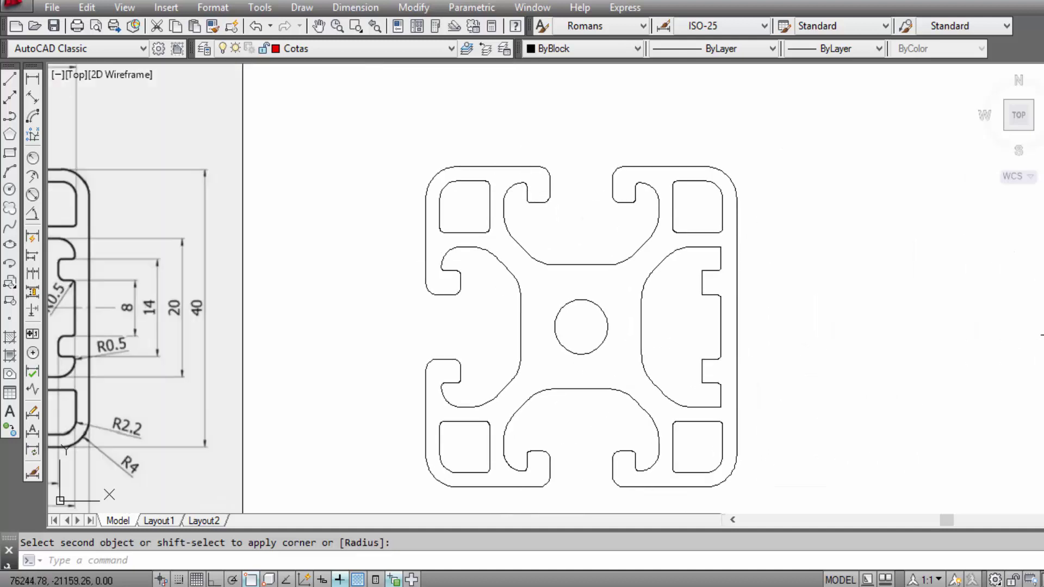
Step: Set the fillet radius to 1 and round the slot's upper inner corner
{"action": "key", "text": "Return"}
{"action": "type", "text": "r"}
{"action": "key", "text": "Return"}
{"action": "type", "text": "1"}
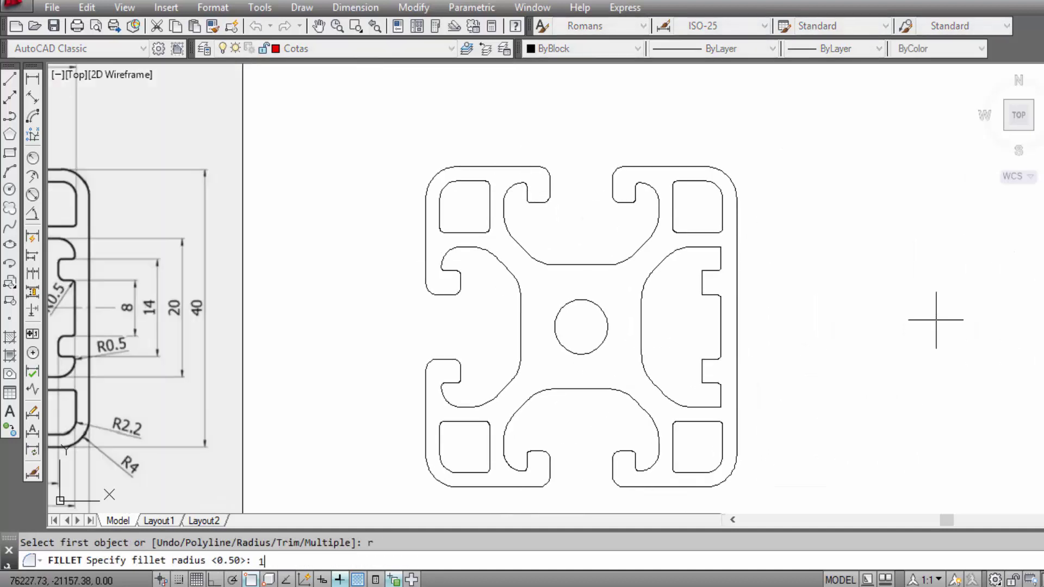
{"action": "key", "text": "Return"}
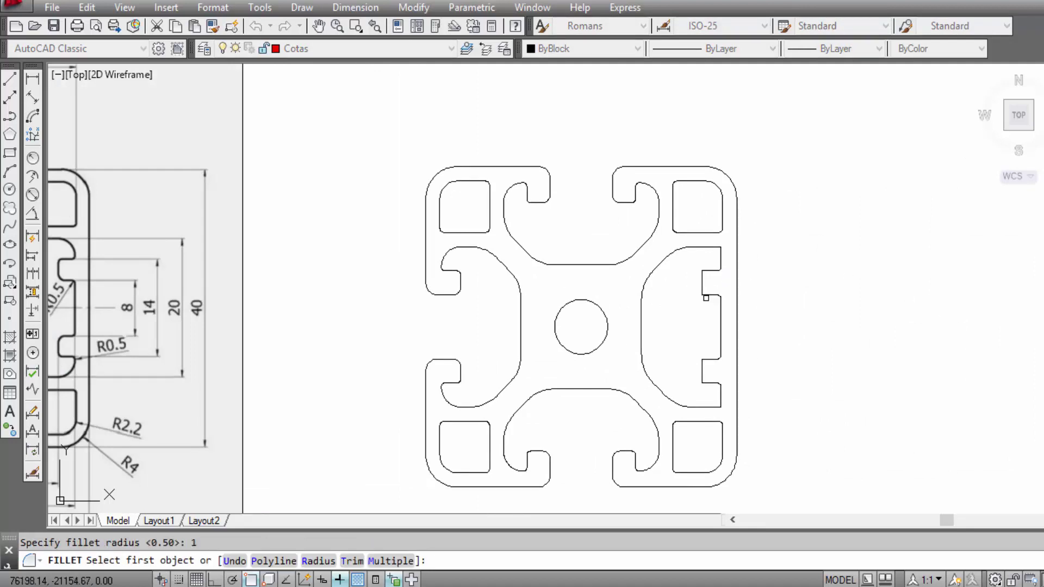
{"action": "scroll", "coordinate": [706, 297], "scroll_direction": "up", "scroll_amount": 4}
{"action": "left_click", "coordinate": [712, 304]}
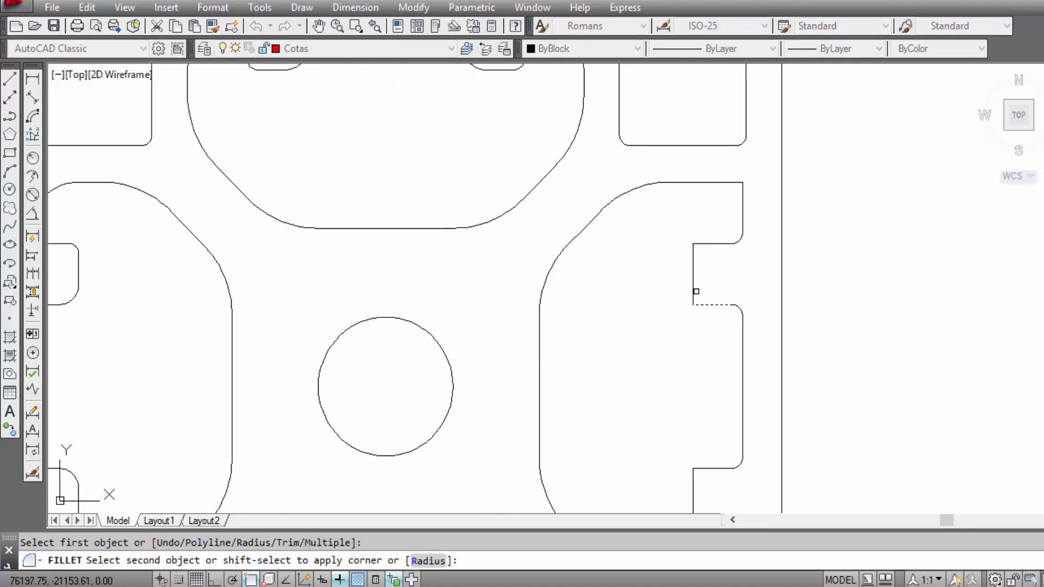
{"action": "left_click", "coordinate": [693, 282]}
Step: Repeat the fillet to round the slot's lower inner corner at radius 1
{"action": "right_click", "coordinate": [830, 225]}
{"action": "left_click", "coordinate": [848, 239]}
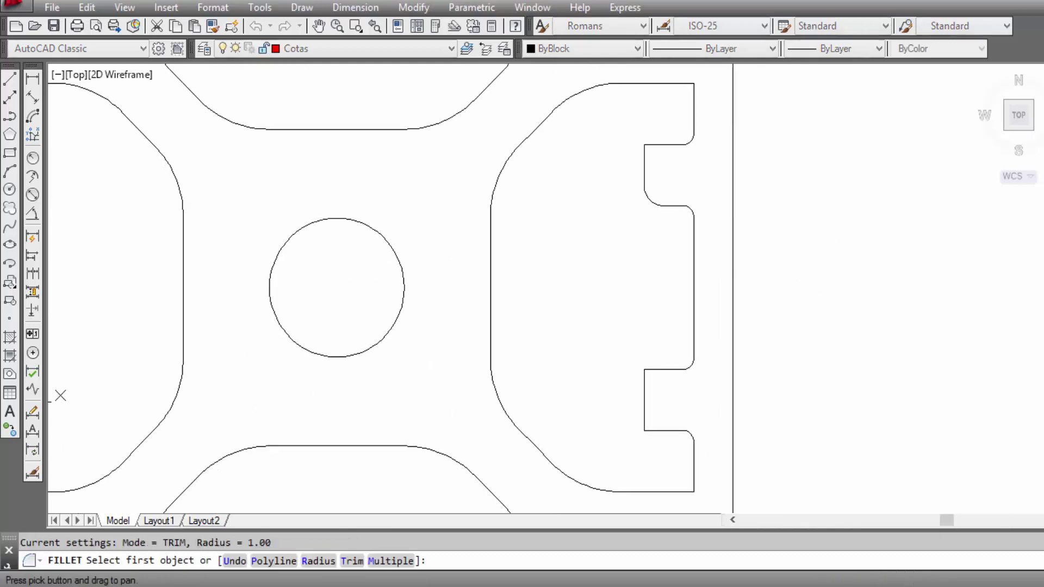
{"action": "left_click", "coordinate": [657, 370]}
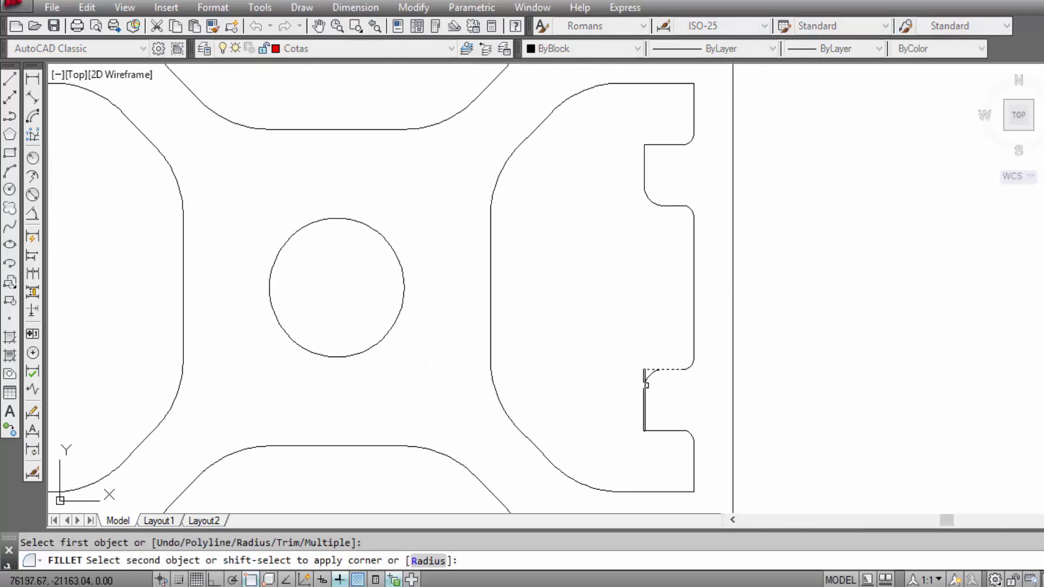
{"action": "left_click", "coordinate": [646, 385]}
{"action": "scroll", "coordinate": [734, 348], "scroll_direction": "down", "scroll_amount": 2}
{"action": "scroll", "coordinate": [711, 274], "scroll_direction": "down", "scroll_amount": 2}
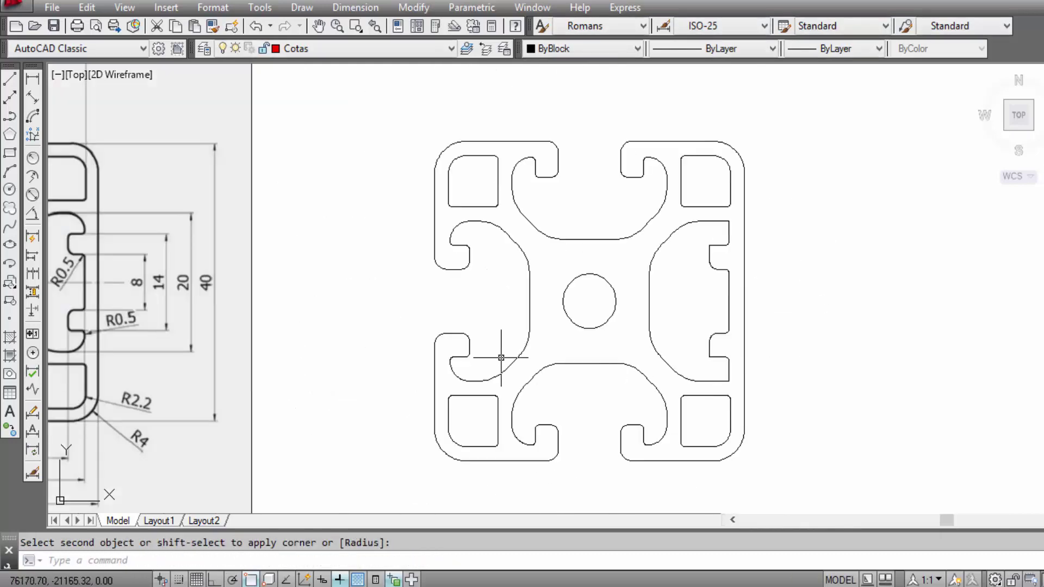
{"action": "mouse_move", "coordinate": [496, 354]}
{"action": "middle_mouse_down"}
{"action": "mouse_move", "coordinate": [540, 366]}
{"action": "mouse_move", "coordinate": [667, 350]}
{"action": "middle_mouse_up"}
{"action": "scroll", "coordinate": [313, 255], "scroll_direction": "up", "scroll_amount": 2}
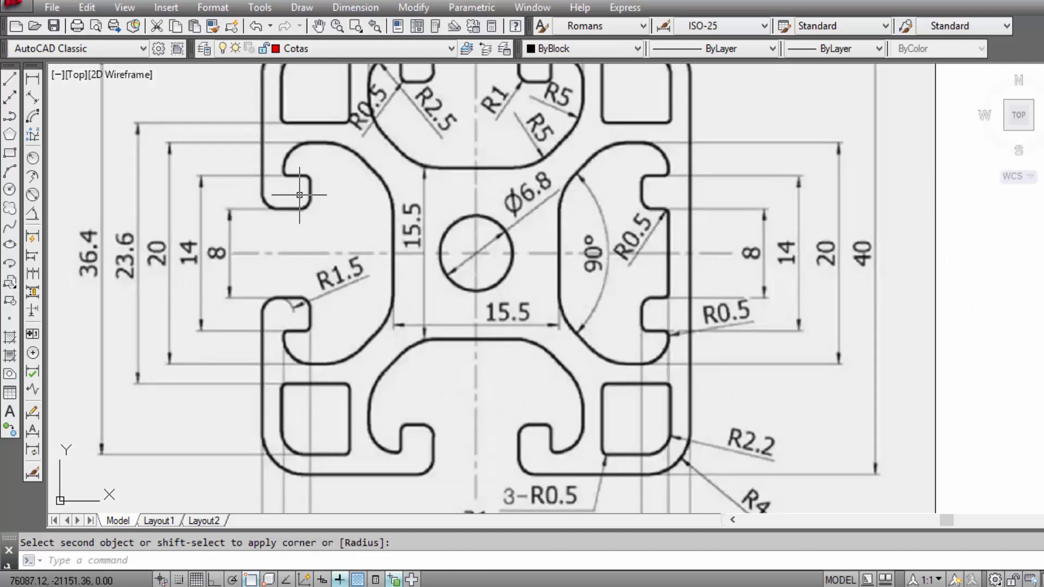
{"action": "scroll", "coordinate": [344, 239], "scroll_direction": "down", "scroll_amount": 2}
{"action": "middle_click_drag", "start_coordinate": [344, 241], "coordinate": [354, 292]}
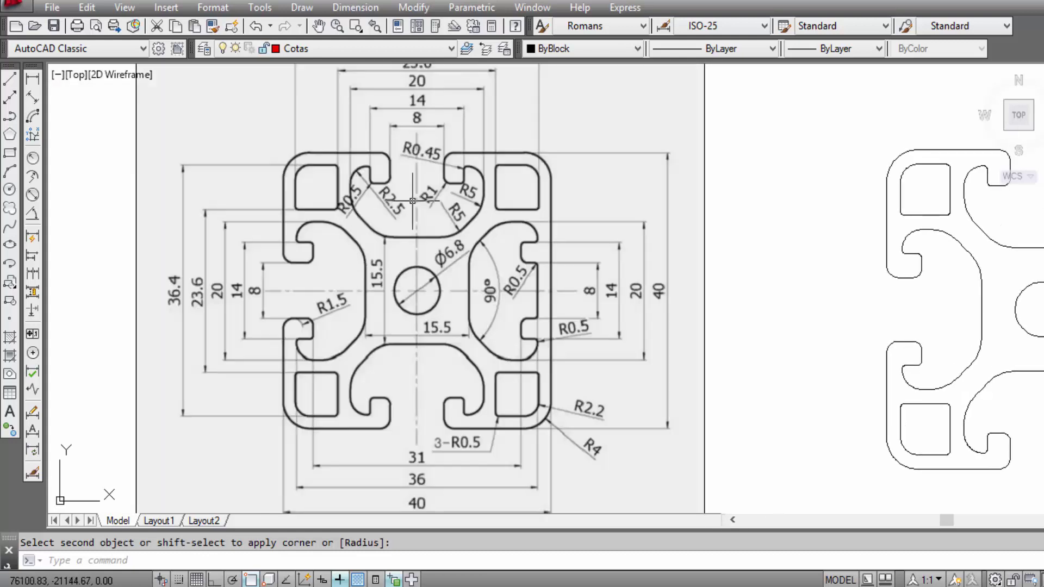
{"action": "scroll", "coordinate": [435, 191], "scroll_direction": "up", "scroll_amount": 2}
{"action": "scroll", "coordinate": [484, 191], "scroll_direction": "down", "scroll_amount": 2}
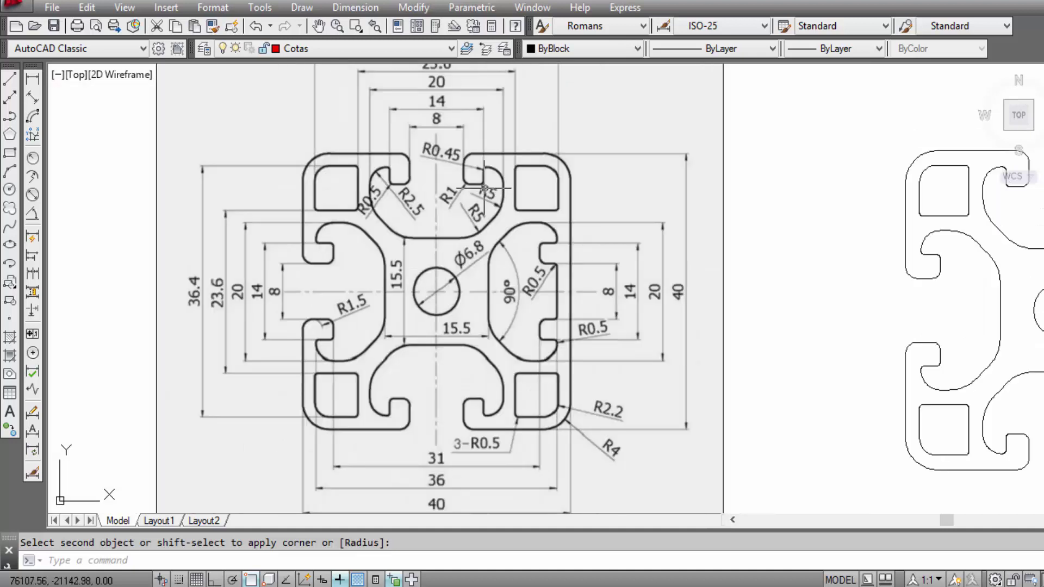
{"action": "middle_click_drag", "start_coordinate": [484, 191], "coordinate": [169, 236]}
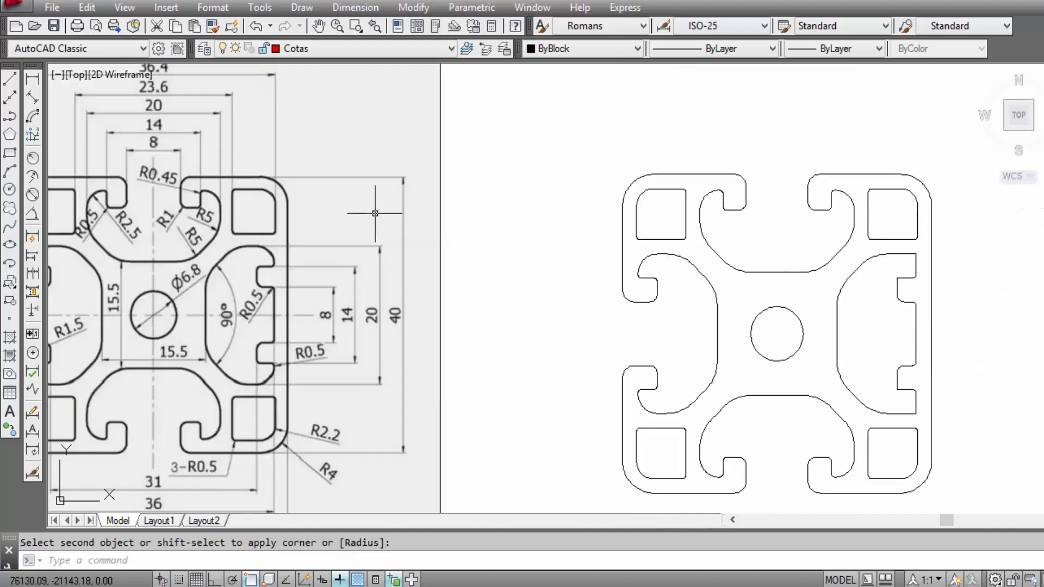
{"action": "middle_click_drag", "start_coordinate": [268, 269], "coordinate": [342, 270]}
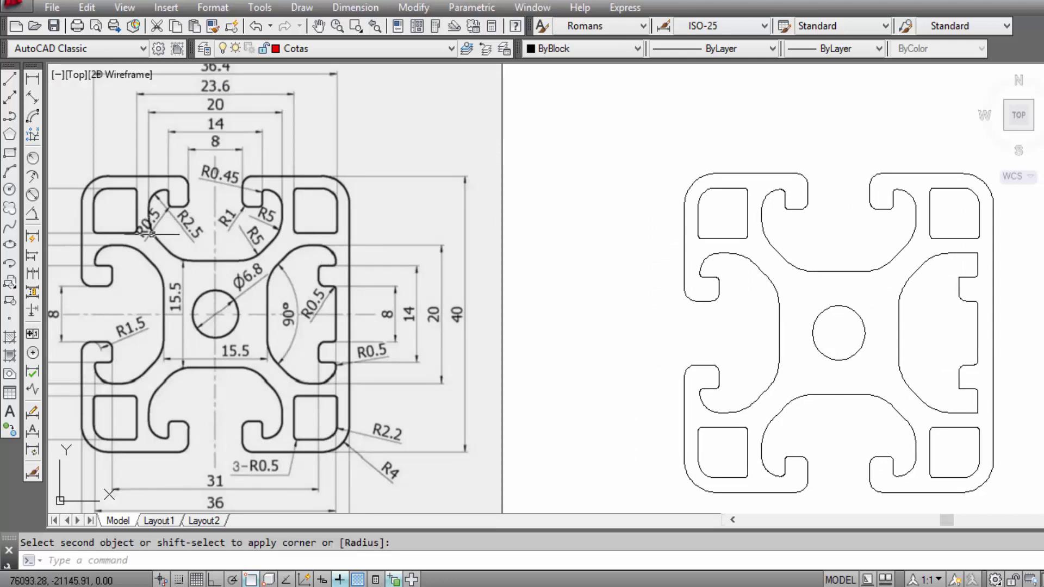
Step: Reset the fillet radius to 0.5 and zoom in on the slot notch
{"action": "right_click", "coordinate": [584, 280]}
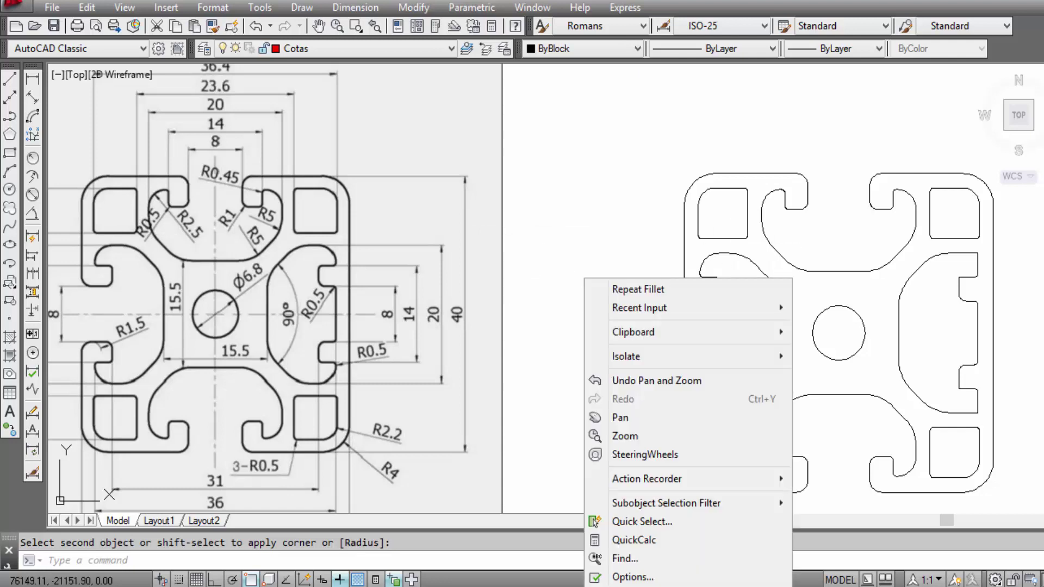
{"action": "left_click", "coordinate": [592, 289]}
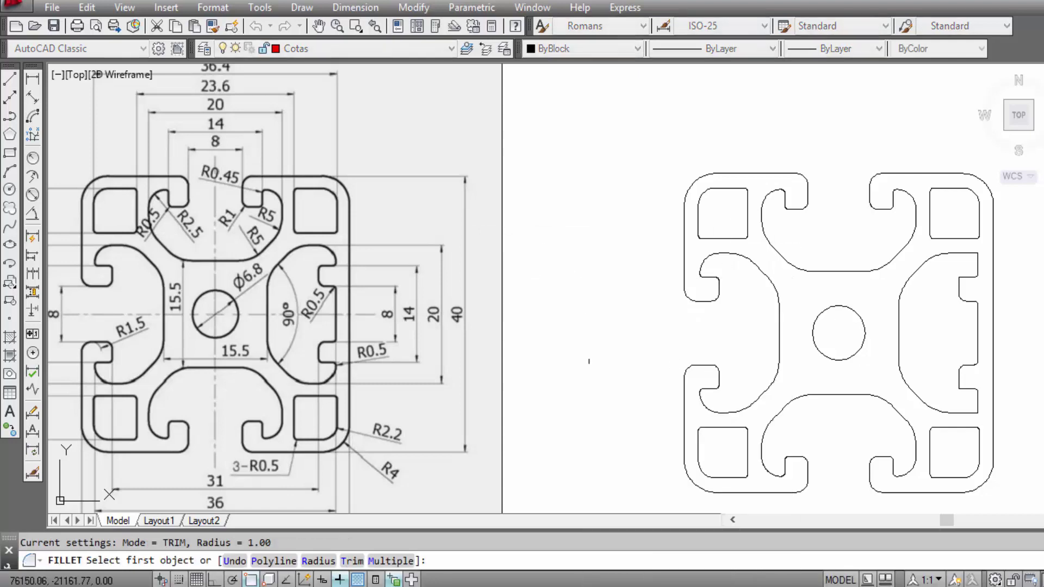
{"action": "type", "text": "r"}
{"action": "key", "text": "Return"}
{"action": "type", "text": "0."}
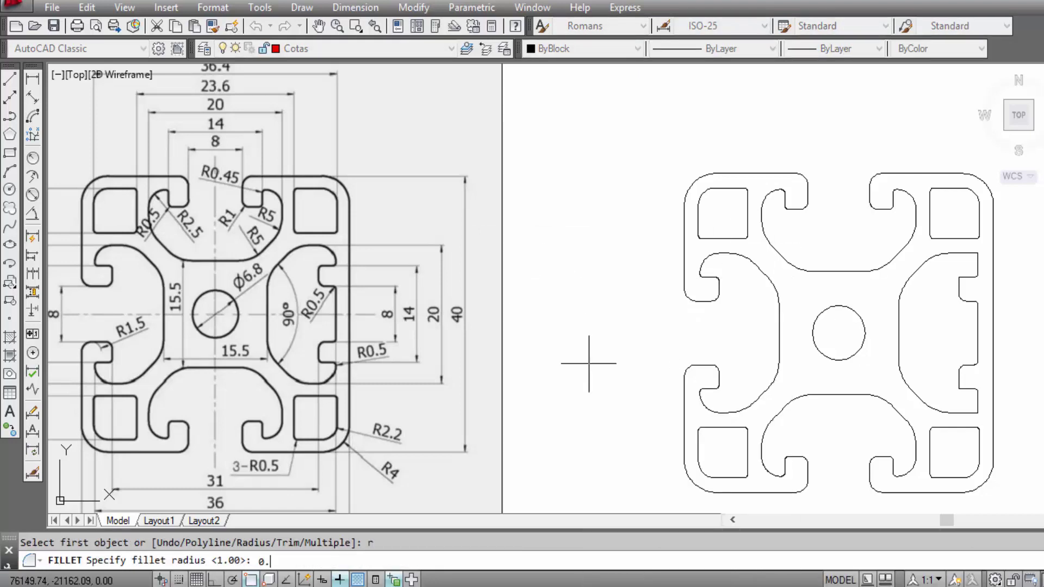
{"action": "type", "text": "5"}
{"action": "key", "text": "Return"}
{"action": "scroll", "coordinate": [983, 261], "scroll_direction": "up", "scroll_amount": 2}
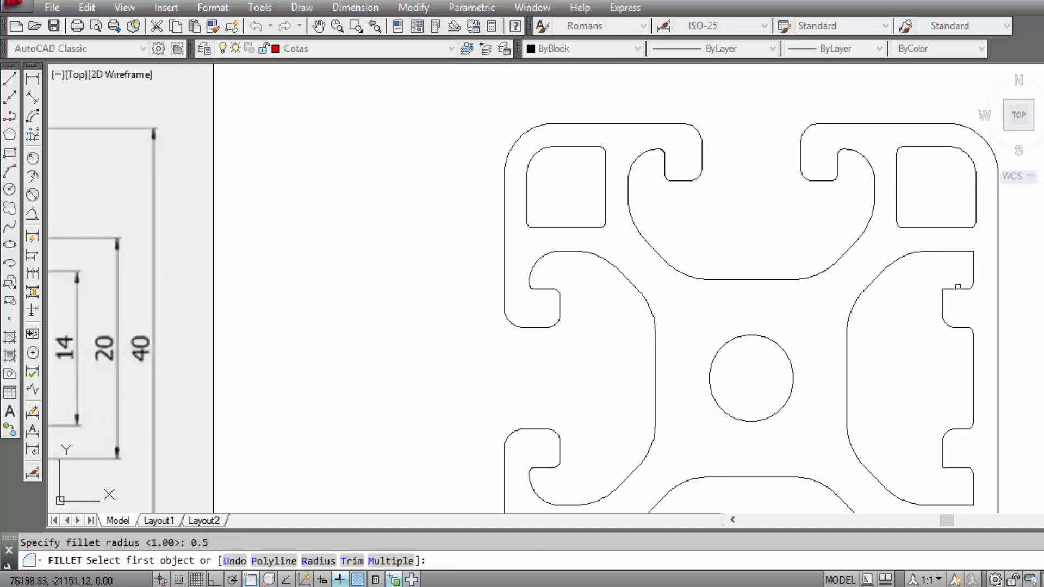
{"action": "scroll", "coordinate": [949, 294], "scroll_direction": "up", "scroll_amount": 2}
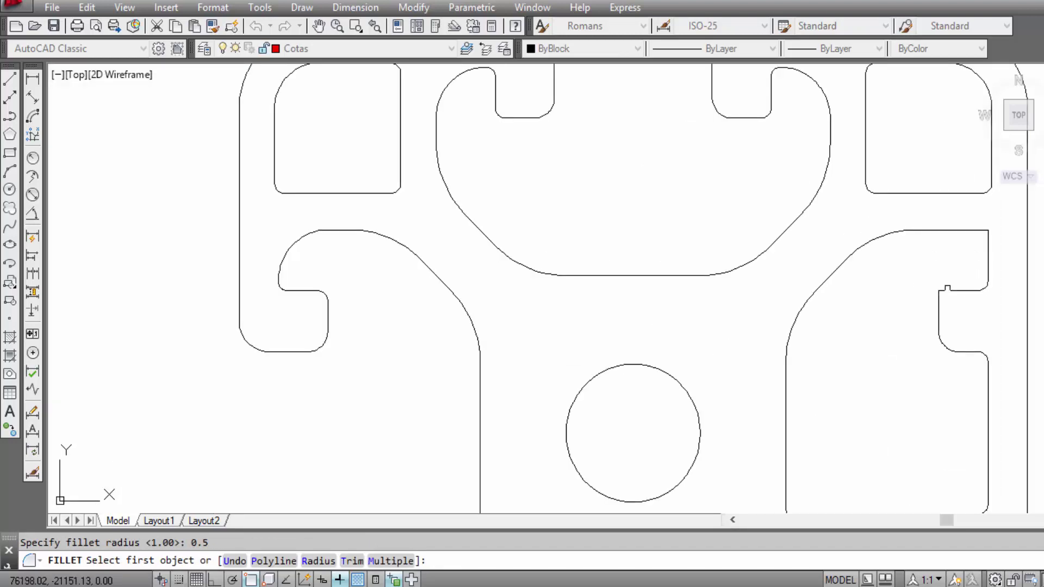
{"action": "left_click", "coordinate": [949, 291]}
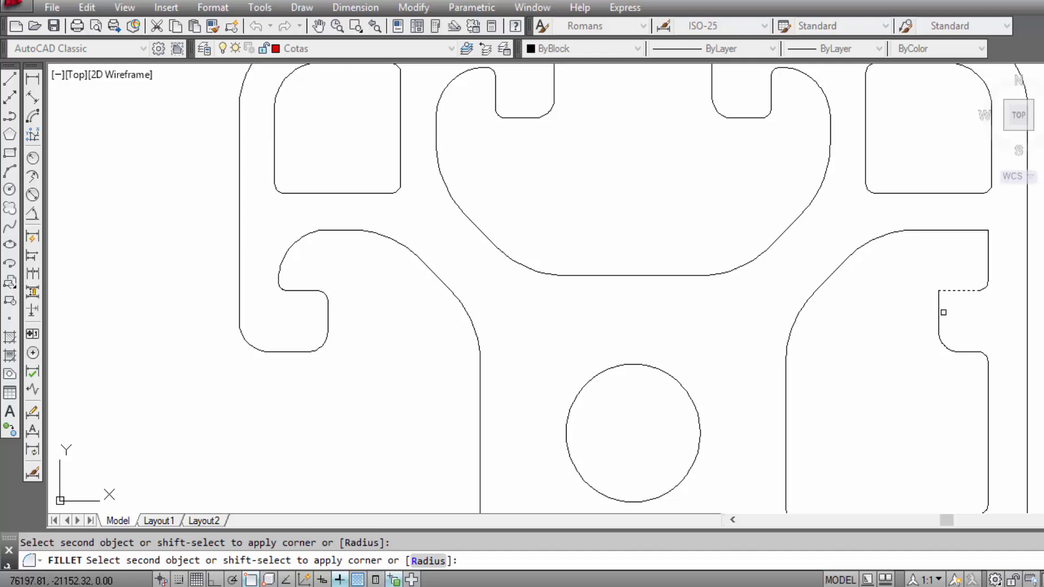
{"action": "key", "text": "Escape"}
Step: Fillet the right-hand slot's notch corner at 0.5, then zoom back out to the profile
{"action": "middle_click_drag", "start_coordinate": [857, 337], "coordinate": [678, 272]}
{"action": "right_click", "coordinate": [688, 276]}
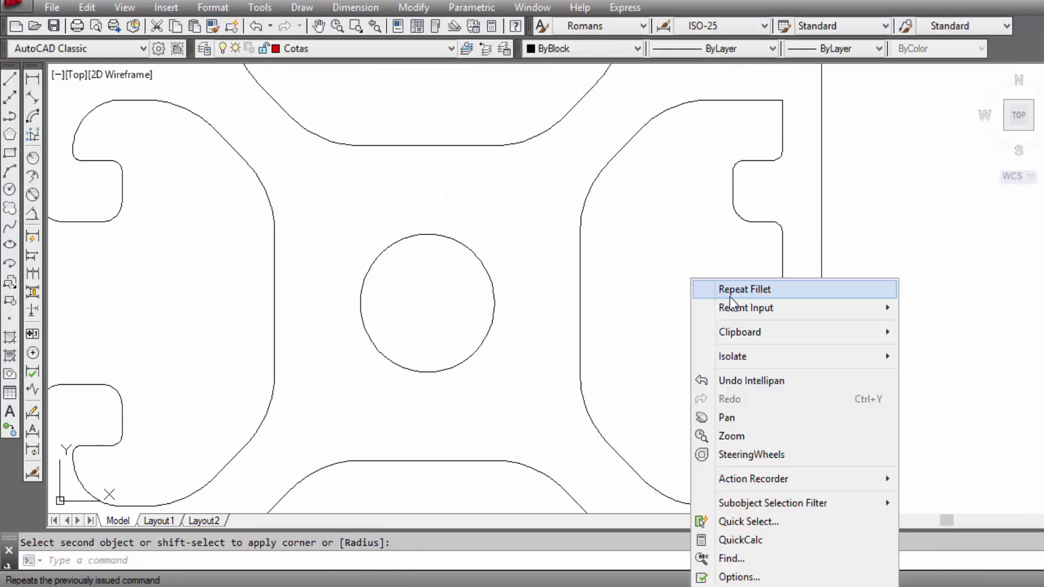
{"action": "left_click", "coordinate": [730, 285]}
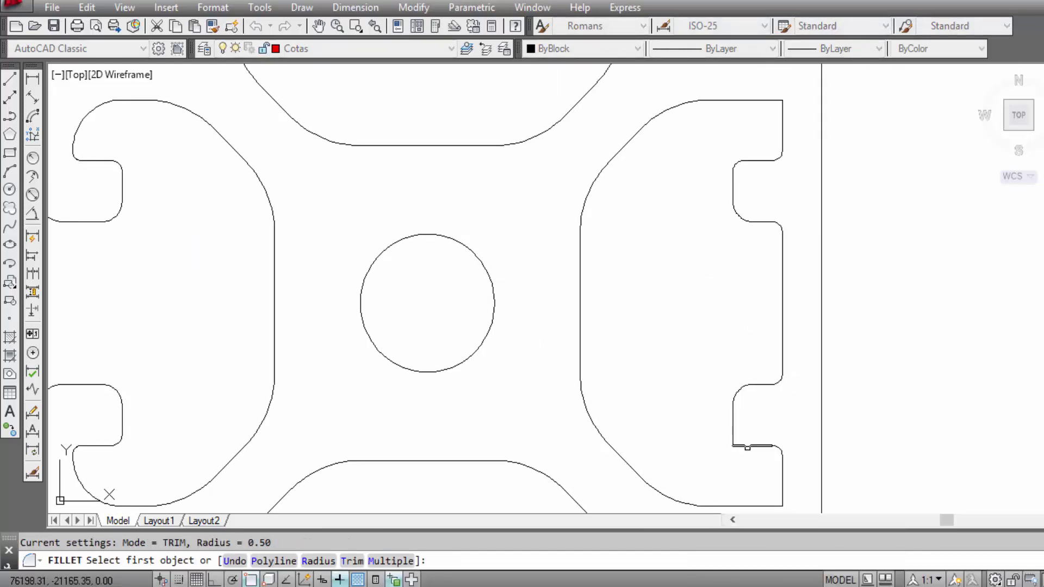
{"action": "left_click", "coordinate": [747, 446]}
{"action": "left_click", "coordinate": [733, 430]}
{"action": "scroll", "coordinate": [708, 408], "scroll_direction": "down", "scroll_amount": 2}
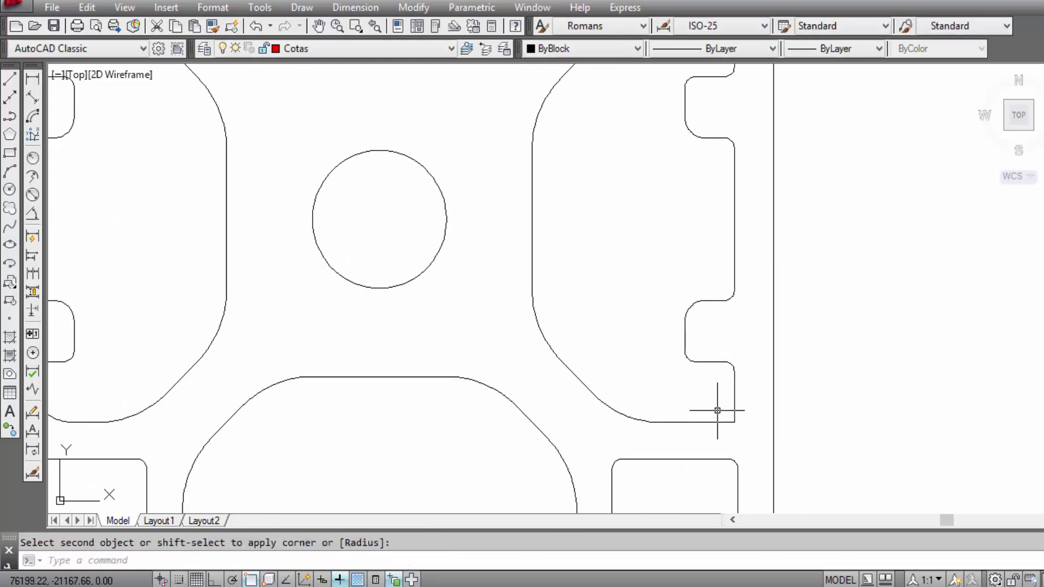
{"action": "scroll", "coordinate": [708, 454], "scroll_direction": "down", "scroll_amount": 2}
{"action": "middle_click_drag", "start_coordinate": [708, 454], "coordinate": [730, 408]}
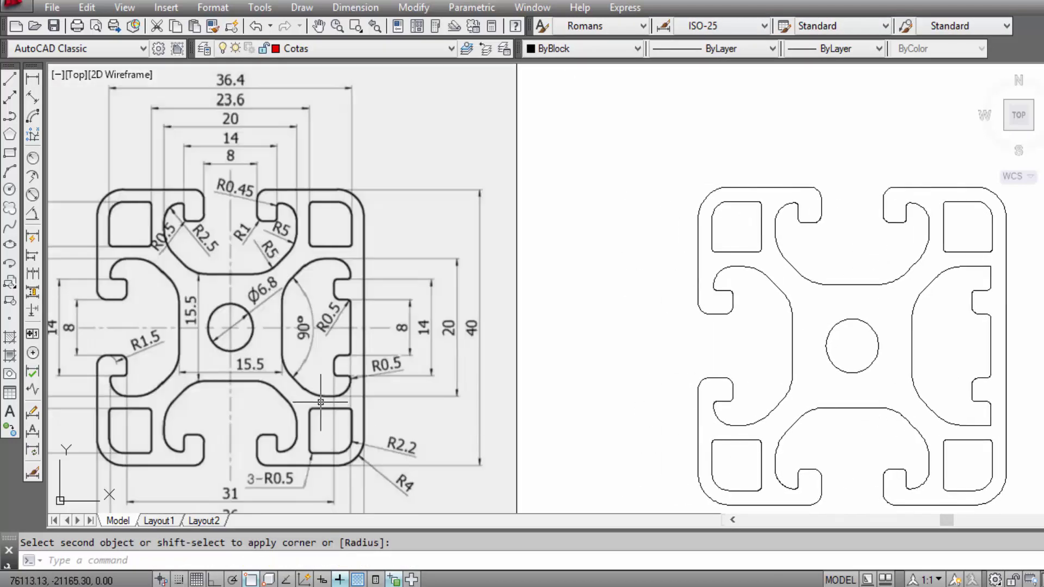
{"action": "middle_click_drag", "start_coordinate": [307, 455], "coordinate": [472, 454]}
{"action": "scroll", "coordinate": [472, 454], "scroll_direction": "up", "scroll_amount": 2}
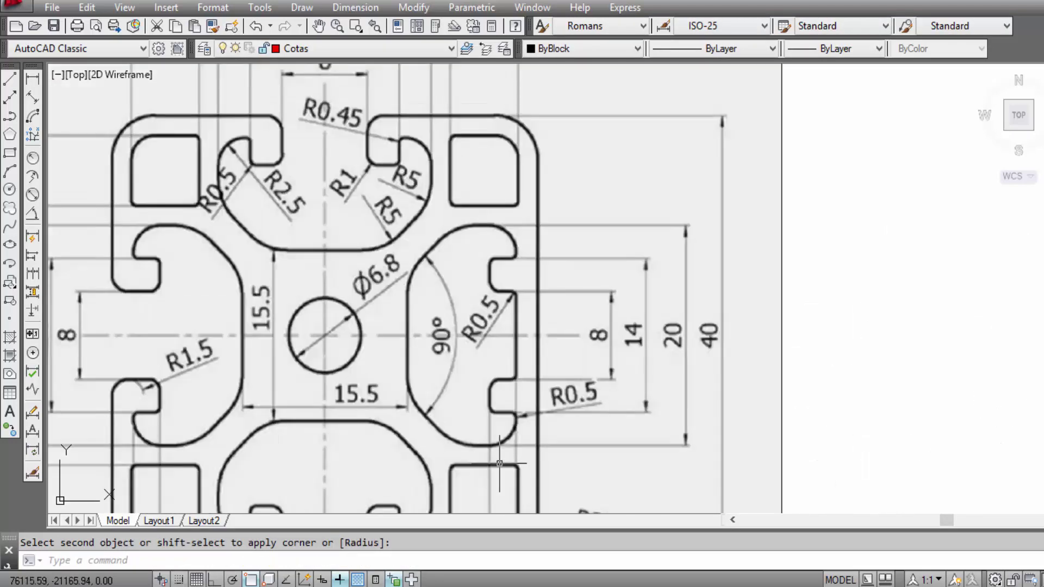
{"action": "scroll", "coordinate": [500, 463], "scroll_direction": "down", "scroll_amount": 2}
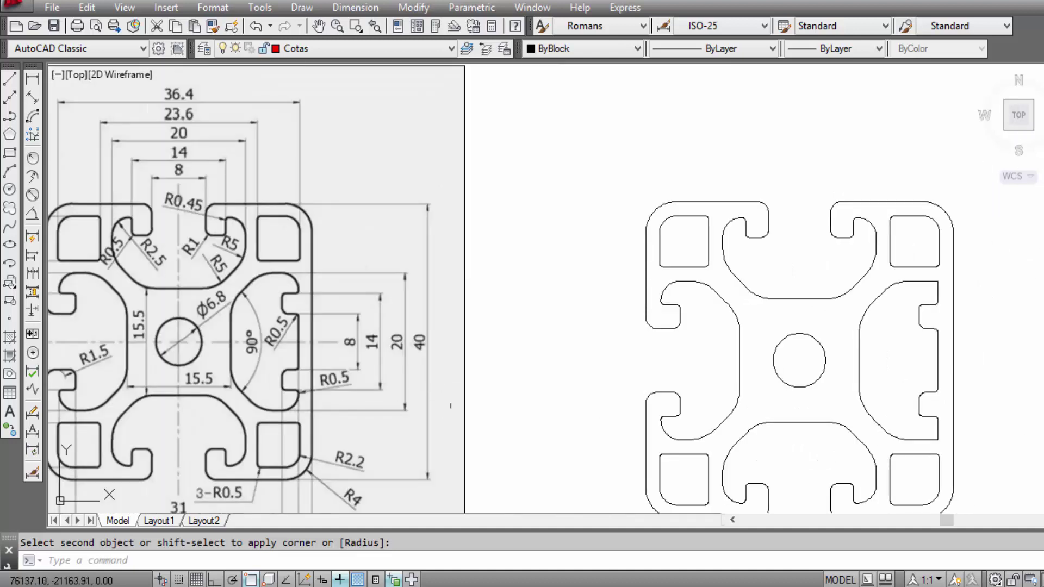
{"action": "scroll", "coordinate": [484, 400], "scroll_direction": "down", "scroll_amount": 1}
{"action": "middle_click_drag", "start_coordinate": [216, 409], "coordinate": [313, 388]}
{"action": "middle_click_drag", "start_coordinate": [288, 333], "coordinate": [317, 380]}
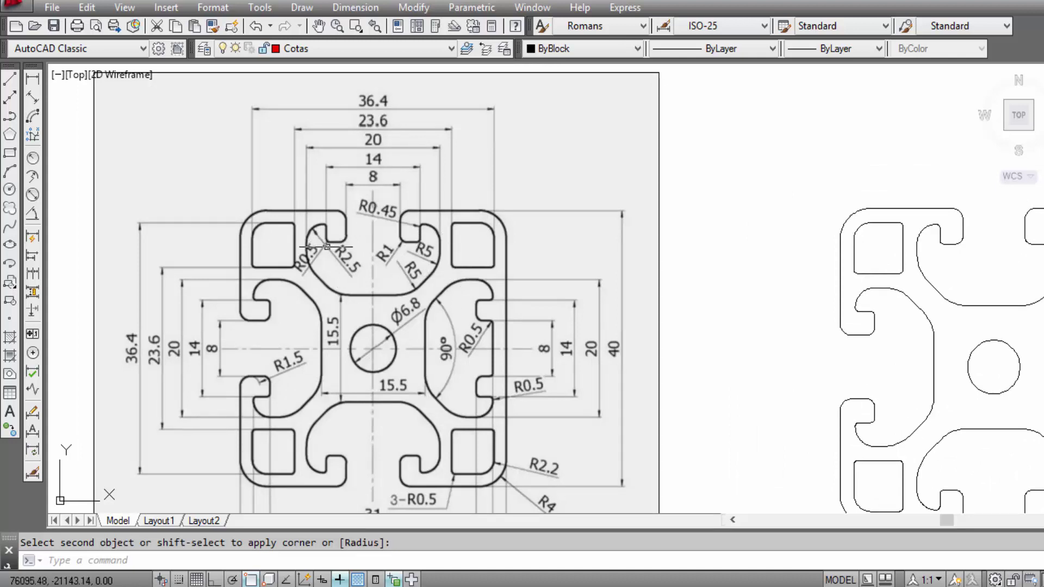
{"action": "scroll", "coordinate": [420, 326], "scroll_direction": "down", "scroll_amount": 2}
{"action": "middle_click_drag", "start_coordinate": [420, 327], "coordinate": [261, 348]}
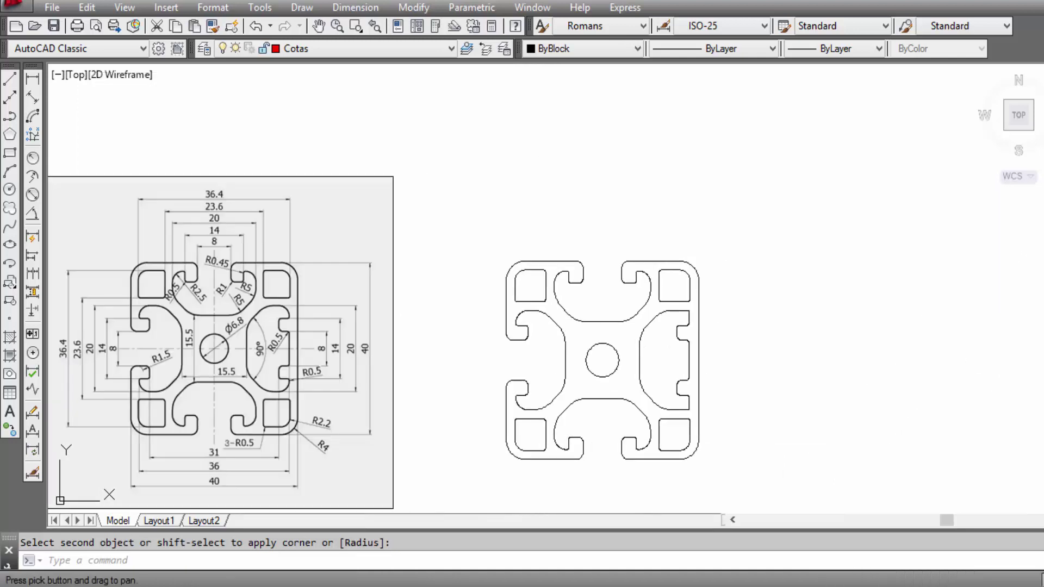
{"action": "scroll", "coordinate": [650, 231], "scroll_direction": "up", "scroll_amount": 3}
{"action": "scroll", "coordinate": [761, 342], "scroll_direction": "up", "scroll_amount": 2}
{"action": "scroll", "coordinate": [769, 373], "scroll_direction": "up", "scroll_amount": 1}
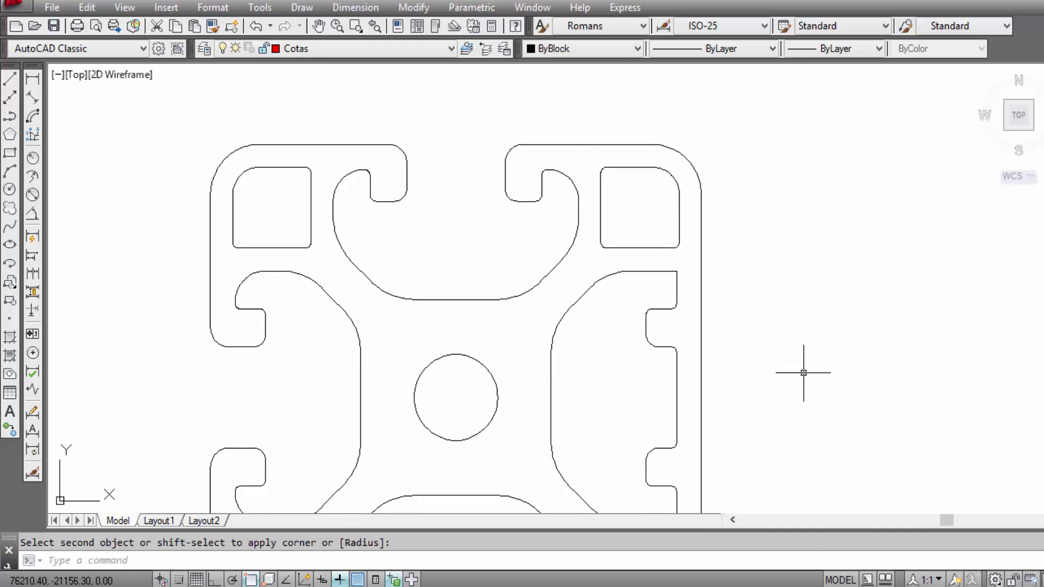
{"action": "mouse_move", "coordinate": [683, 470]}
{"action": "middle_mouse_down"}
{"action": "mouse_move", "coordinate": [706, 413]}
{"action": "mouse_move", "coordinate": [741, 391]}
{"action": "middle_mouse_up"}
{"action": "scroll", "coordinate": [625, 361], "scroll_direction": "down", "scroll_amount": 2}
{"action": "middle_click_drag", "start_coordinate": [308, 380], "coordinate": [570, 409]}
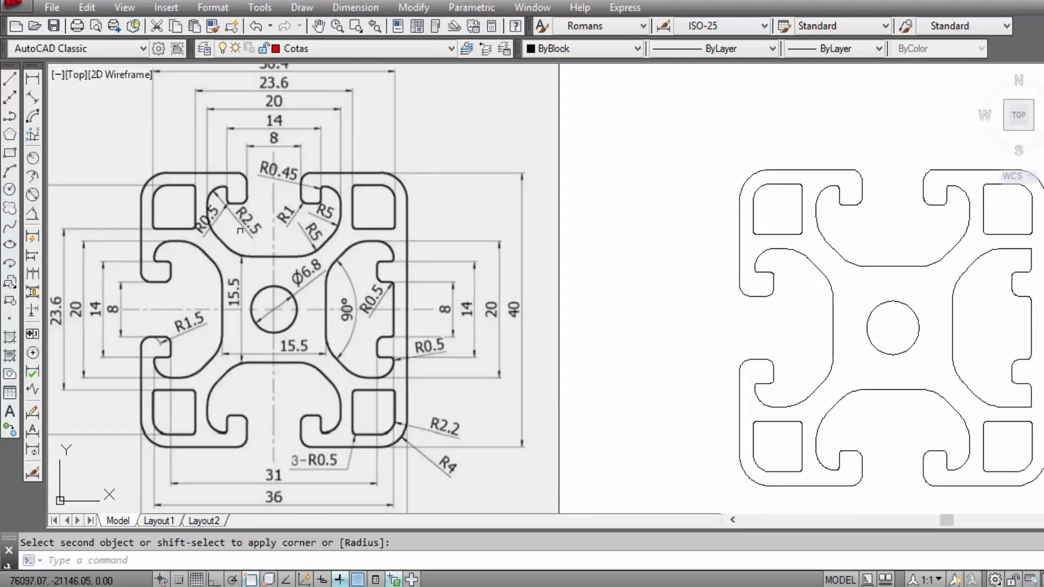
{"action": "scroll", "coordinate": [275, 212], "scroll_direction": "up", "scroll_amount": 2}
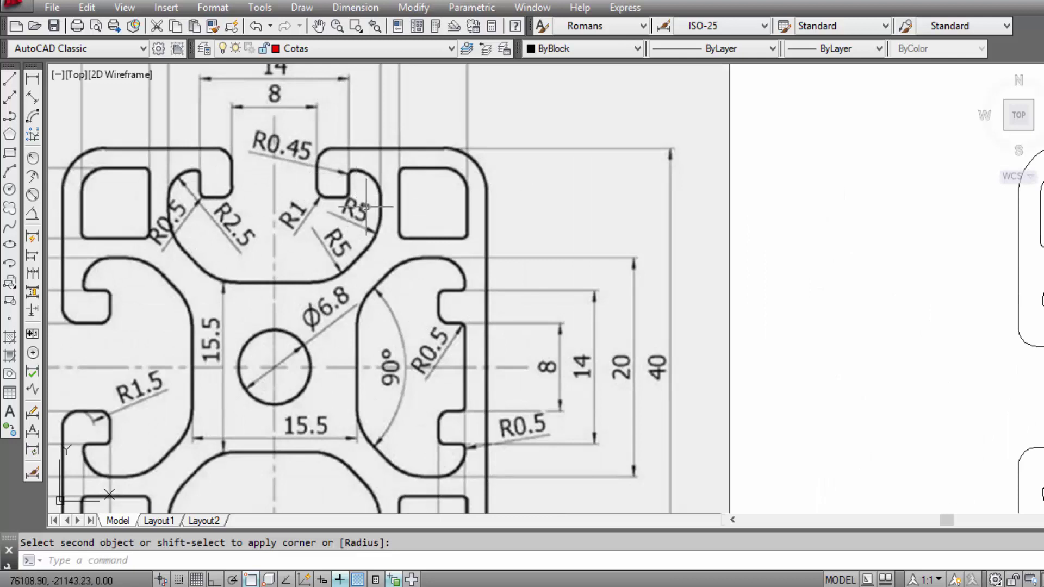
{"action": "scroll", "coordinate": [348, 223], "scroll_direction": "down", "scroll_amount": 2}
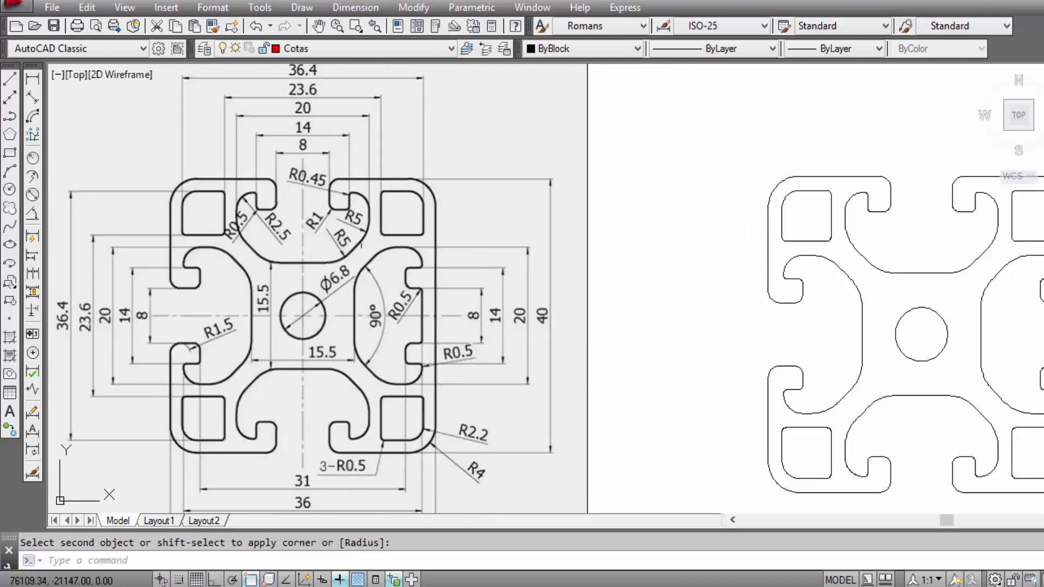
{"action": "middle_click_drag", "start_coordinate": [411, 364], "coordinate": [349, 357]}
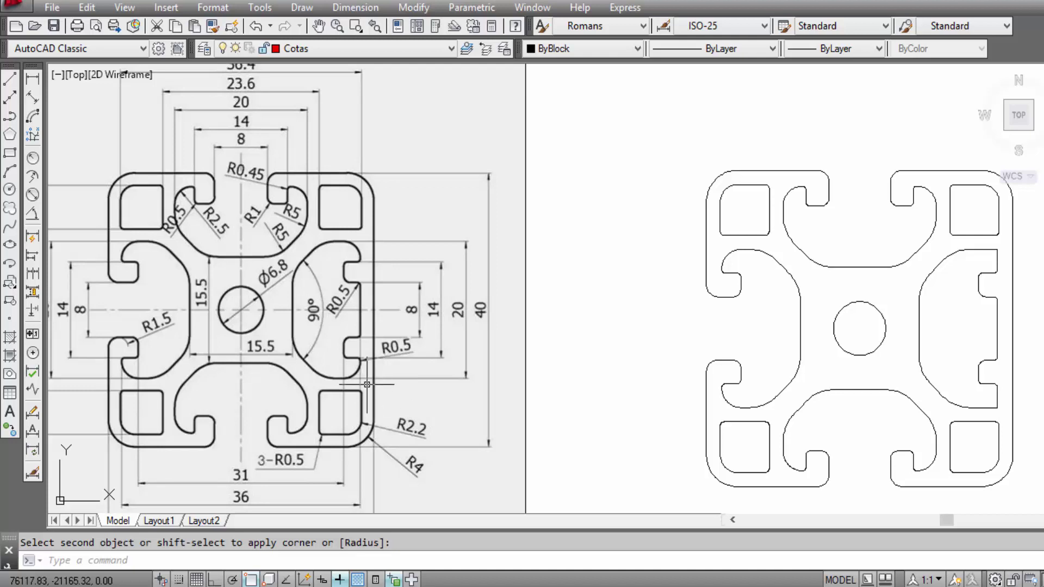
{"action": "middle_click_drag", "start_coordinate": [378, 376], "coordinate": [420, 398]}
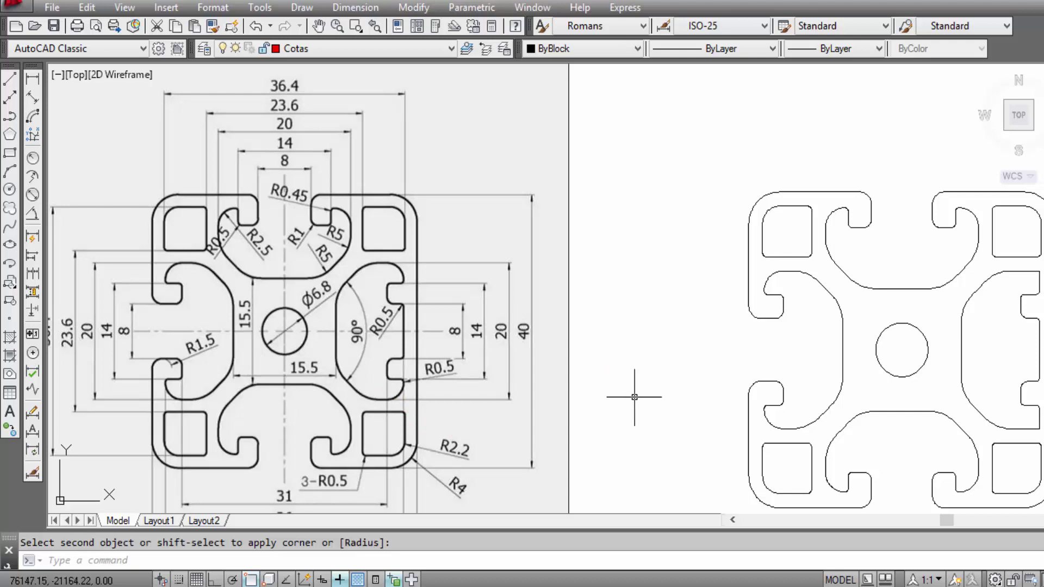
Step: Set the fillet radius to 2.5 and round the right slot's lower corner
{"action": "middle_click_drag", "start_coordinate": [629, 390], "coordinate": [426, 389]}
{"action": "key", "text": "Return"}
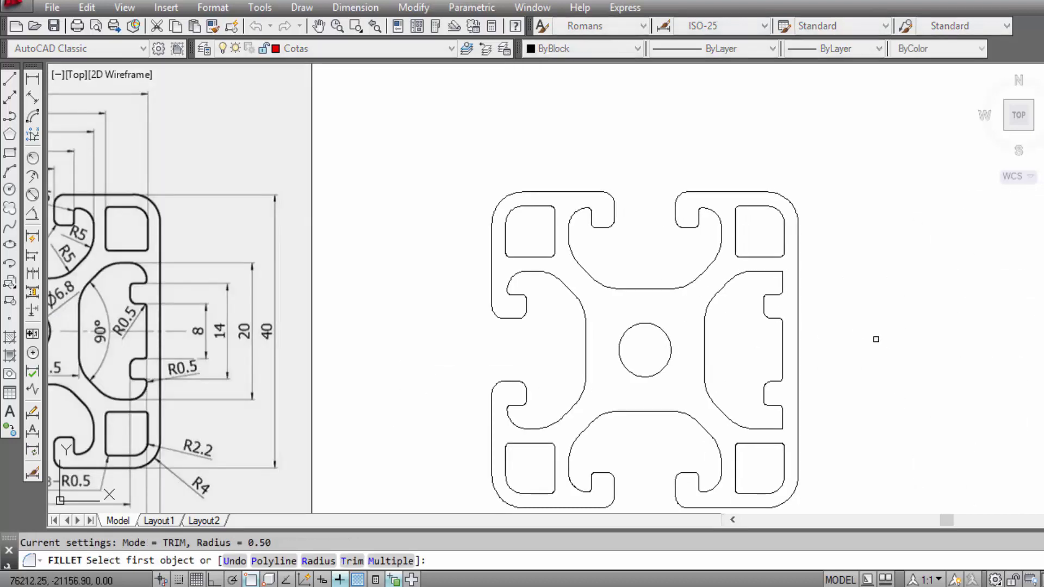
{"action": "type", "text": "r"}
{"action": "key", "text": "Return"}
{"action": "type", "text": "5"}
{"action": "key", "text": "Return"}
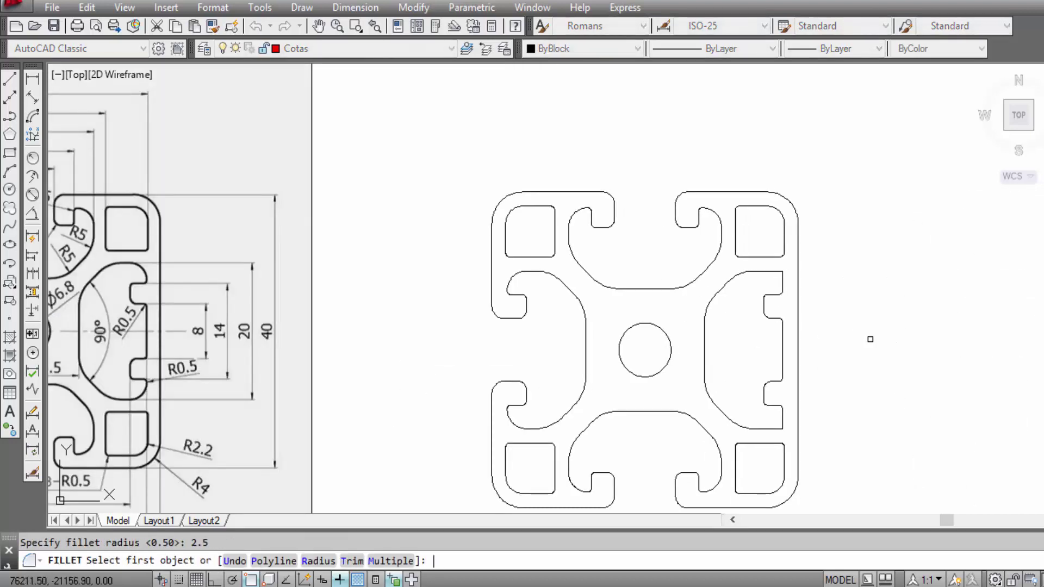
{"action": "scroll", "coordinate": [766, 435], "scroll_direction": "up", "scroll_amount": 2}
{"action": "left_click", "coordinate": [771, 435]}
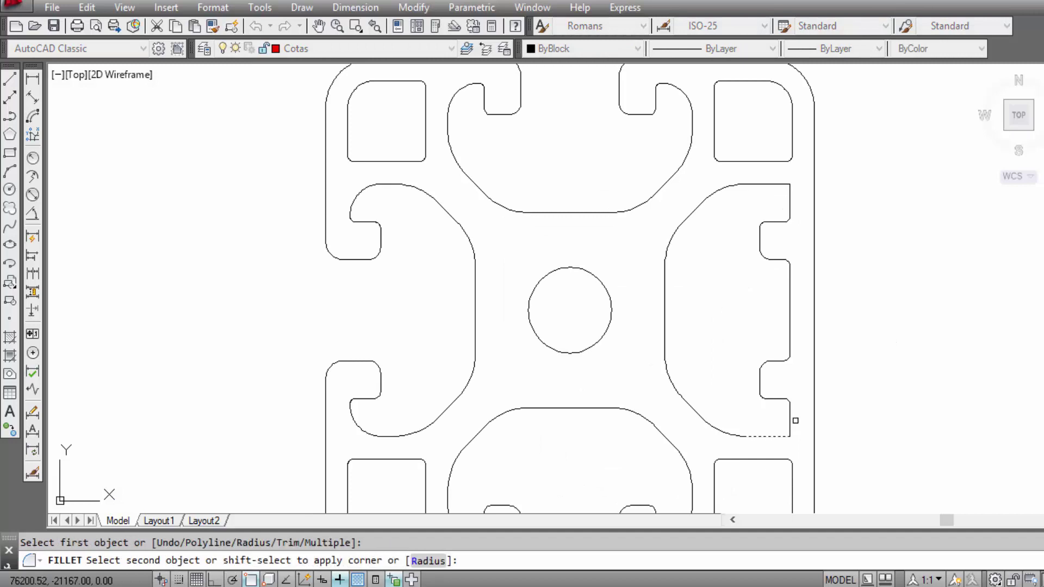
{"action": "left_click", "coordinate": [790, 419]}
Step: Repeat the 2.5 fillet on the right side's top corner
{"action": "right_click", "coordinate": [870, 338]}
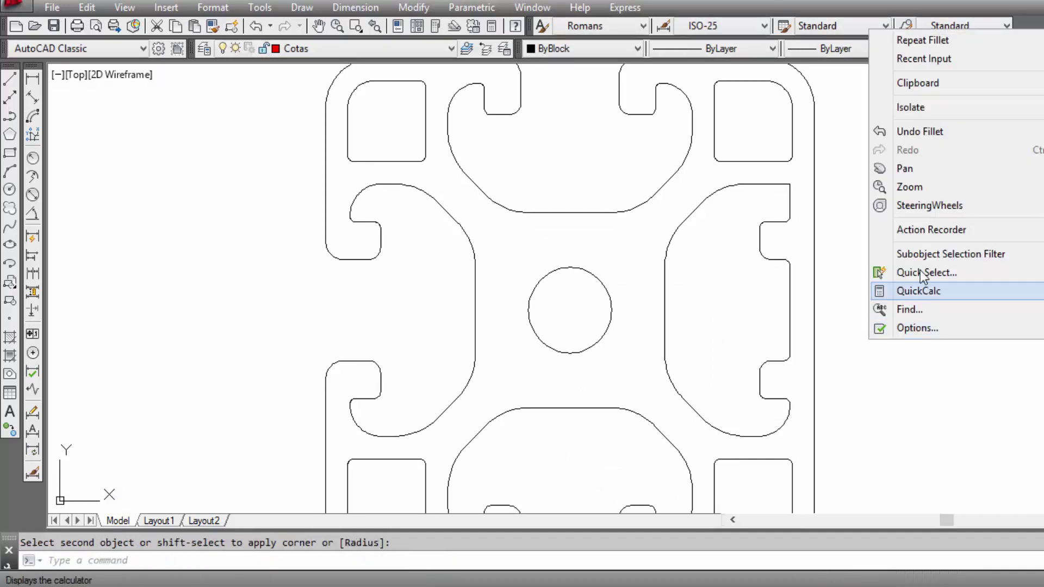
{"action": "left_click", "coordinate": [935, 37]}
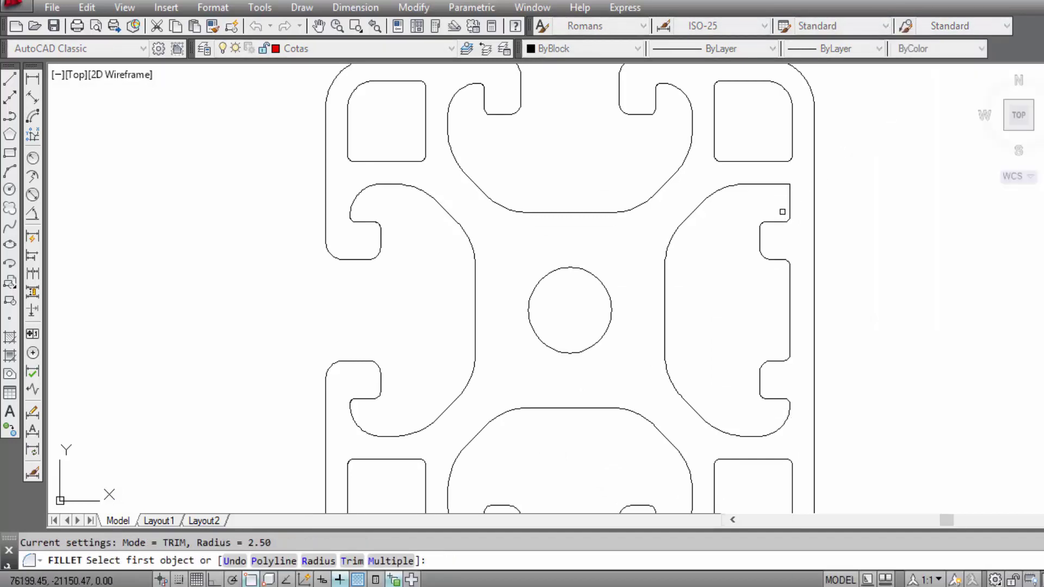
{"action": "left_click", "coordinate": [787, 199]}
{"action": "left_click", "coordinate": [773, 185]}
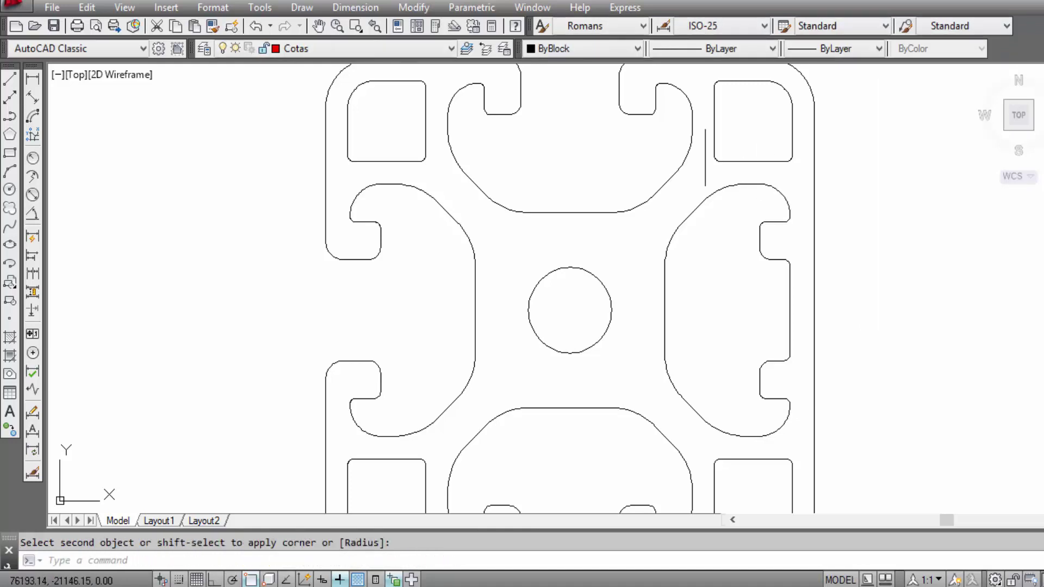
{"action": "scroll", "coordinate": [782, 264], "scroll_direction": "down", "scroll_amount": 4}
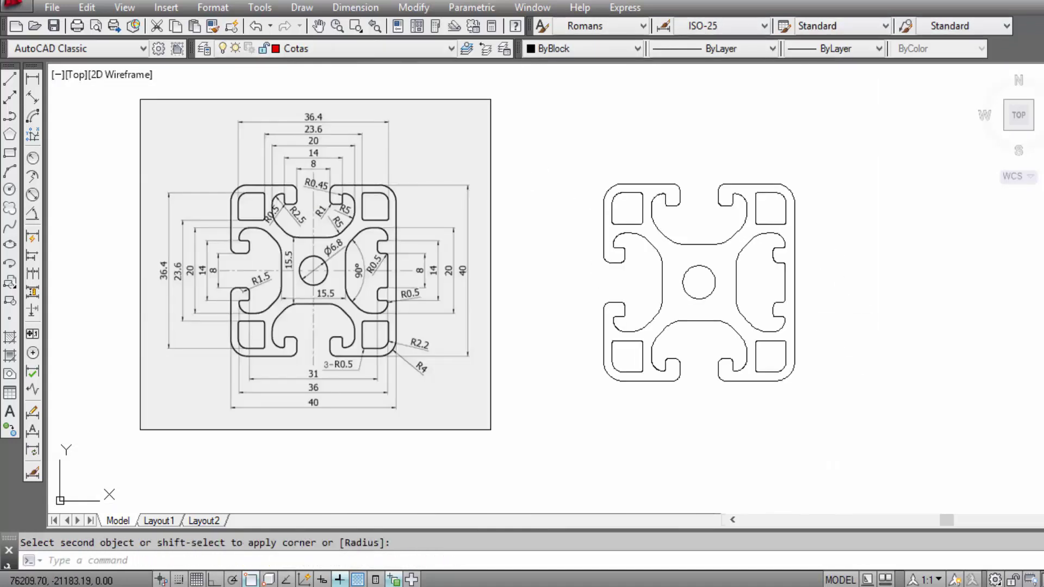
Step: Give the whole traced profile a 0.30 mm lineweight
{"action": "left_click_drag", "start_coordinate": [832, 408], "coordinate": [630, 175]}
{"action": "left_click", "coordinate": [861, 49]}
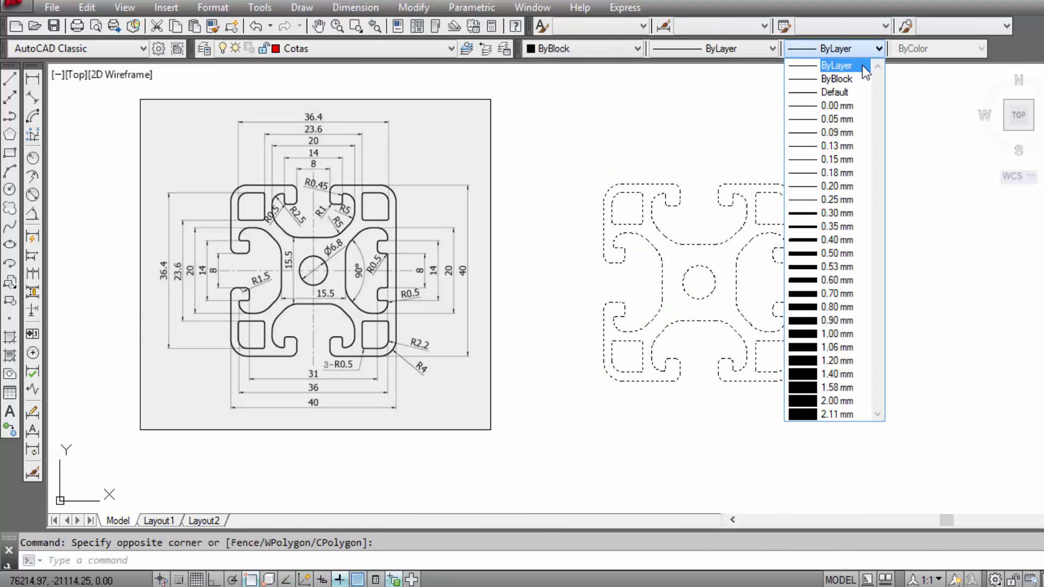
{"action": "left_click", "coordinate": [840, 213]}
{"action": "key", "text": "Escape"}
{"action": "middle_click_drag", "start_coordinate": [832, 429], "coordinate": [846, 434]}
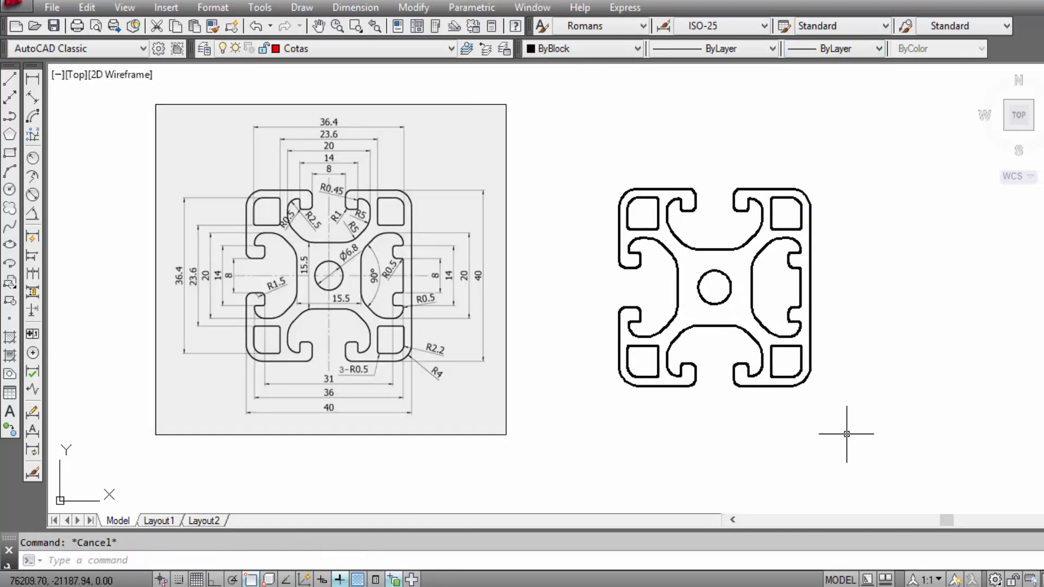
{"action": "scroll", "coordinate": [728, 315], "scroll_direction": "up", "scroll_amount": 2}
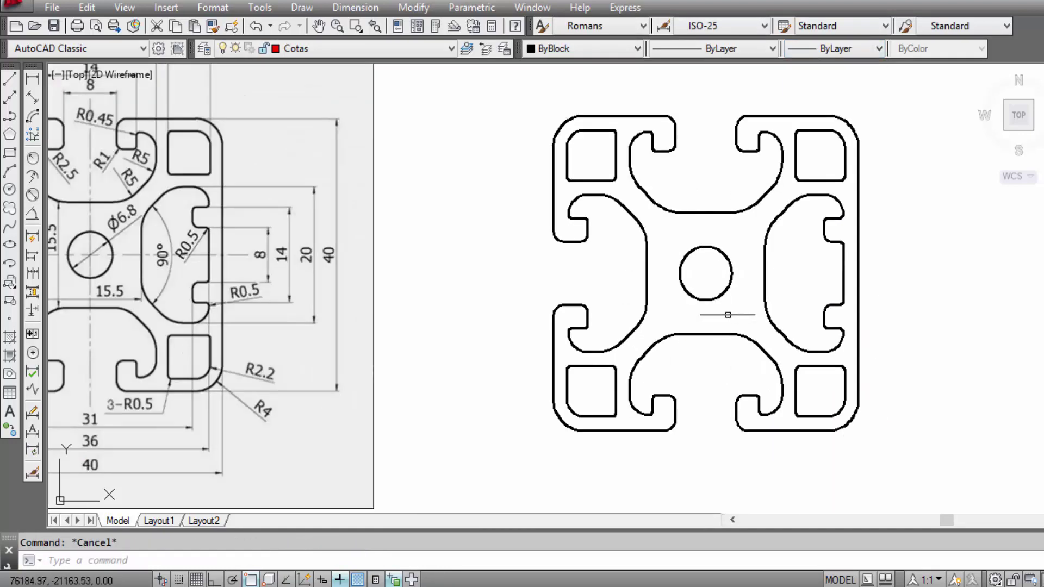
{"action": "mouse_move", "coordinate": [867, 473]}
{"action": "middle_mouse_down"}
{"action": "mouse_move", "coordinate": [822, 454]}
{"action": "mouse_move", "coordinate": [832, 455]}
{"action": "middle_mouse_up"}
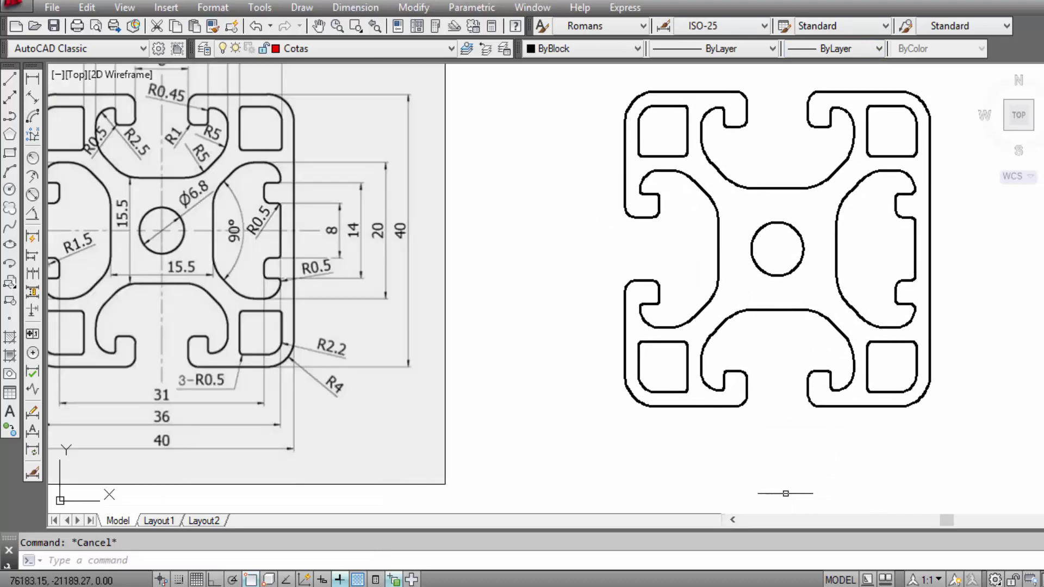
{"action": "scroll", "coordinate": [738, 436], "scroll_direction": "down", "scroll_amount": 2}
{"action": "scroll", "coordinate": [456, 290], "scroll_direction": "up", "scroll_amount": 2}
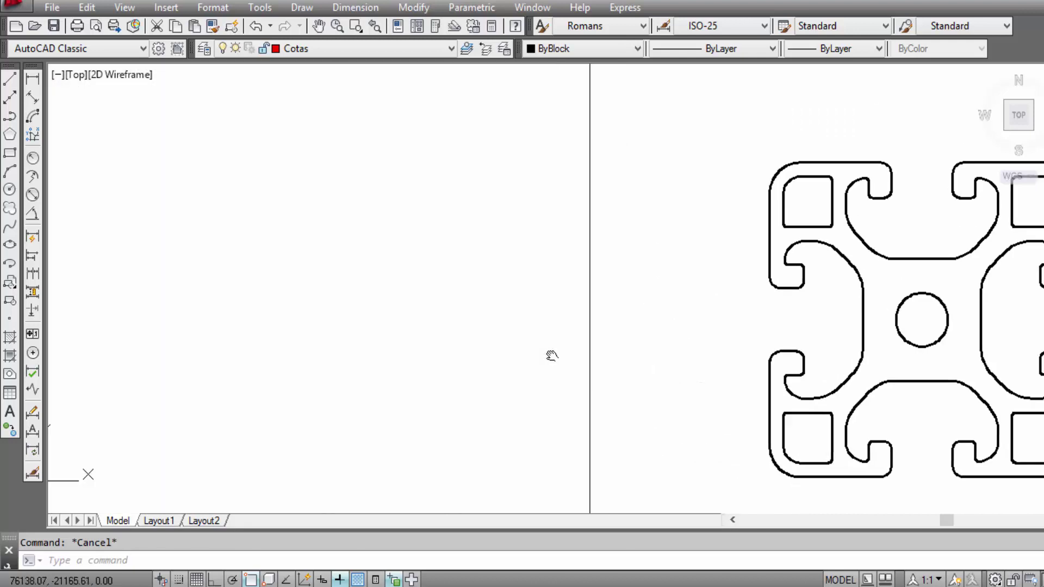
{"action": "middle_click_drag", "start_coordinate": [602, 390], "coordinate": [550, 350]}
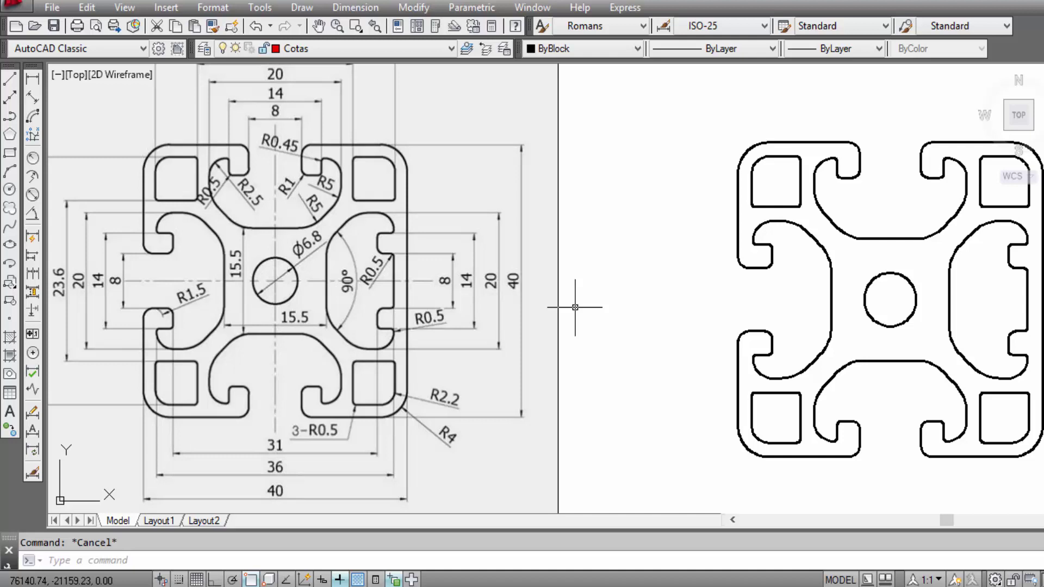
{"action": "mouse_move", "coordinate": [643, 319]}
{"action": "middle_mouse_down"}
{"action": "mouse_move", "coordinate": [317, 325]}
{"action": "mouse_move", "coordinate": [295, 292]}
{"action": "middle_mouse_up"}
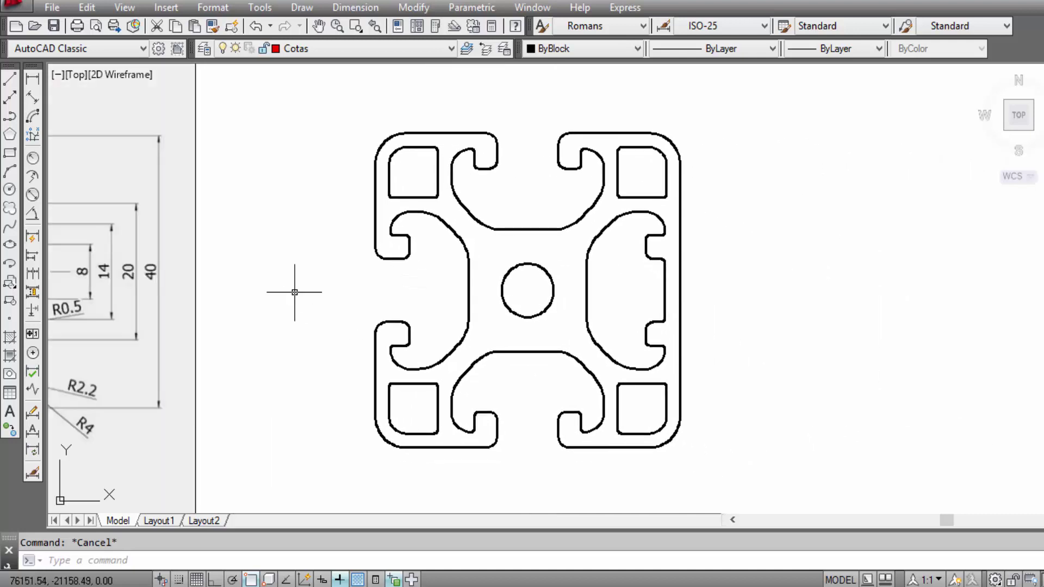